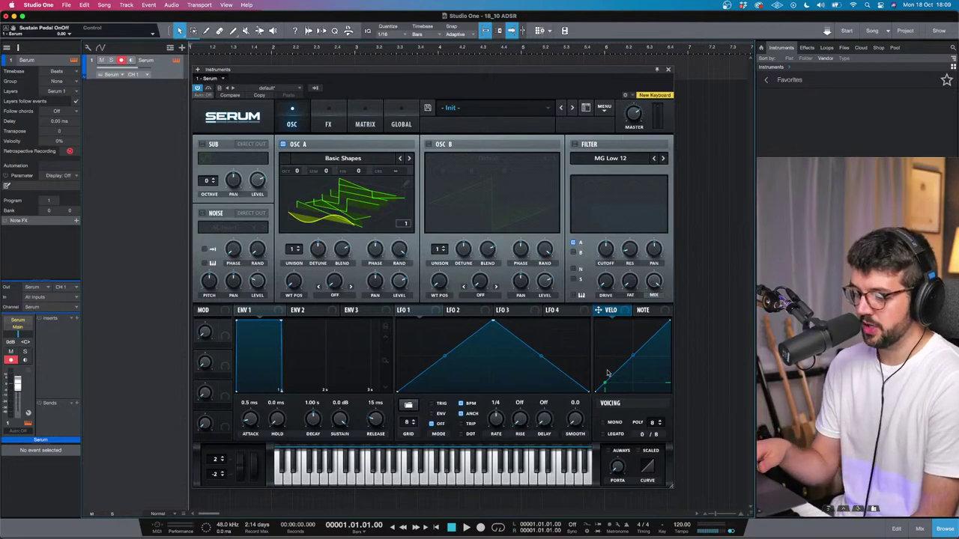
Load the Flume preset from the Desktop's 18/10 Livestream presets folder into Serum and enable monitoring on the Serum track
key("super+w")
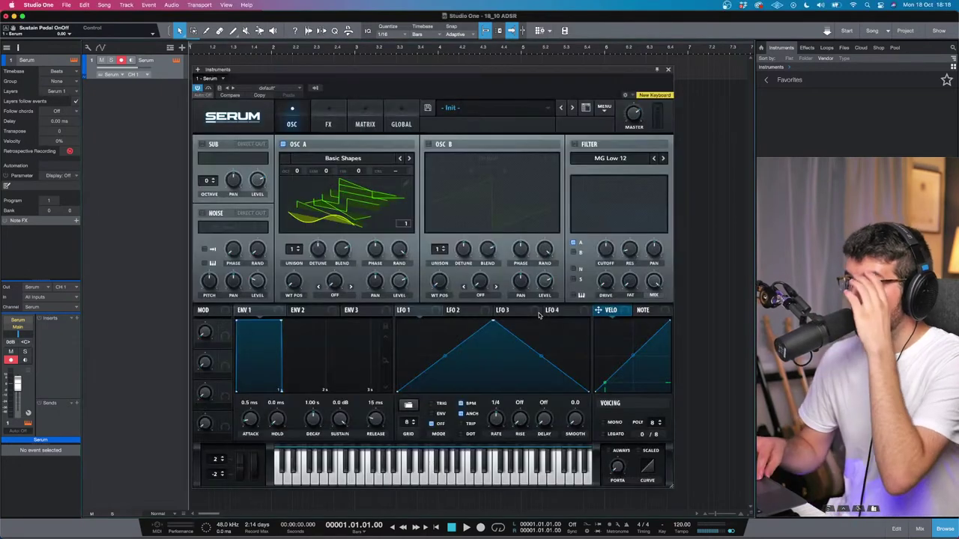
left_click(606, 109)
left_click(618, 150)
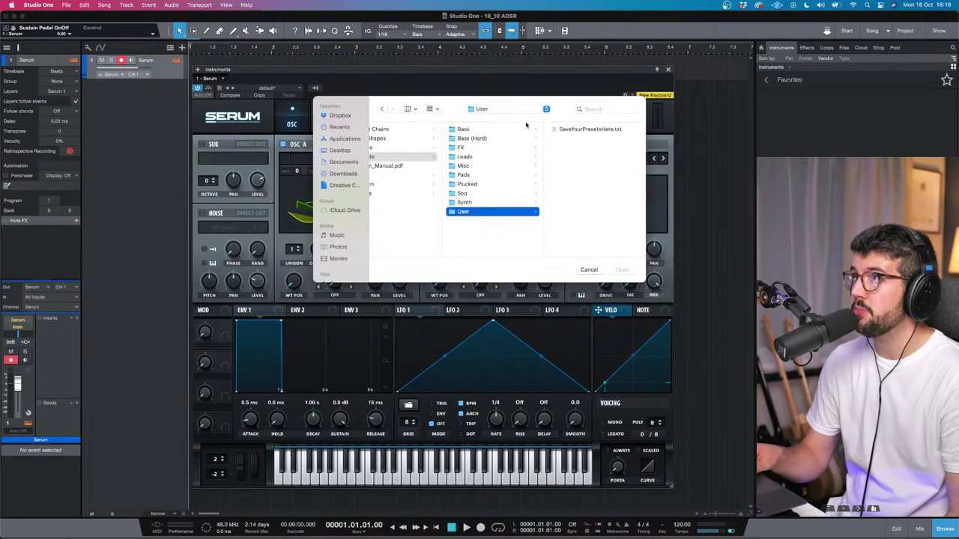
left_click(349, 151)
left_click(420, 140)
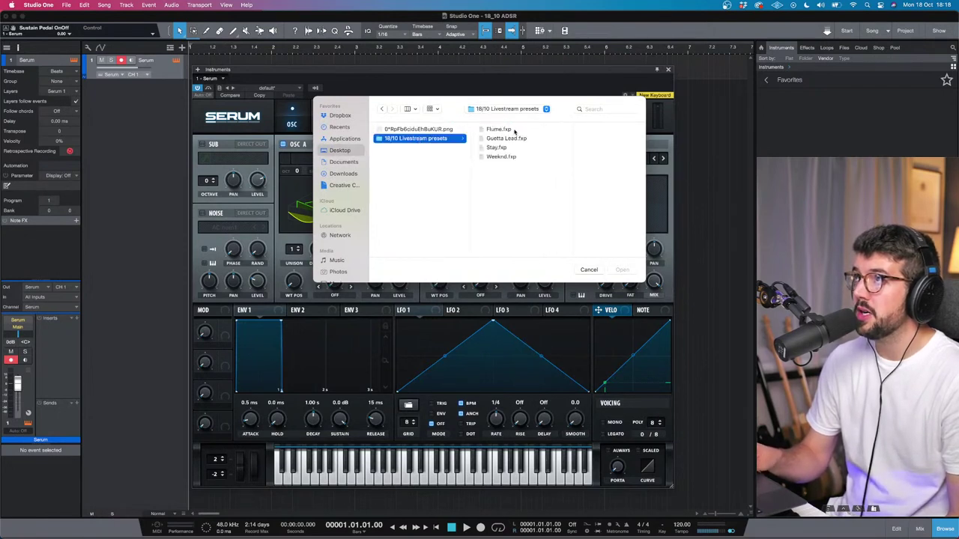
left_click(514, 131)
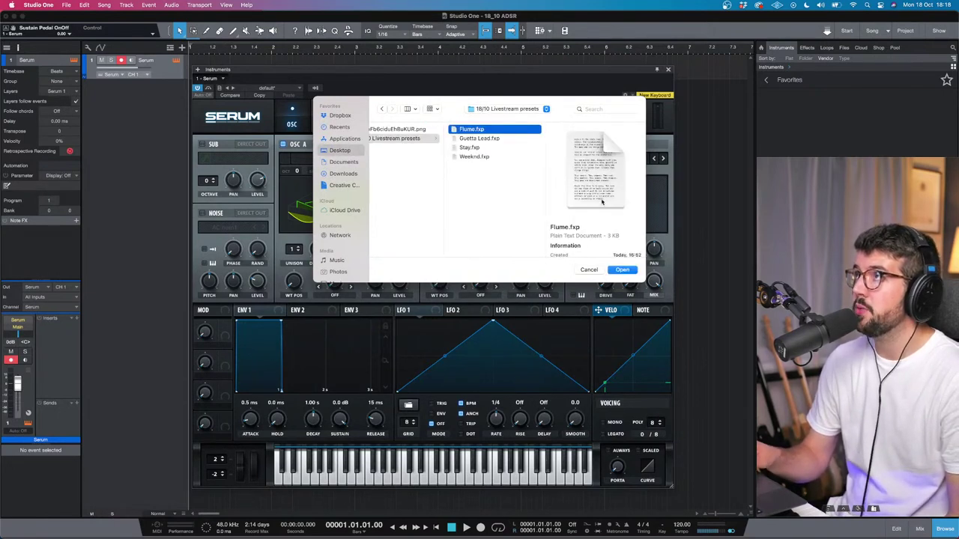
left_click(619, 273)
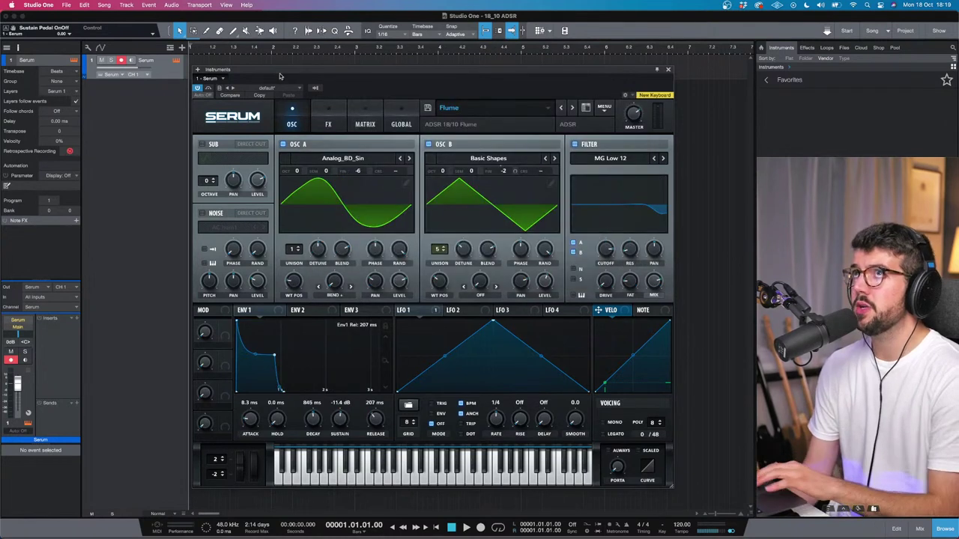
left_click(131, 60)
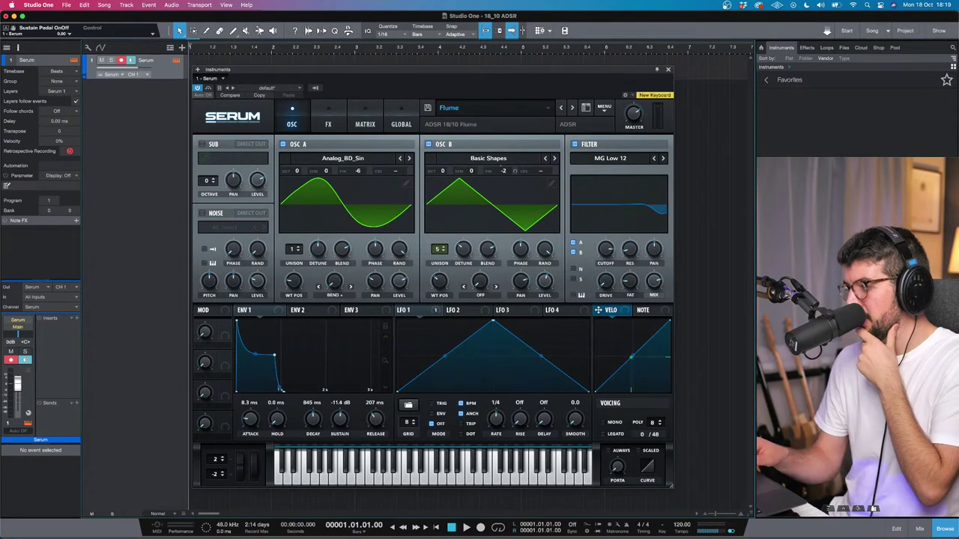
Bring the waveform chart image fully into view, examine the sine, square, triangle and sawtooth shapes, and quit the image viewer
mouse_move(479, 536)
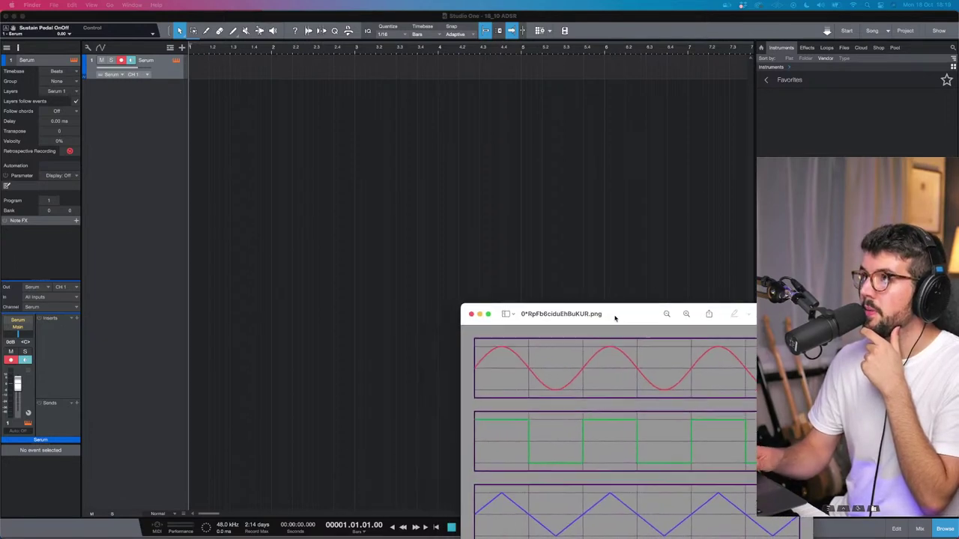
left_click_drag(612, 315, 515, 139)
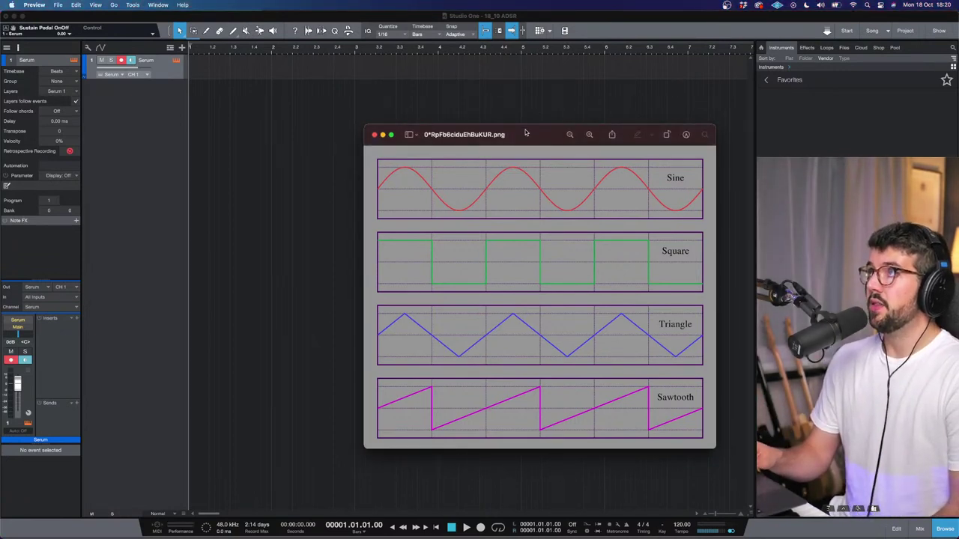
left_click_drag(528, 132, 510, 132)
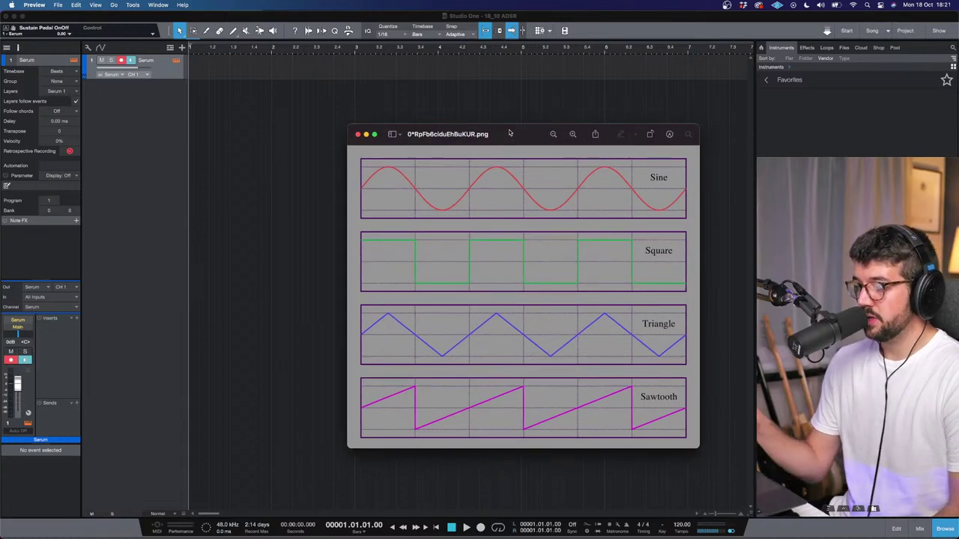
left_click_drag(510, 133, 507, 172)
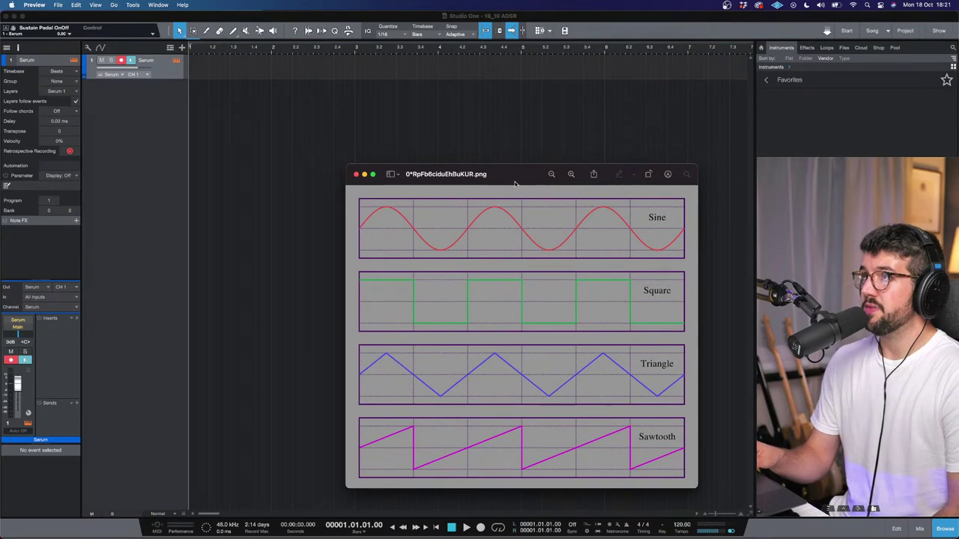
key("super+q")
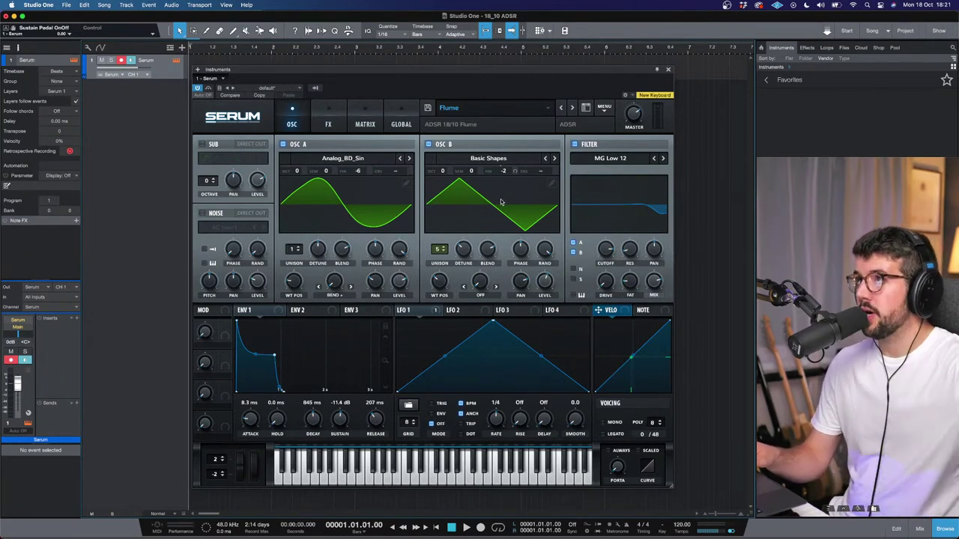
Examine Oscillator A's waveform, harmonics and processing options in the wavetable editor, and return to the main synth view
left_click(406, 182)
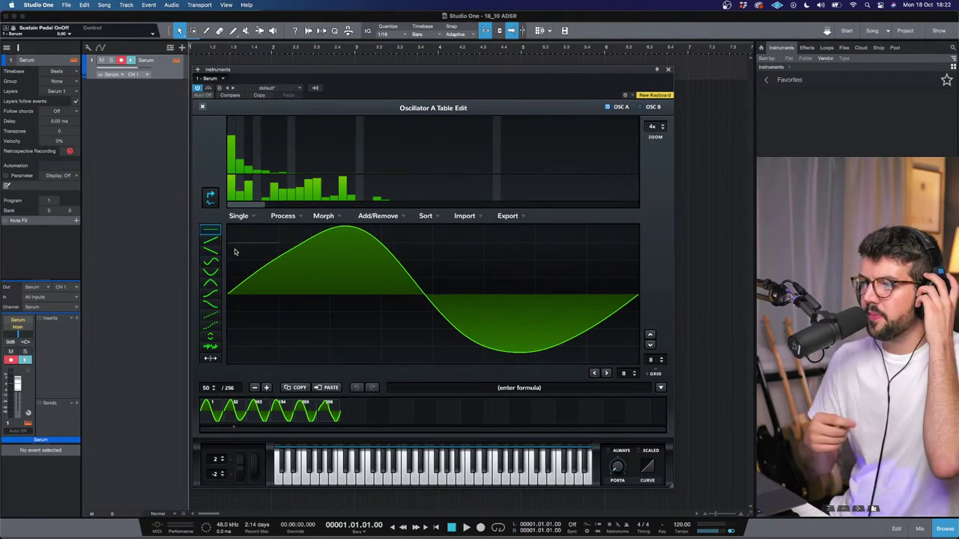
left_click(201, 106)
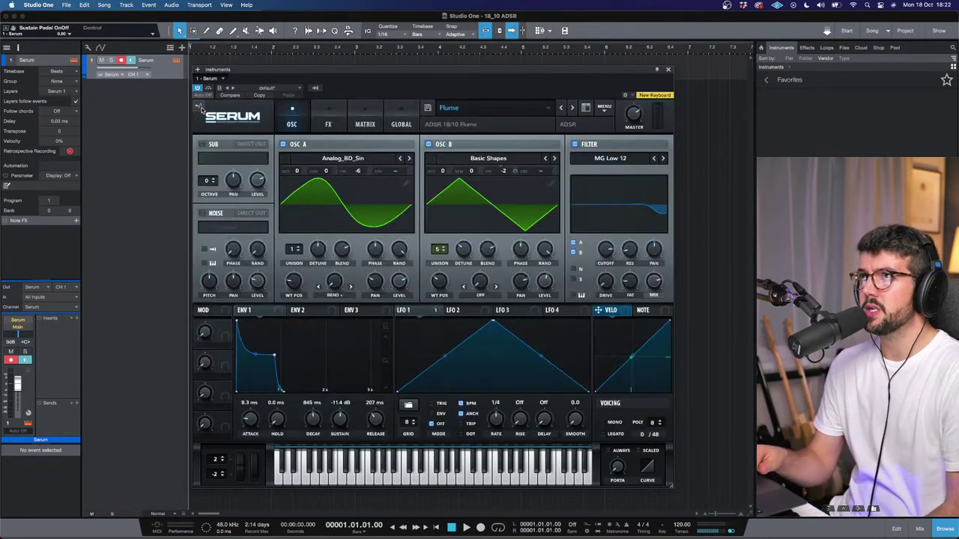
left_click(406, 185)
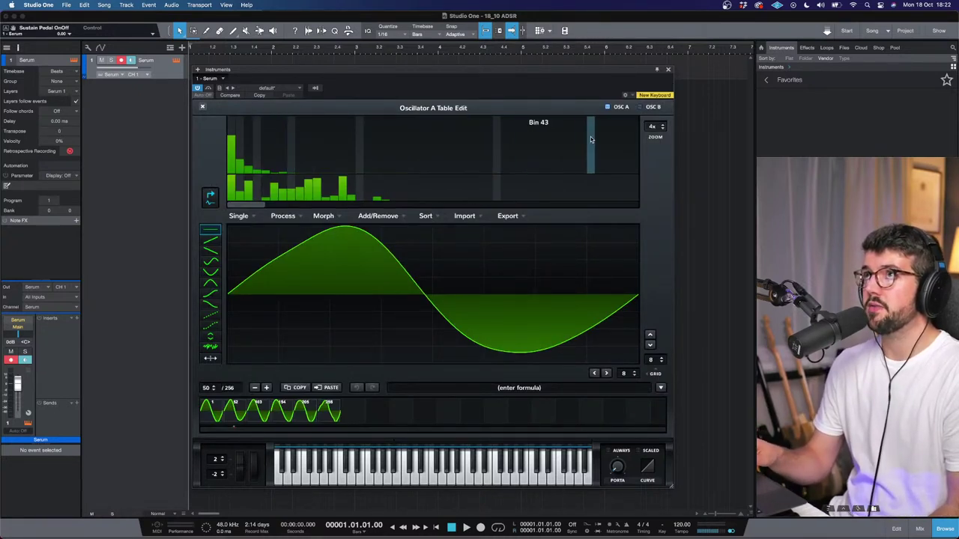
left_click(297, 218)
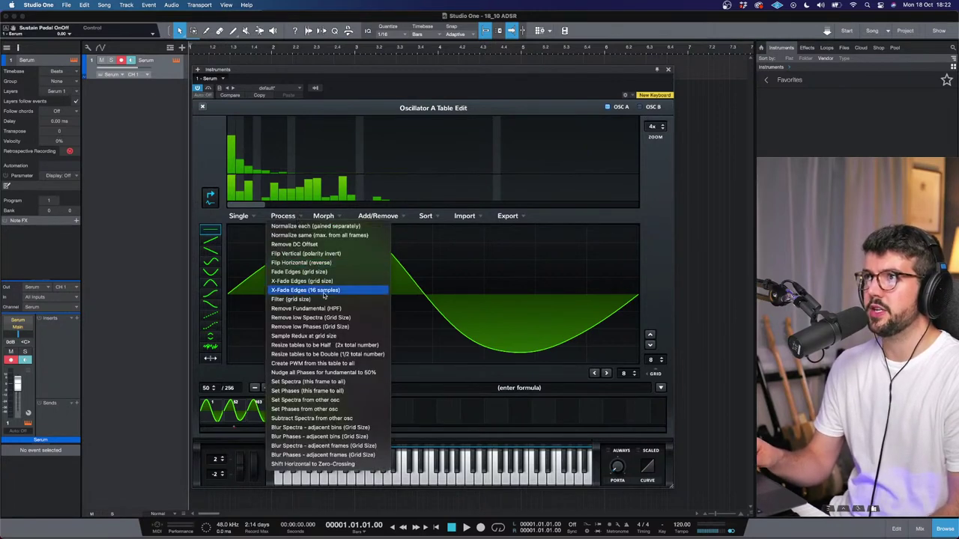
left_click(525, 255)
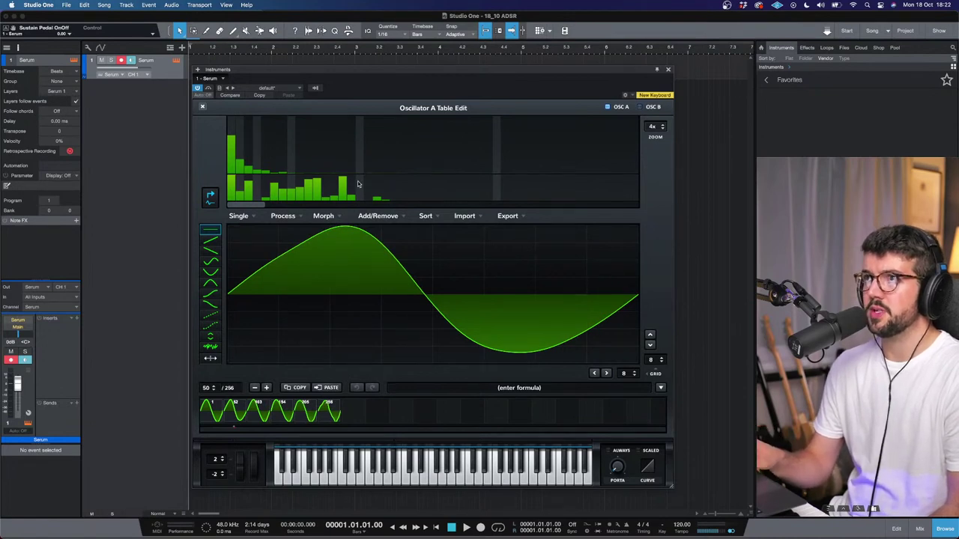
left_click(203, 106)
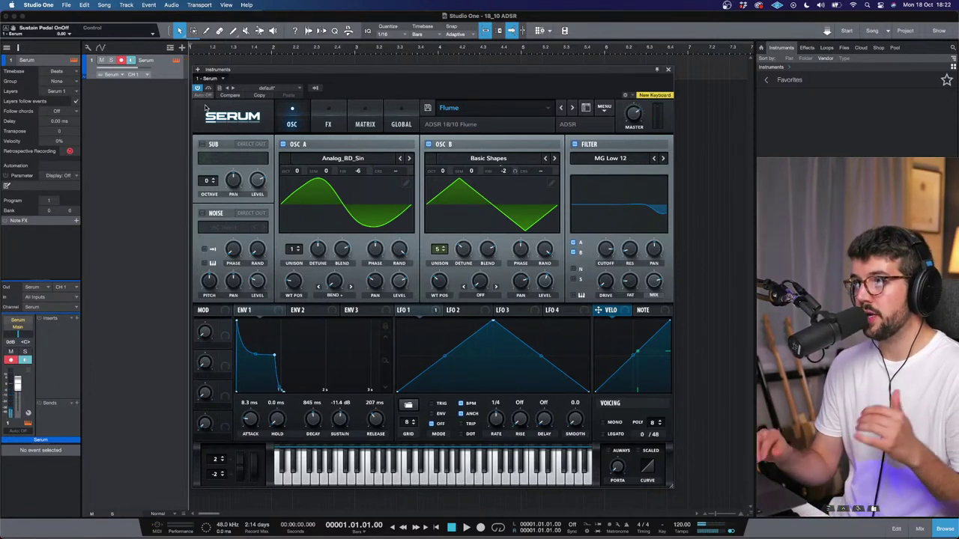
Load the Guetta Lead preset from the 18/10 Livestream presets folder on the Desktop
left_click(609, 109)
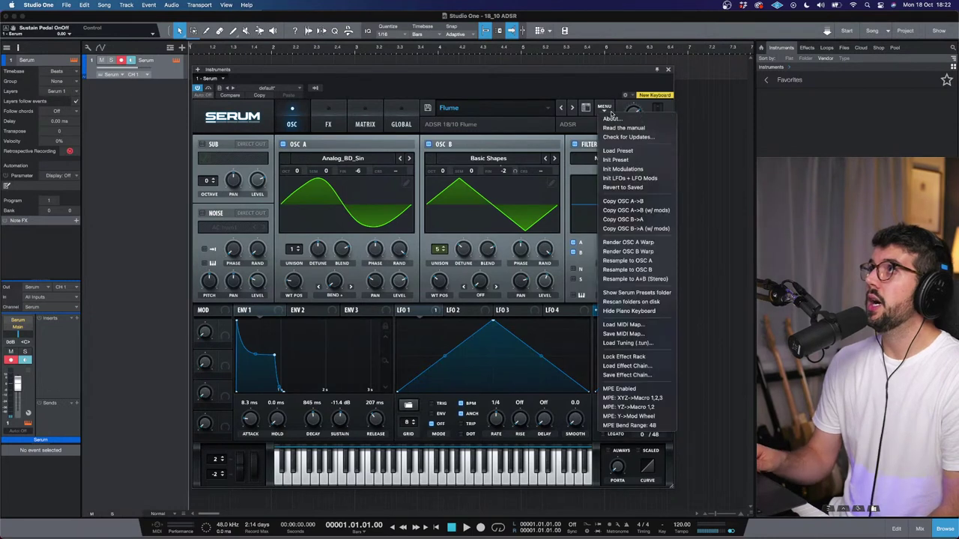
left_click(617, 151)
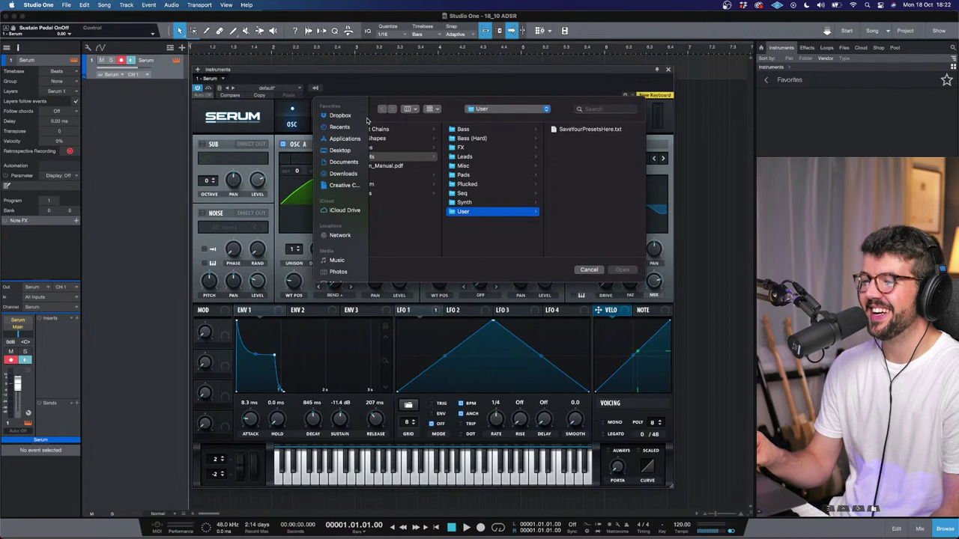
left_click(346, 153)
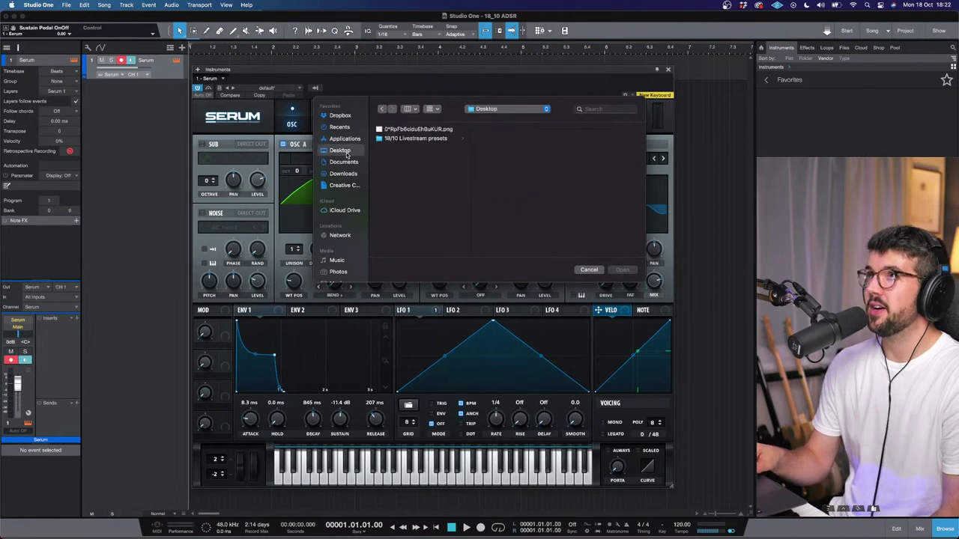
left_click(466, 138)
left_click(488, 138)
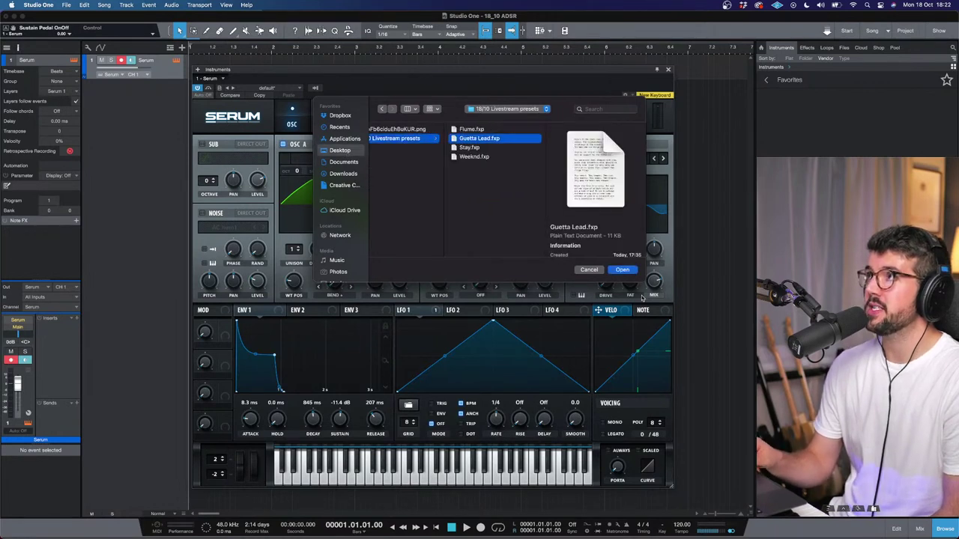
left_click(623, 271)
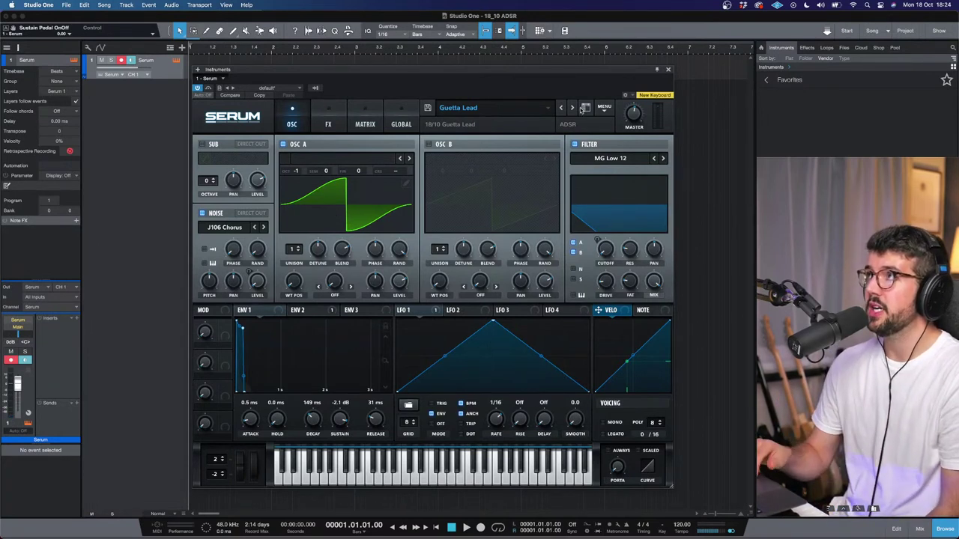
mouse_move(634, 110)
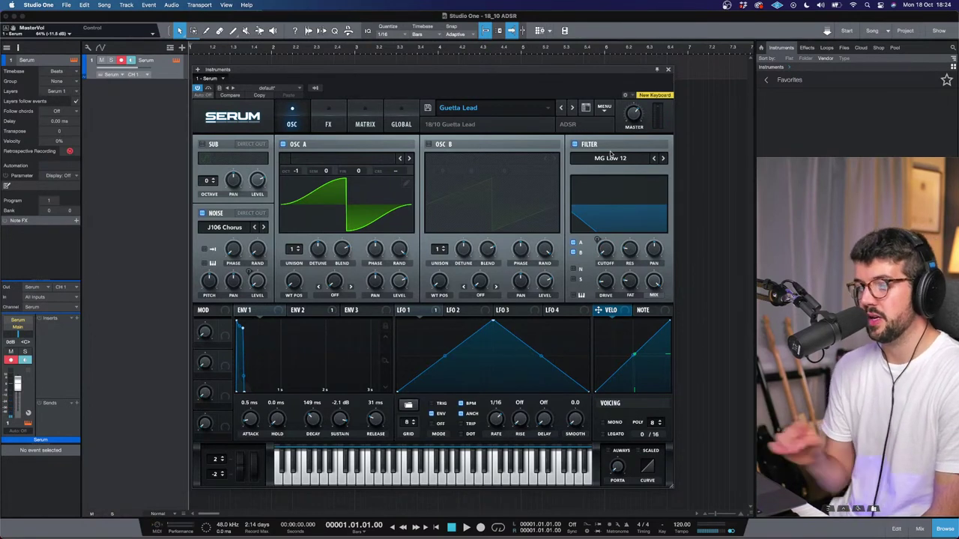
Load the Stay preset from the Desktop's 18/10 Livestream presets folder in place of the current preset
left_click(603, 108)
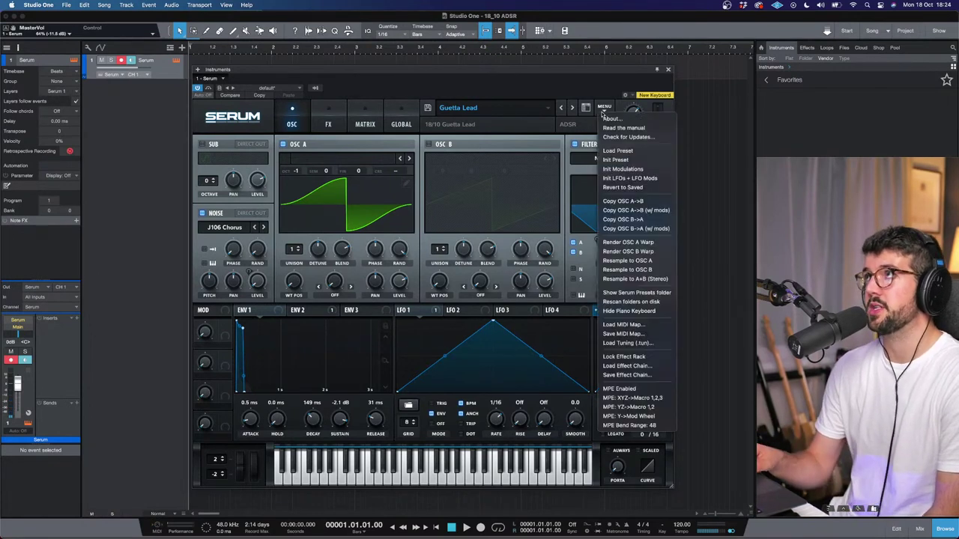
left_click(633, 152)
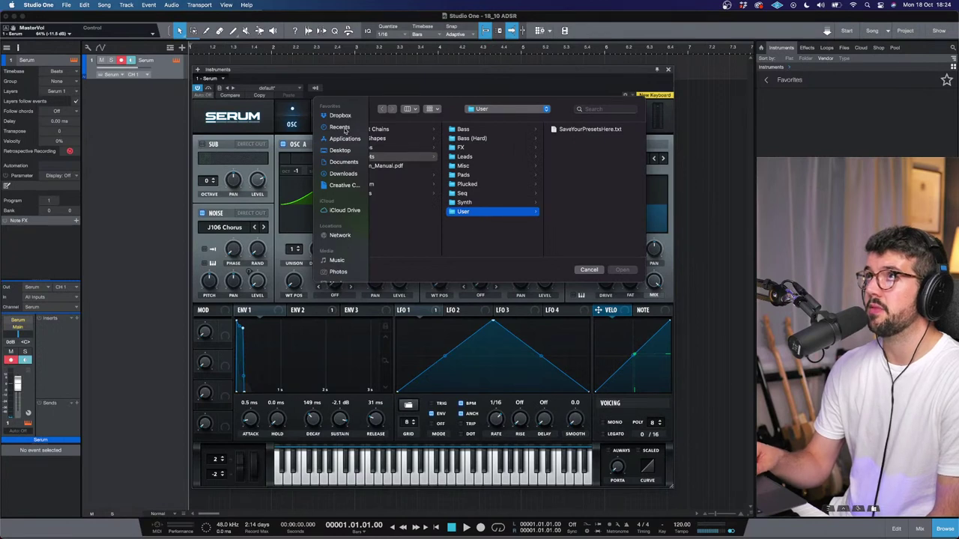
left_click(349, 150)
left_click(410, 130)
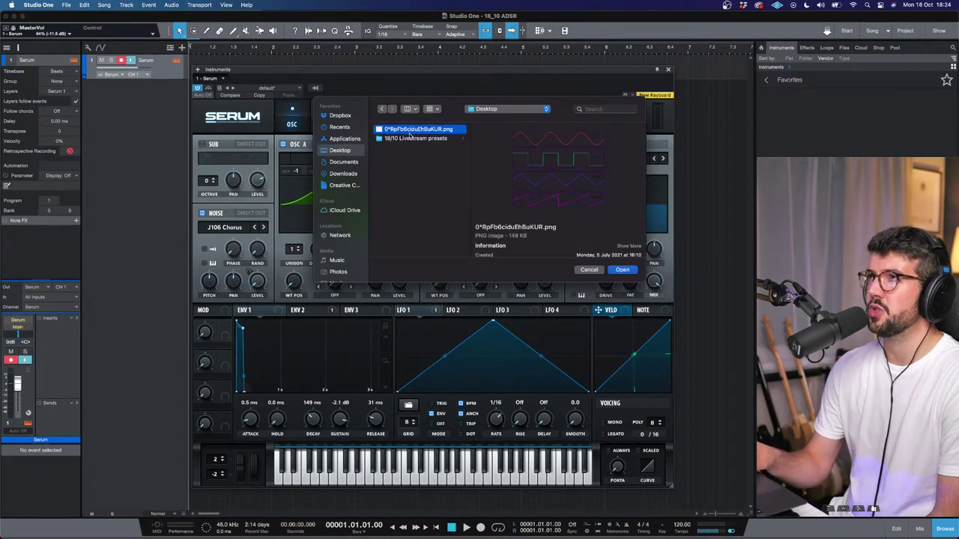
left_click(409, 139)
left_click(530, 148)
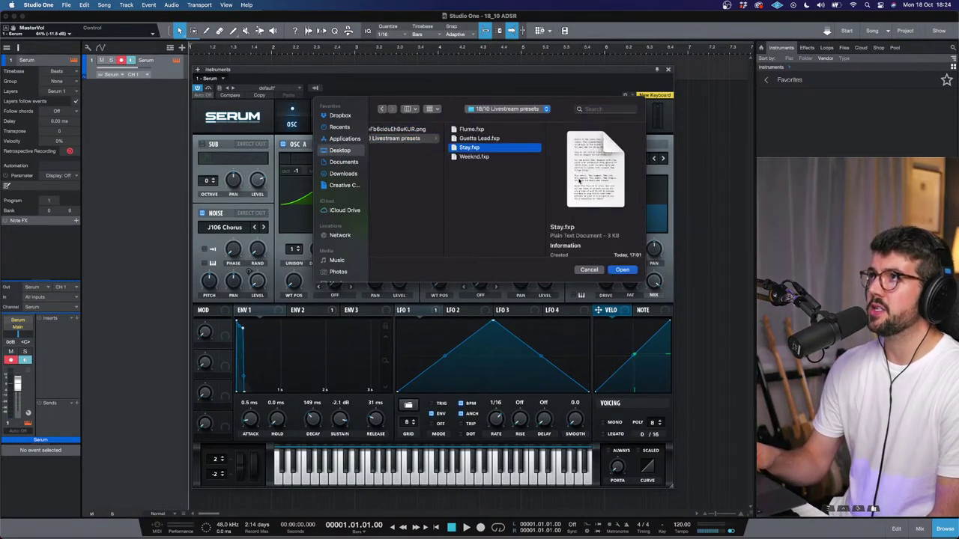
left_click(623, 270)
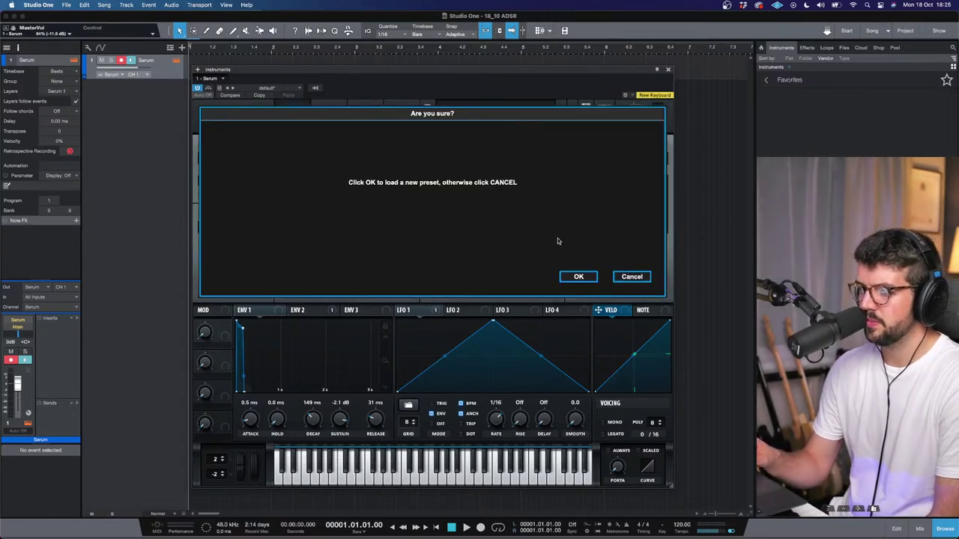
left_click(563, 279)
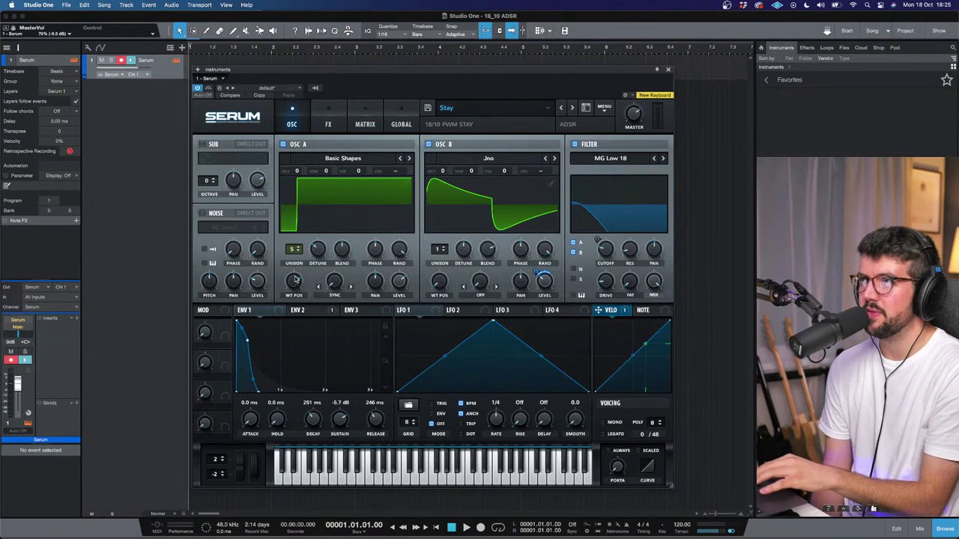
Check Oscillator A's wavetable position, and switch Oscillator A off and back on to hear Oscillator B alone
mouse_move(297, 281)
left_mouse_down()
mouse_move(290, 310)
mouse_move(307, 271)
mouse_move(296, 283)
left_mouse_up()
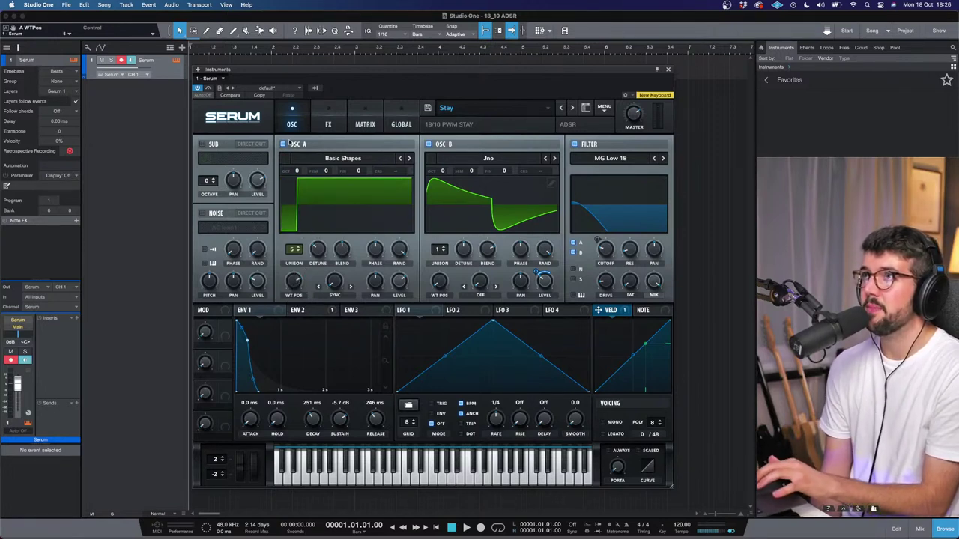
left_click(284, 145)
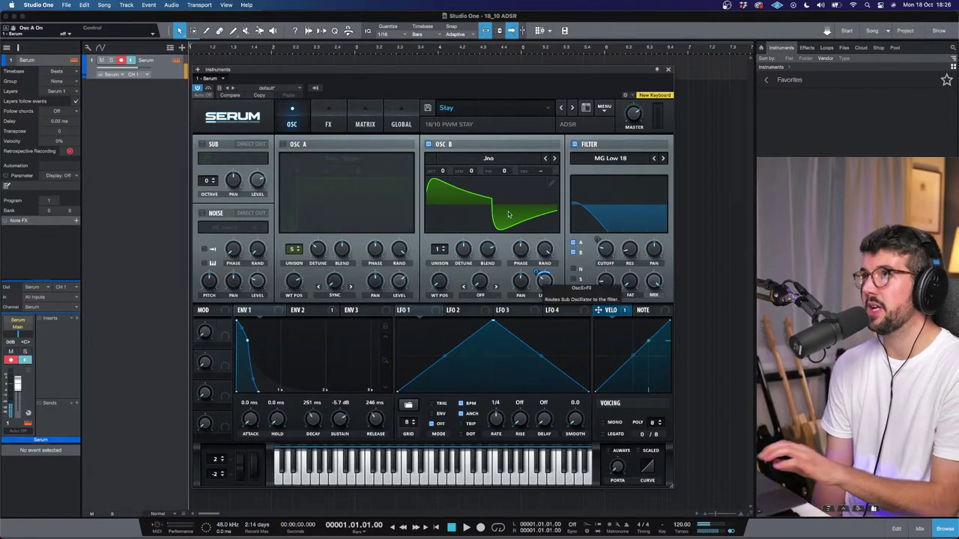
left_click(284, 144)
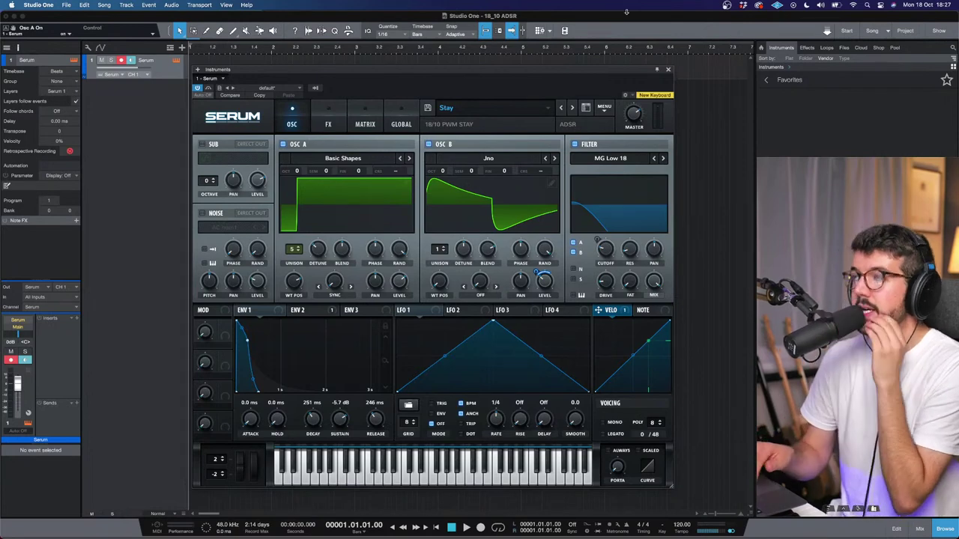
Load the Weeknd preset from the Desktop's 18/10 Livestream presets folder in place of the current preset
left_click(604, 108)
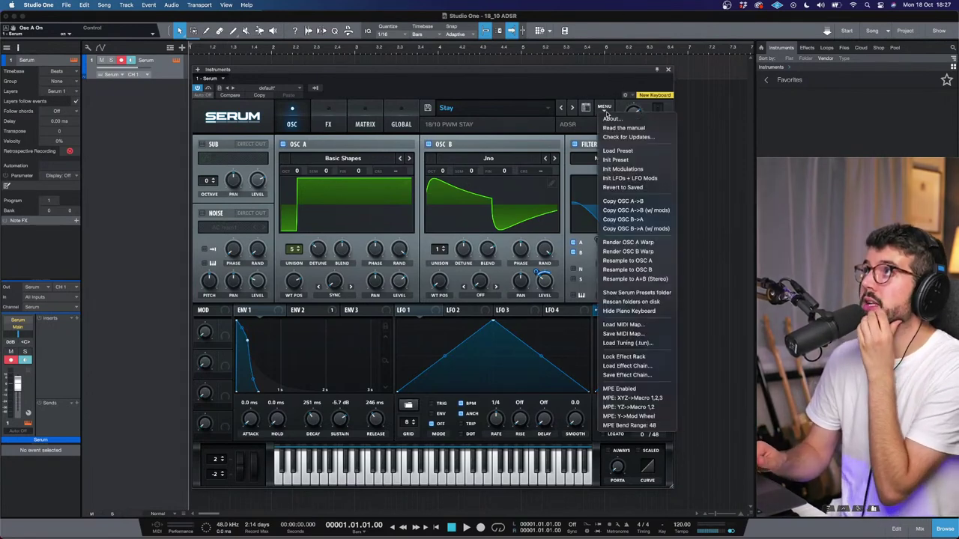
left_click(614, 151)
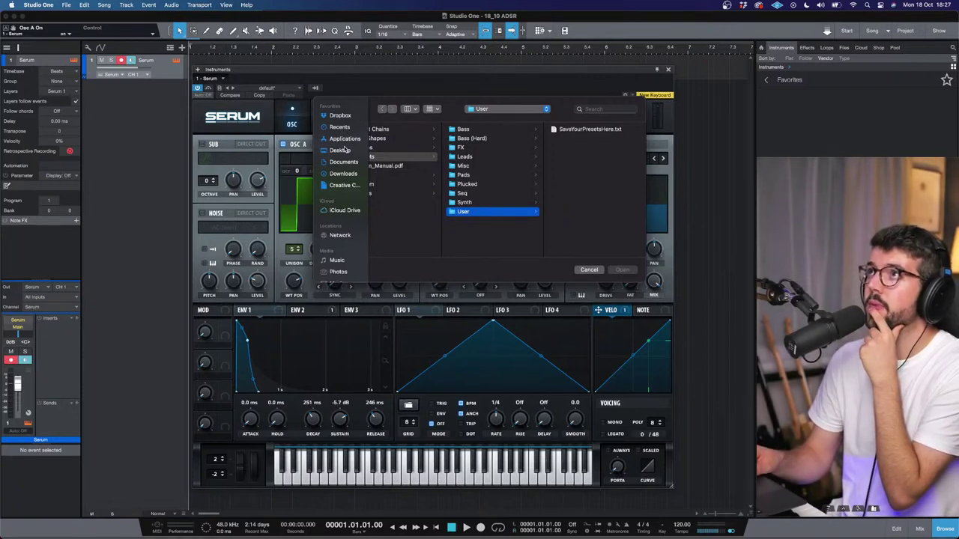
left_click(353, 150)
left_click(408, 139)
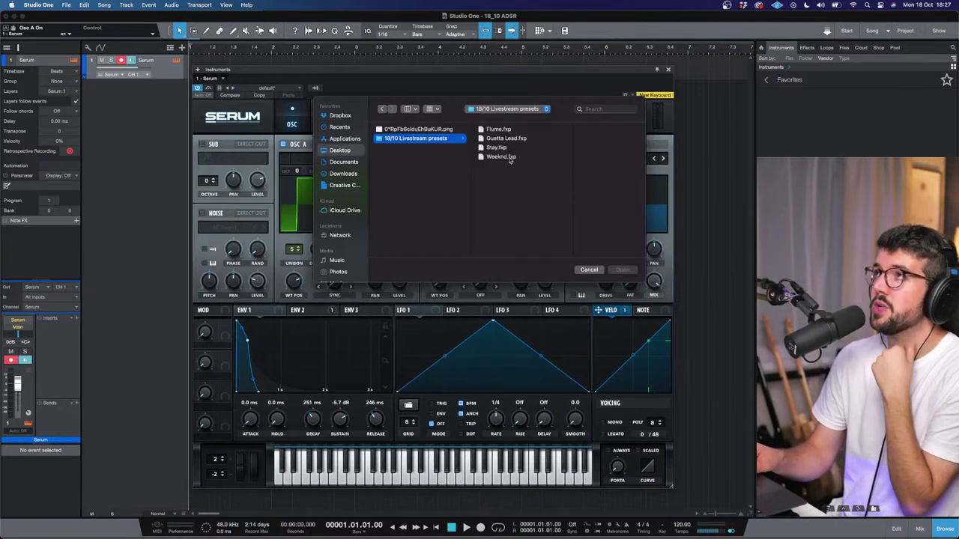
left_click(500, 156)
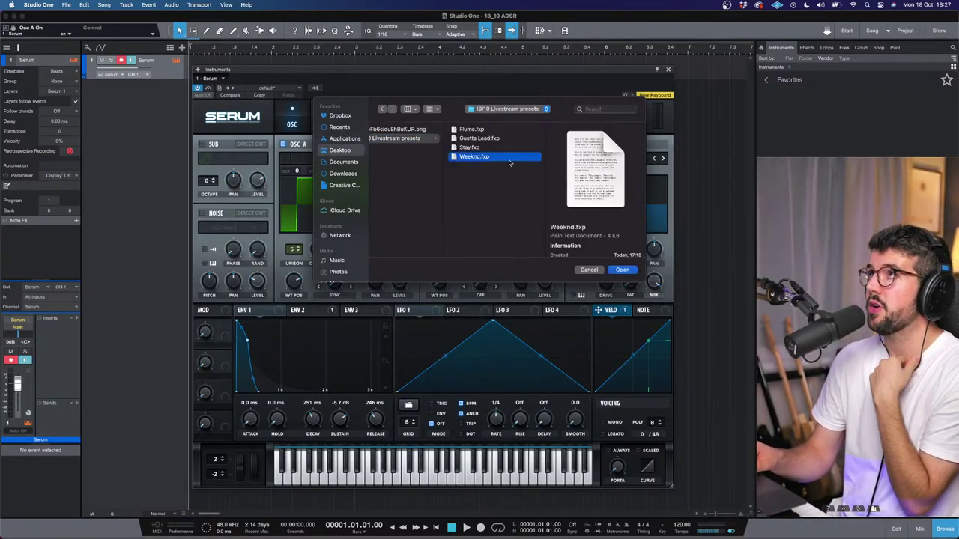
left_click(613, 271)
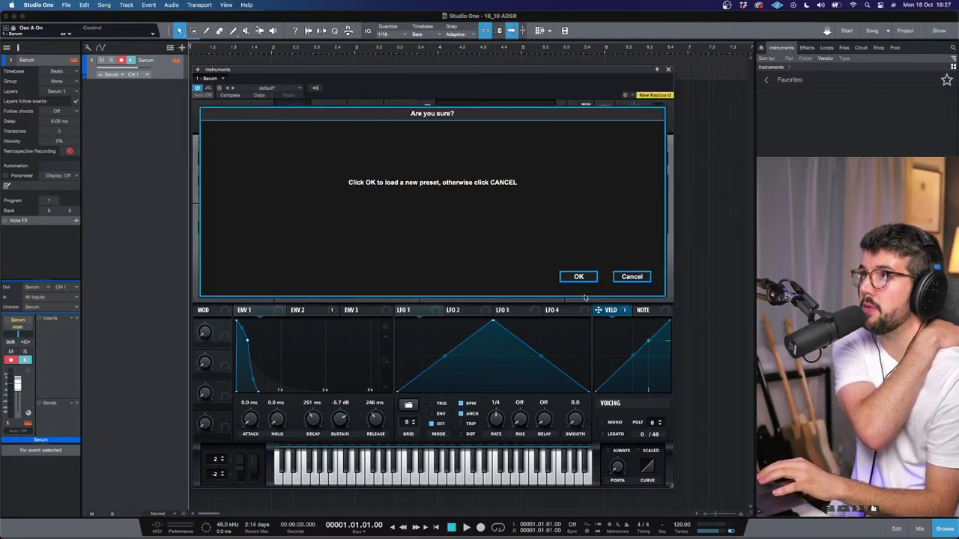
left_click(581, 283)
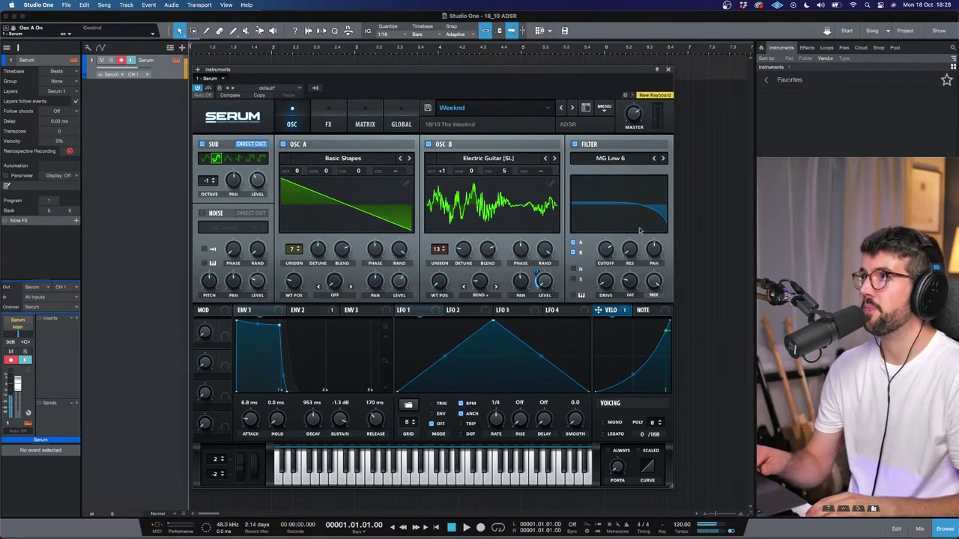
Set the filter cutoff to 3225 Hz, and shorten Envelope 1 to a 0.0 ms attack and a 103 ms release
mouse_move(607, 250)
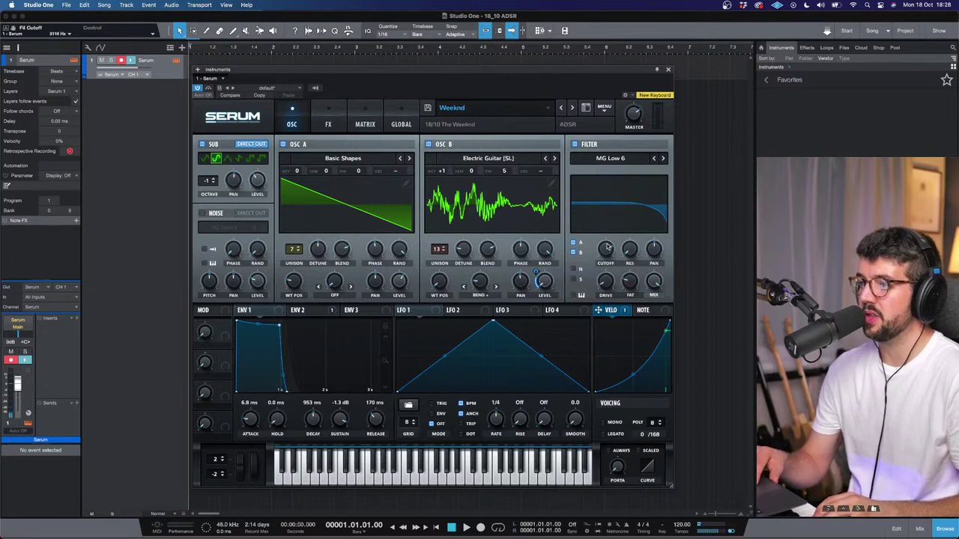
scroll(607, 247, "up", 3)
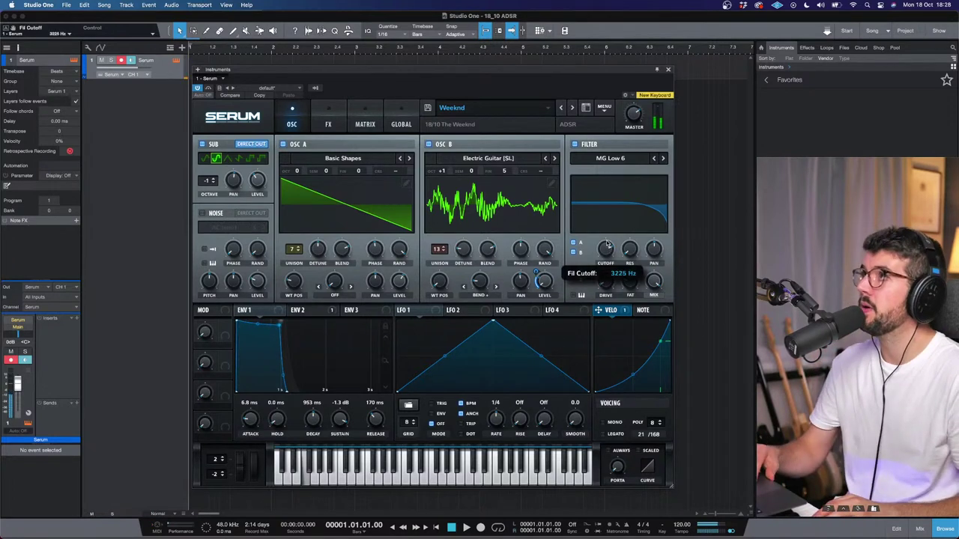
left_click_drag(255, 418, 255, 434)
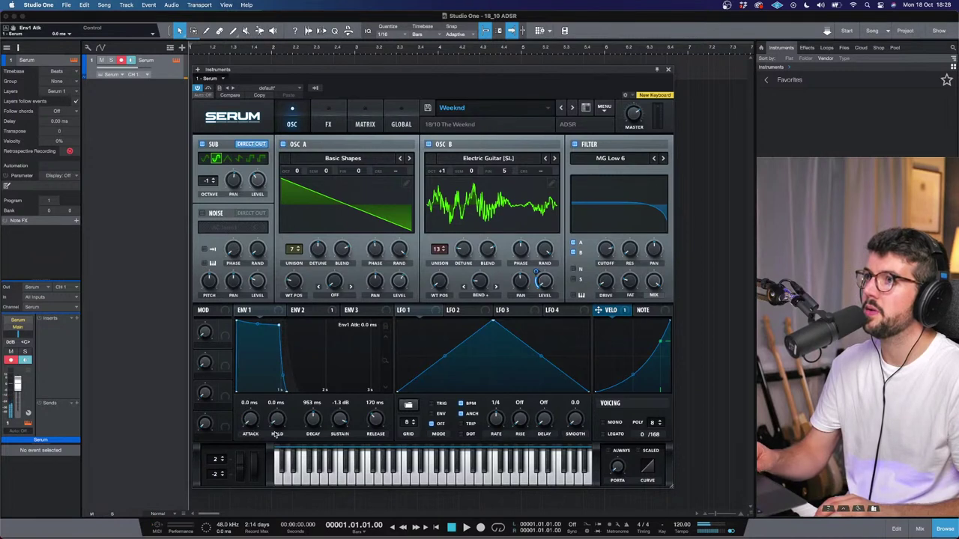
left_click_drag(376, 416, 376, 424)
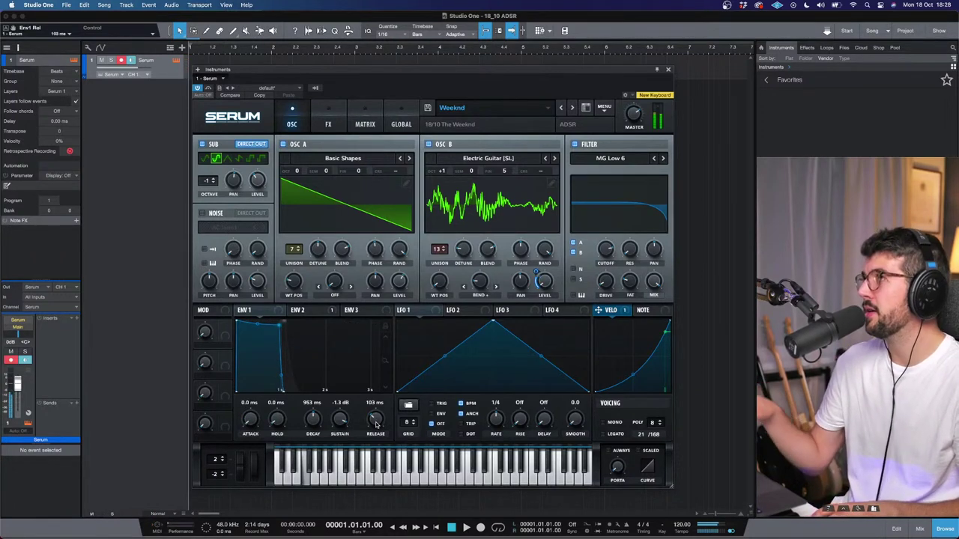
Set the distortion effect's drive to 36% and its type to Diode 2, and fine-tune its mix and pre-filter
left_click(330, 120)
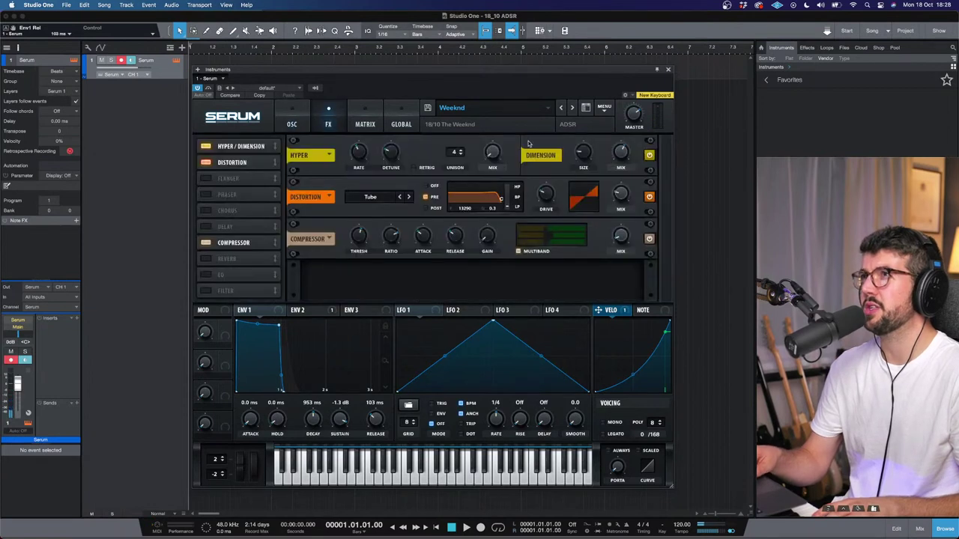
left_click_drag(554, 197, 554, 191)
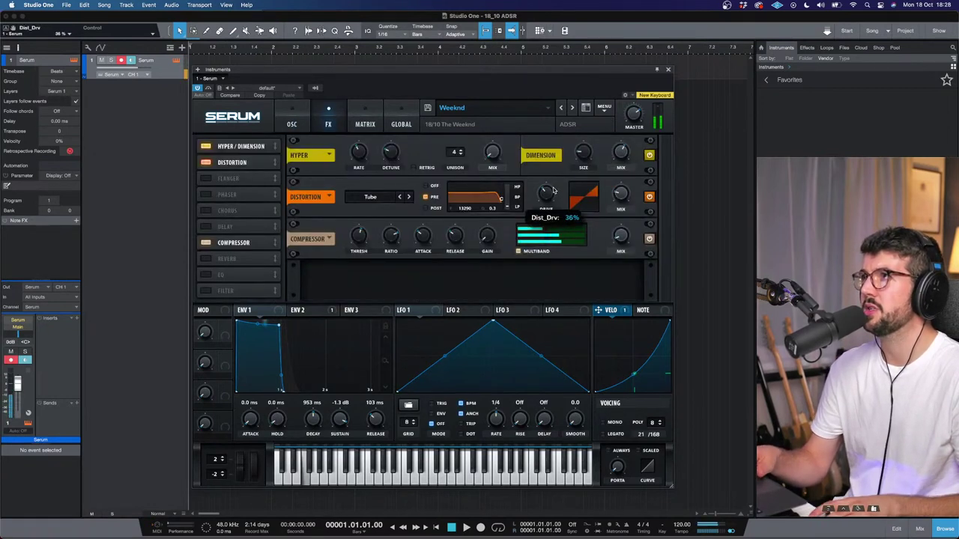
left_click(409, 197)
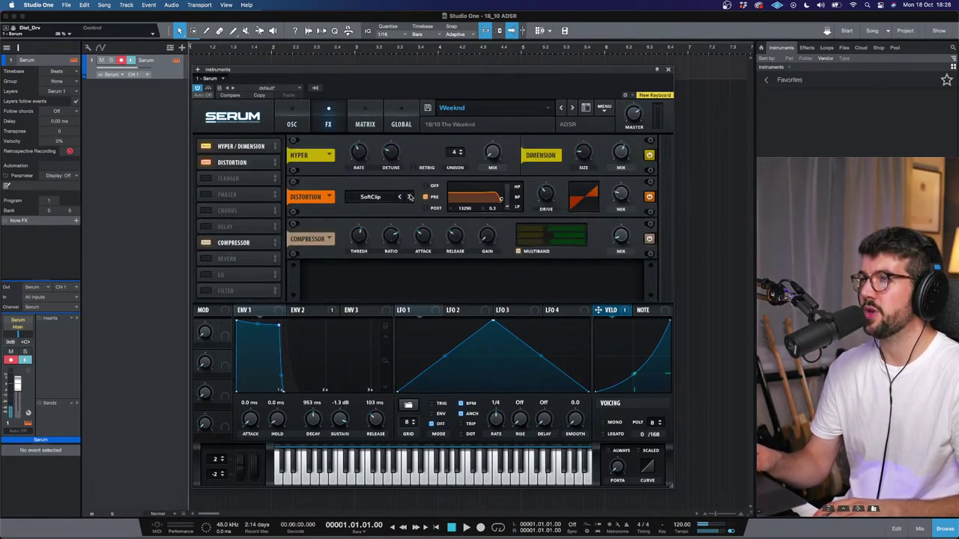
left_click(409, 197)
left_click(410, 197)
left_click(410, 197)
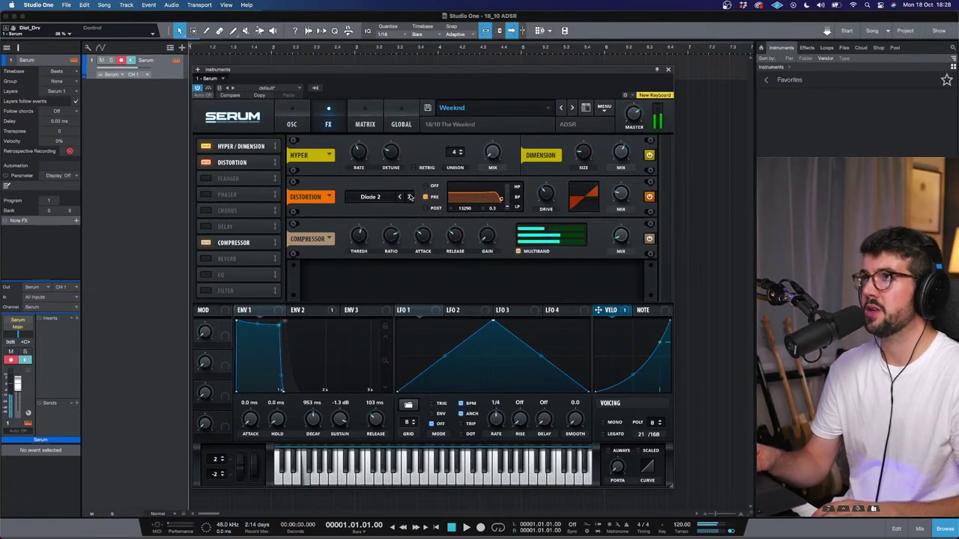
left_click_drag(621, 194, 621, 200)
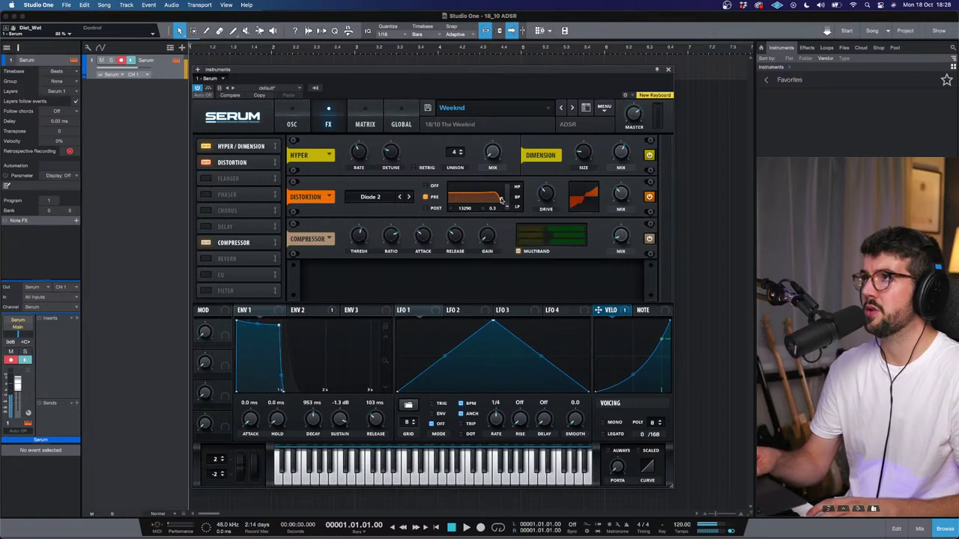
left_click_drag(502, 200, 501, 197)
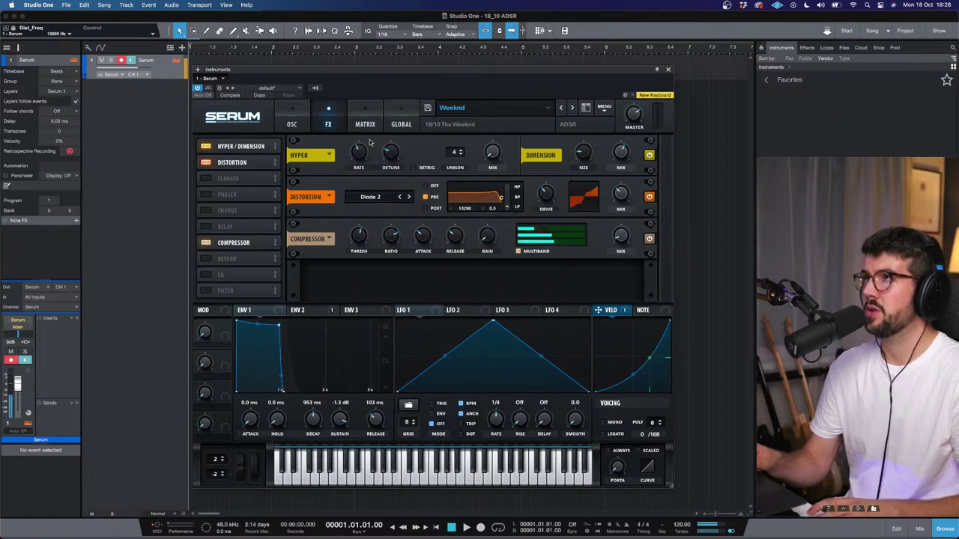
Return to the oscillator view and slightly raise the main filter's resonance
left_click(303, 120)
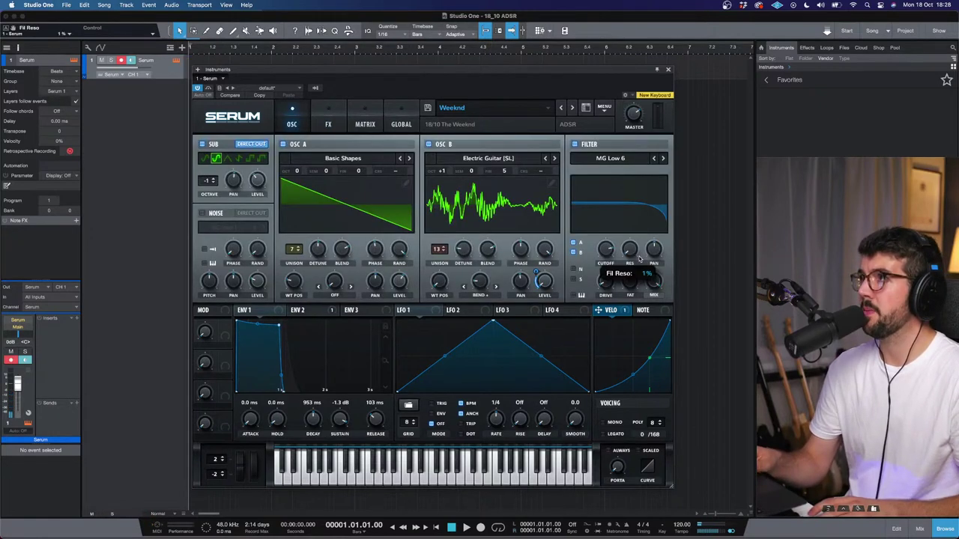
left_click_drag(639, 259, 602, 257)
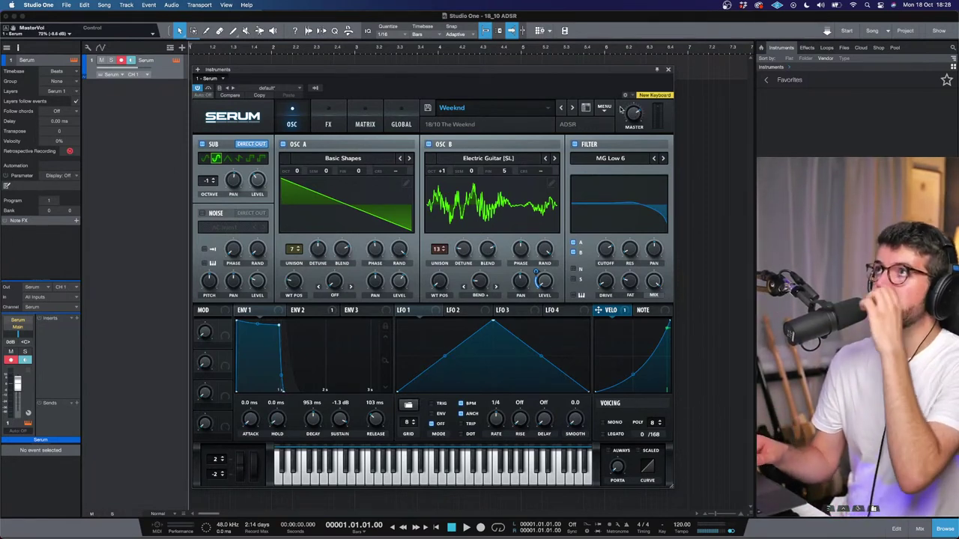
Add a second instrument track with the VST version of Serum from the Xfer Records instruments
left_click(766, 79)
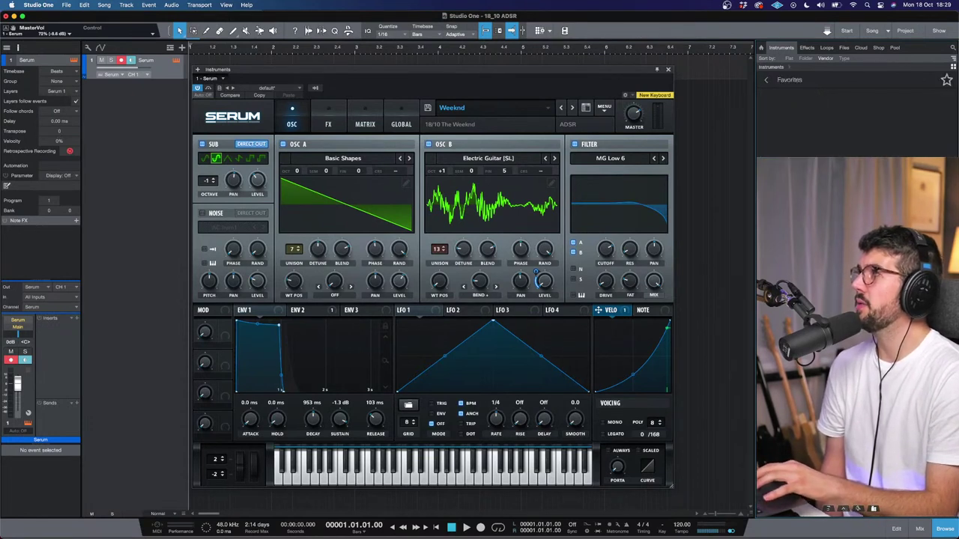
left_click(766, 80)
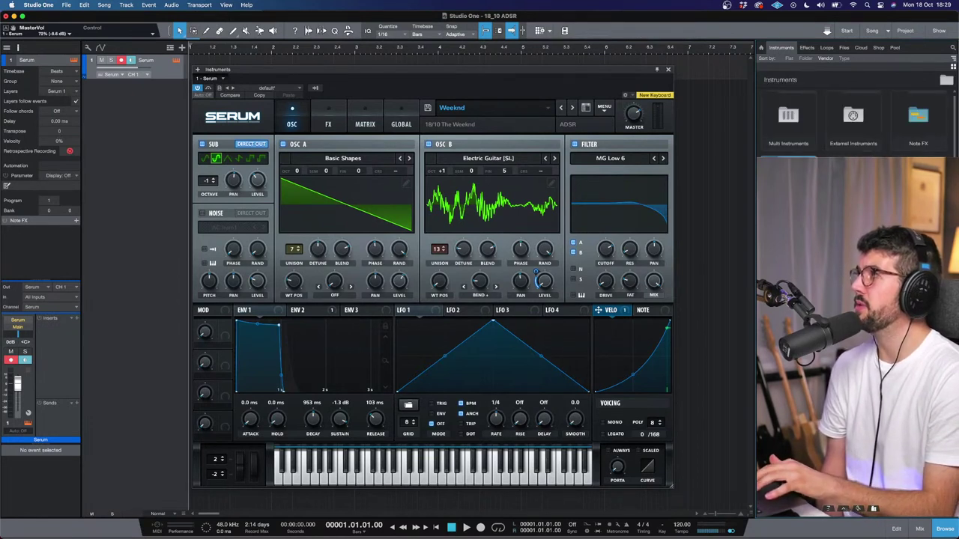
scroll(850, 90, "down", 2)
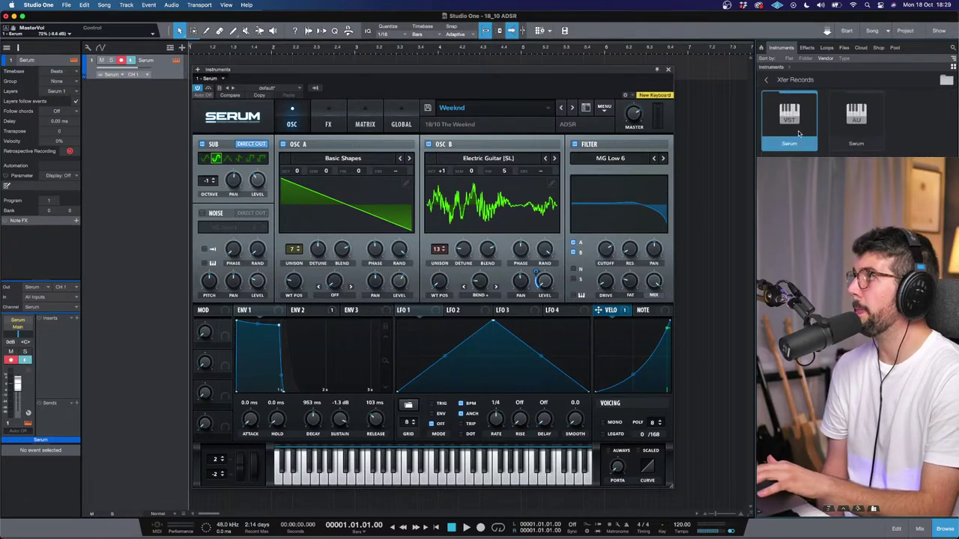
left_click_drag(799, 133, 157, 104)
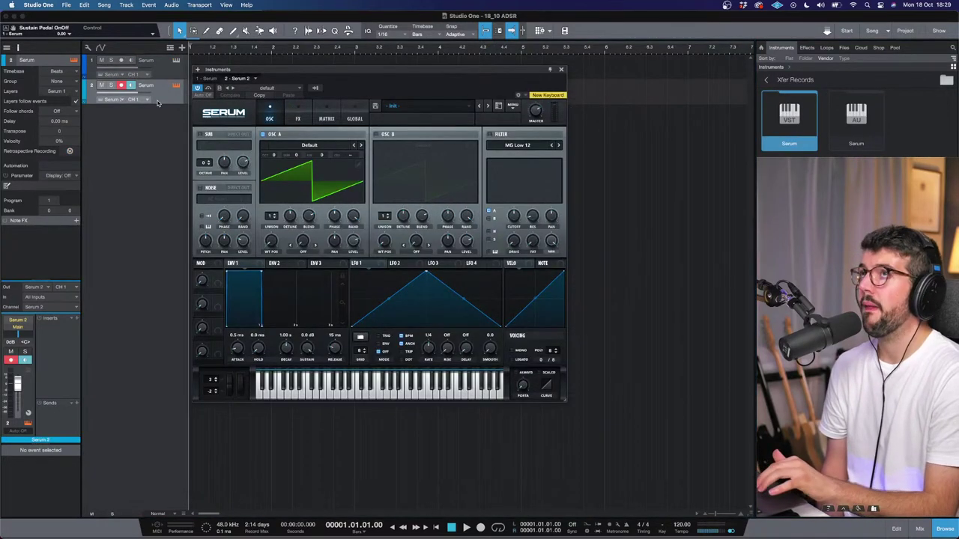
Return to the first Serum track and load the Flume preset from the Desktop's 18/10 Livestream presets folder
key("Up")
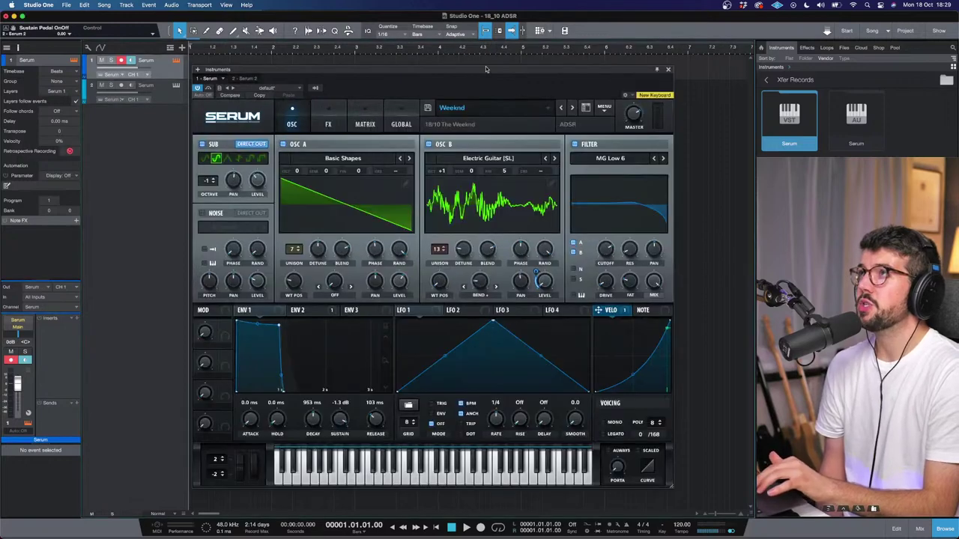
left_click(605, 109)
left_click(445, 156)
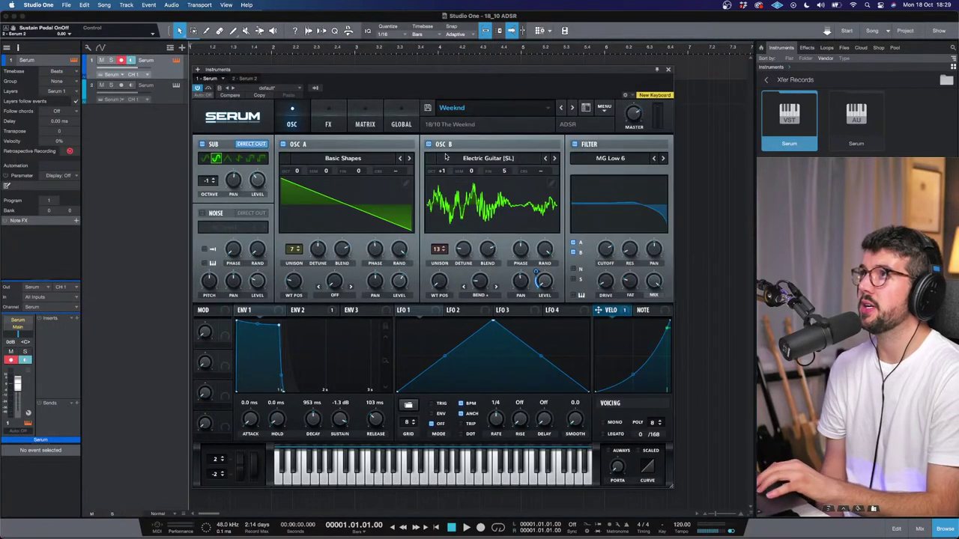
left_click(349, 149)
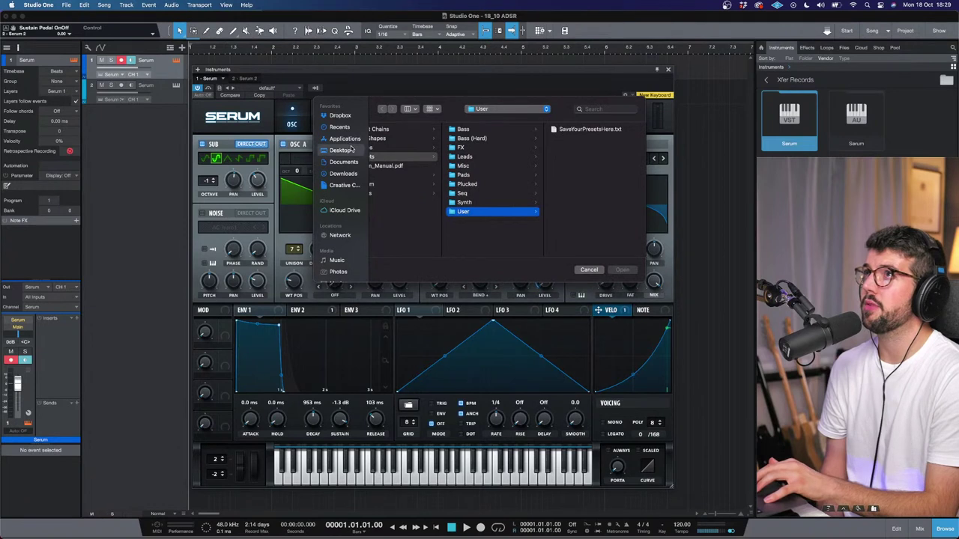
left_click(432, 139)
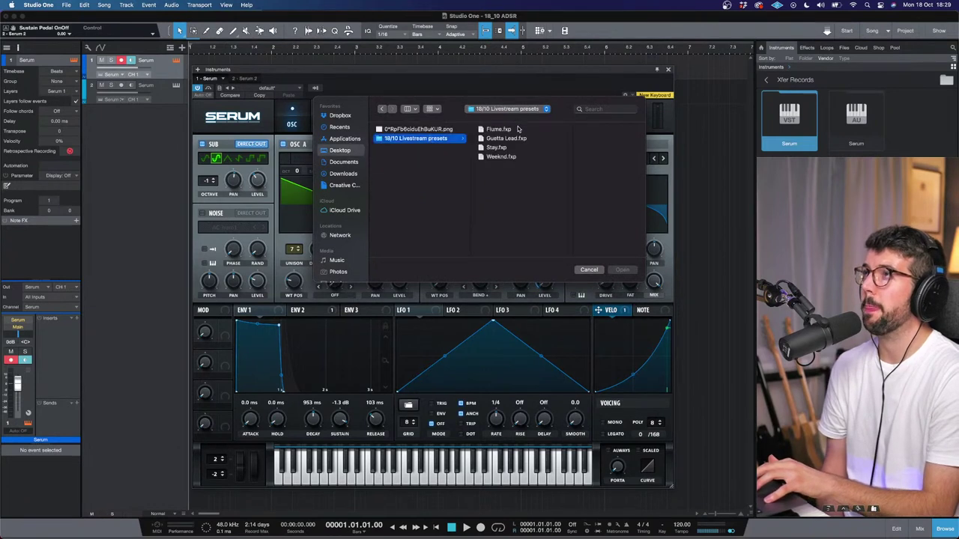
left_click(517, 129)
left_click(622, 269)
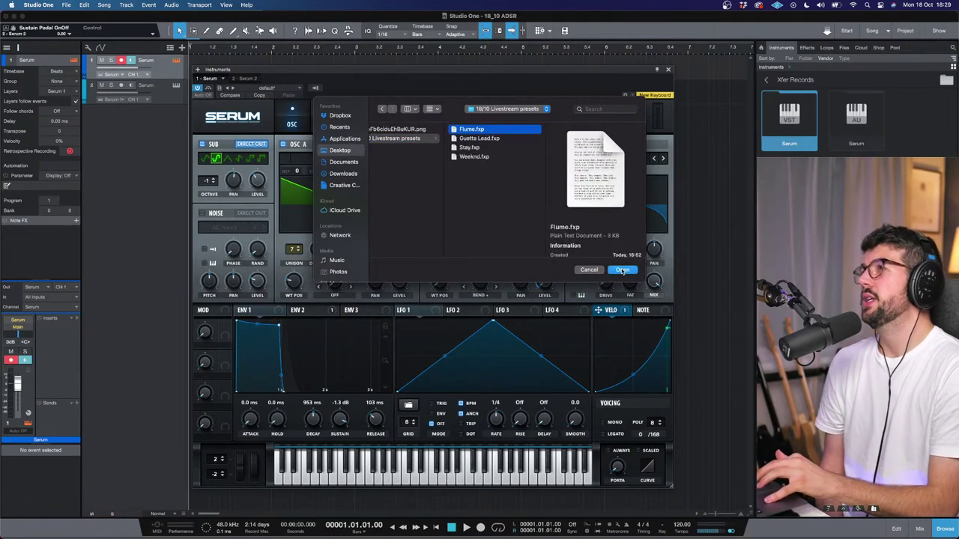
left_click(578, 277)
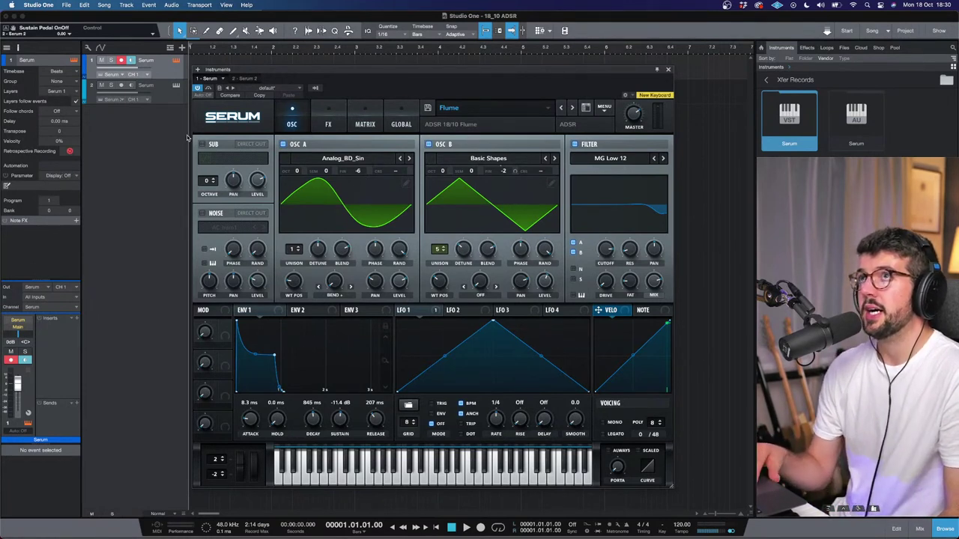
Switch to the second Serum instance and enlarge its plugin window
left_click(171, 97)
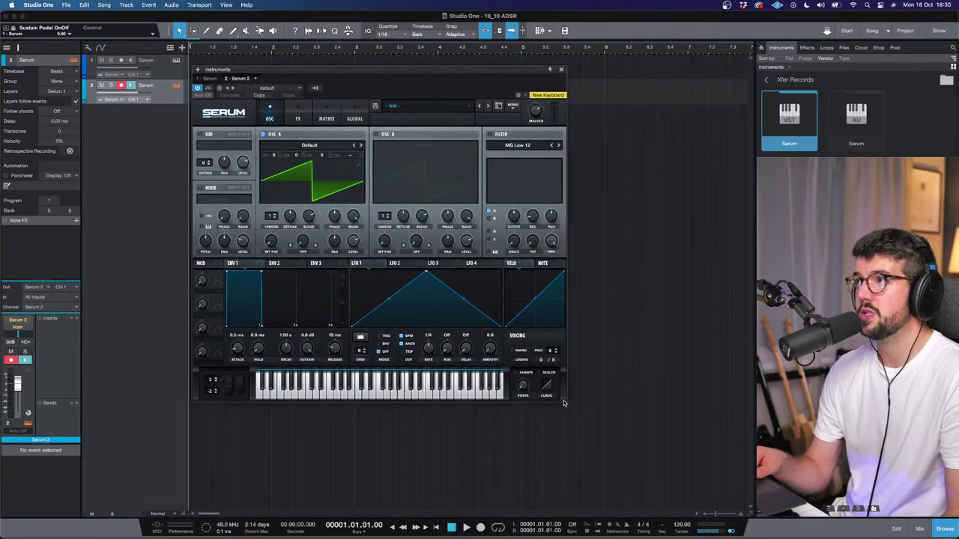
left_click_drag(564, 400, 657, 452)
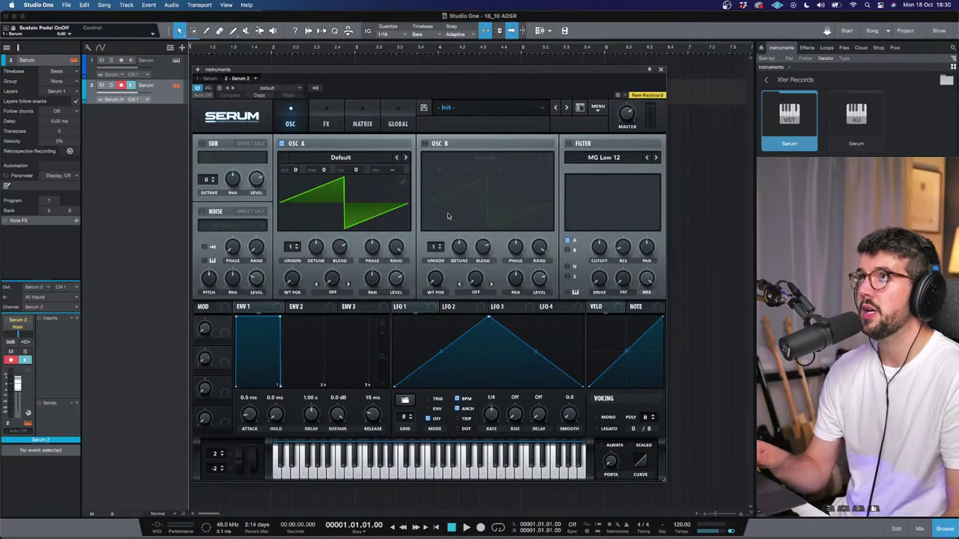
Load the Analog wavetable Basic Shapes into Oscillator A, show it in 2D and leave its wavetable position at 1
left_click(340, 158)
mouse_move(375, 166)
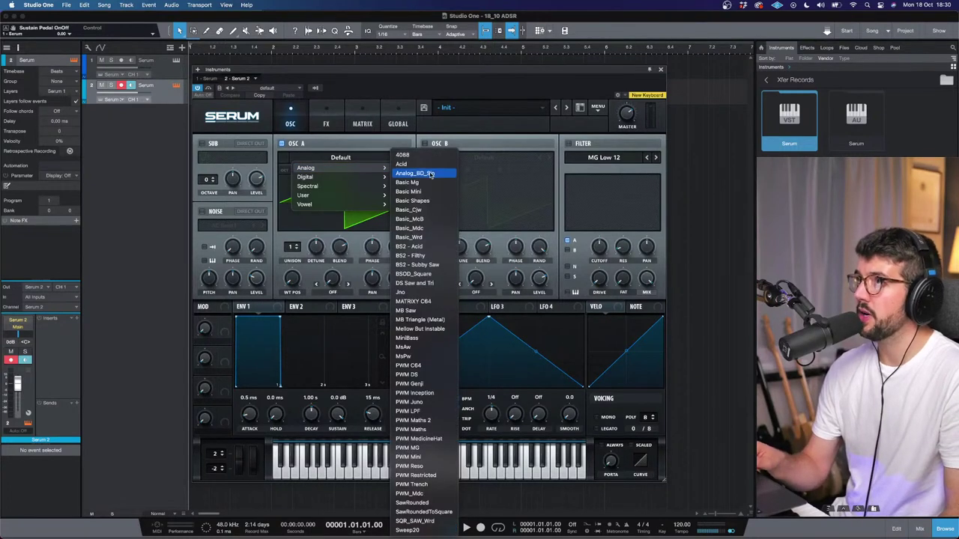
left_click(414, 201)
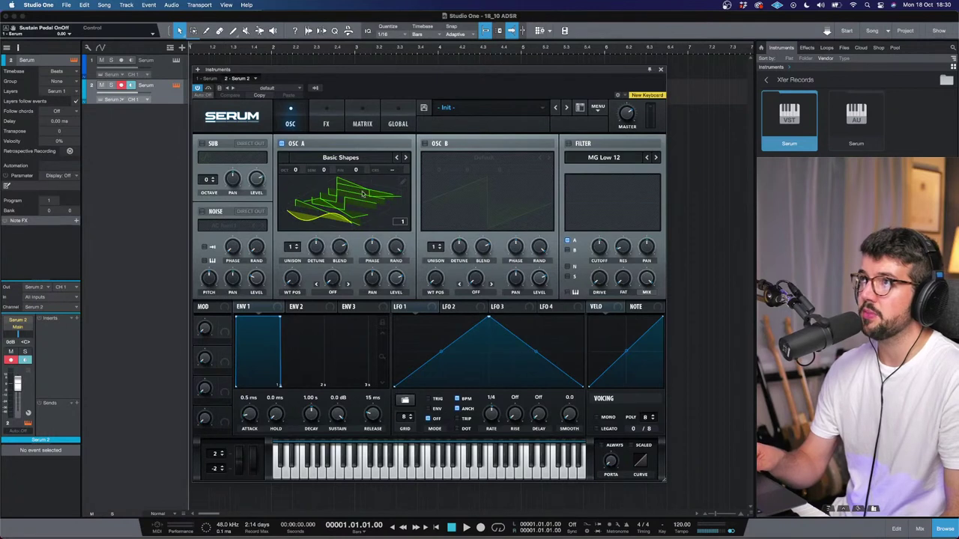
left_click(383, 223)
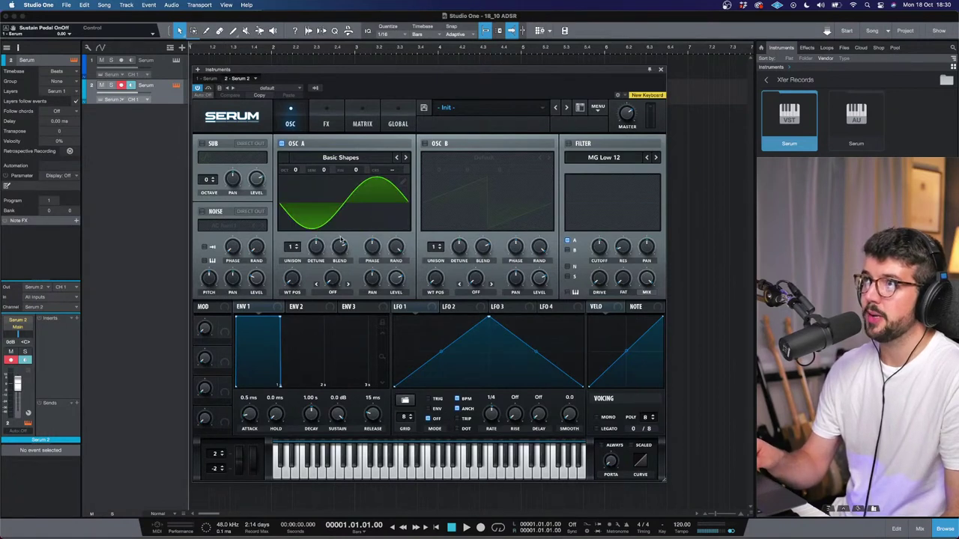
left_click_drag(297, 275, 325, 331)
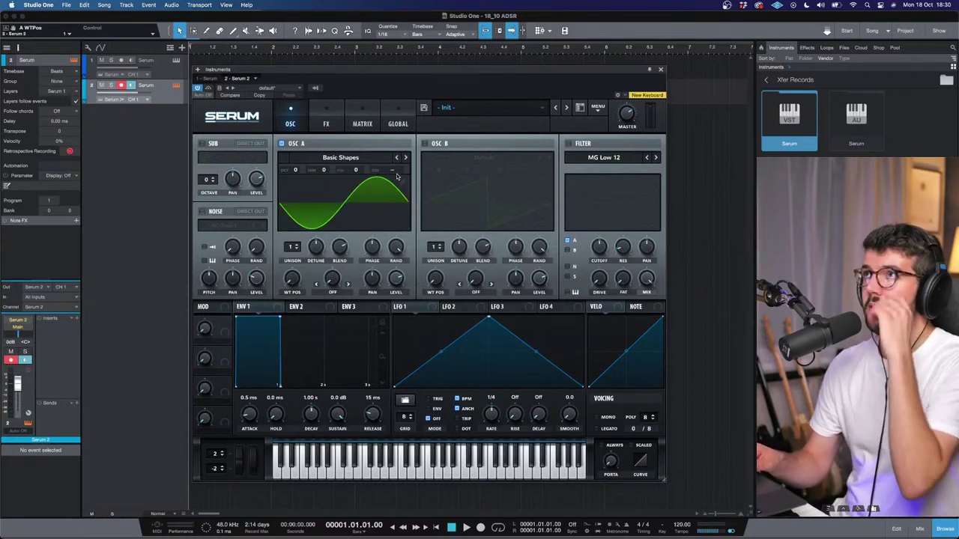
Turn on Oscillator B in the second Serum instance
left_click(426, 143)
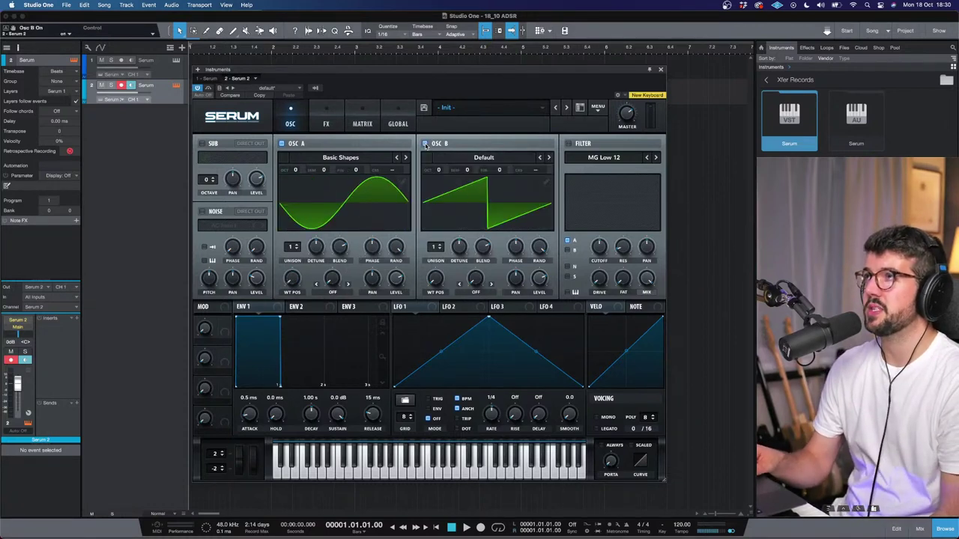
Load the Analog wavetable Basic Shapes into Oscillator B and move its wavetable position to the triangle wave
left_click(471, 161)
mouse_move(486, 173)
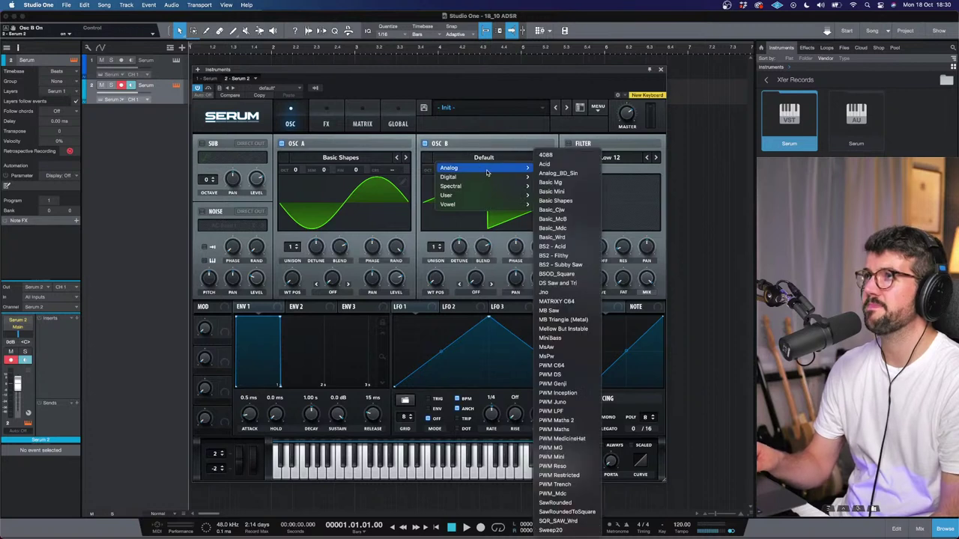
left_click(555, 200)
left_click_drag(432, 285, 438, 248)
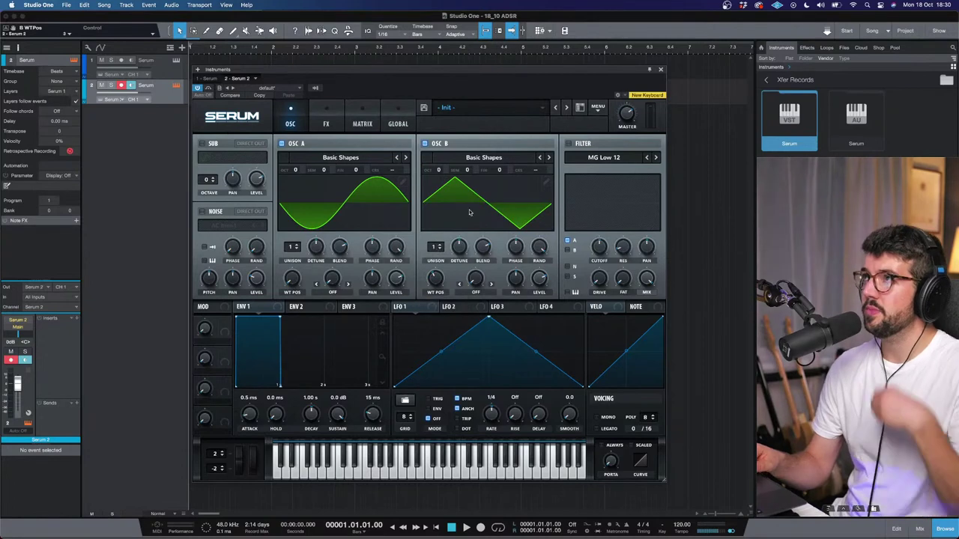
Compare with the Flume preset in the first Serum instance, and set Oscillator A's random phase to 81% in the second instance
left_click(183, 73)
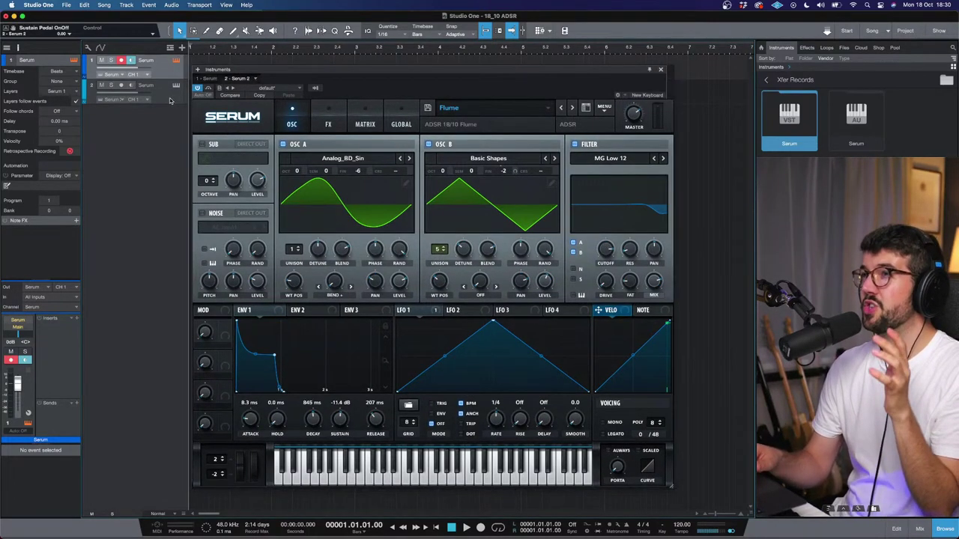
left_click(174, 100)
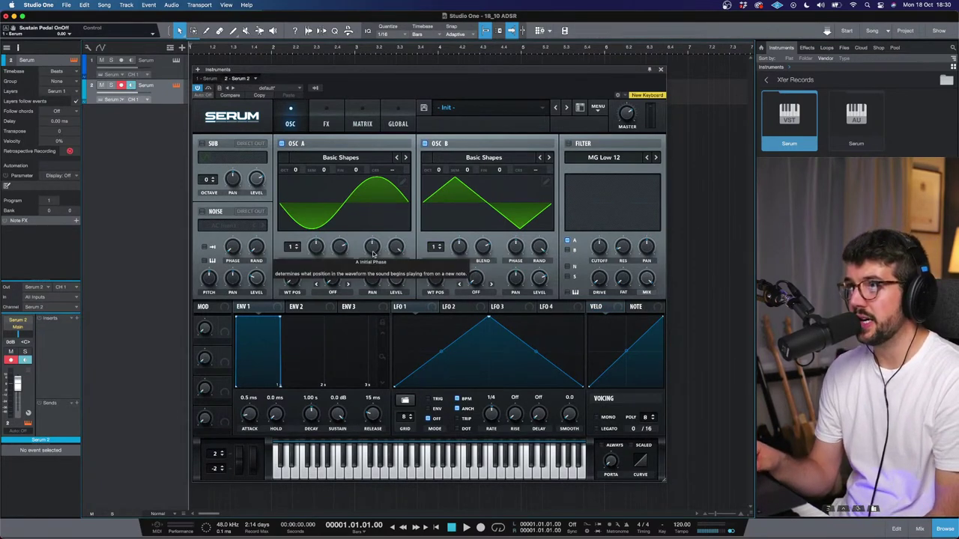
left_click_drag(399, 250, 394, 264)
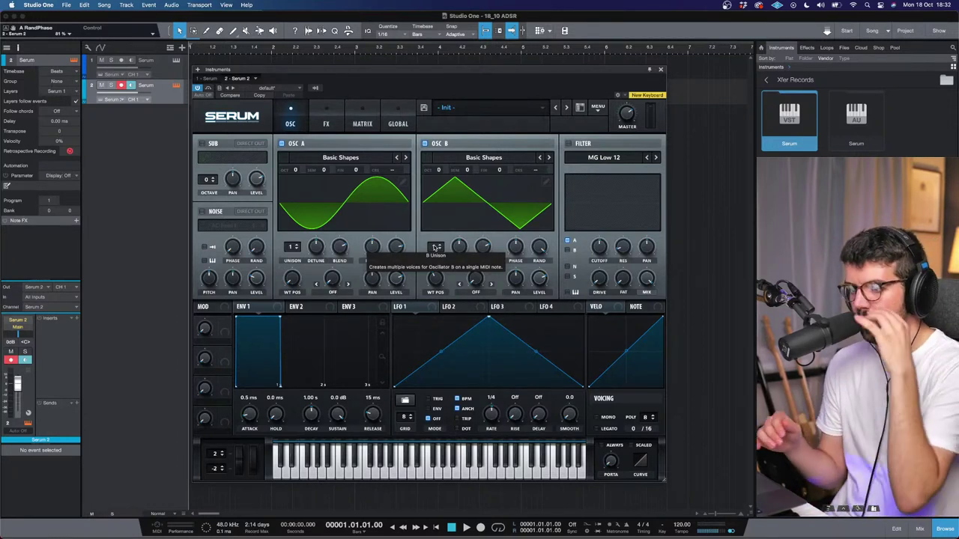
Give Oscillator B 7 unison voices and lower its unison blend to about 51
scroll(436, 248, "up", 4)
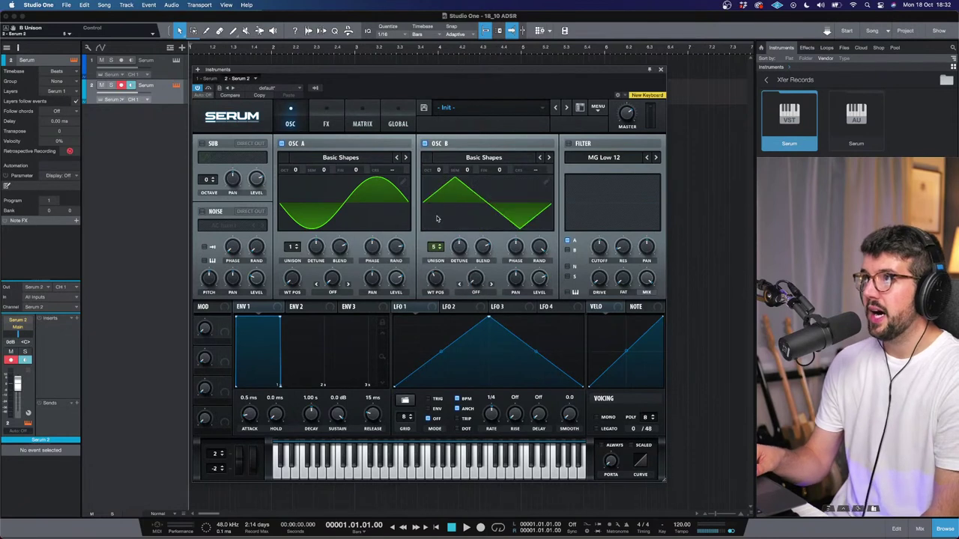
left_click_drag(438, 257, 434, 227)
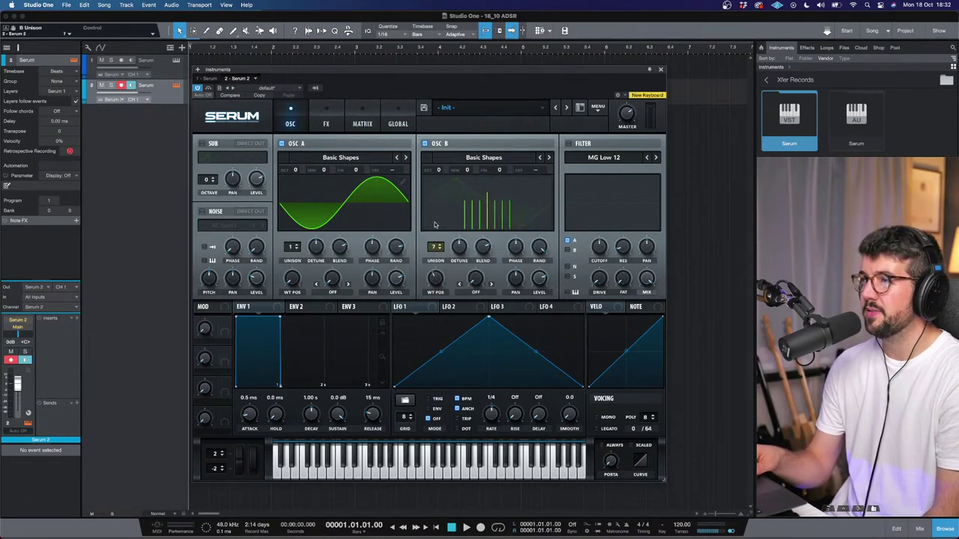
left_click_drag(483, 250, 480, 271)
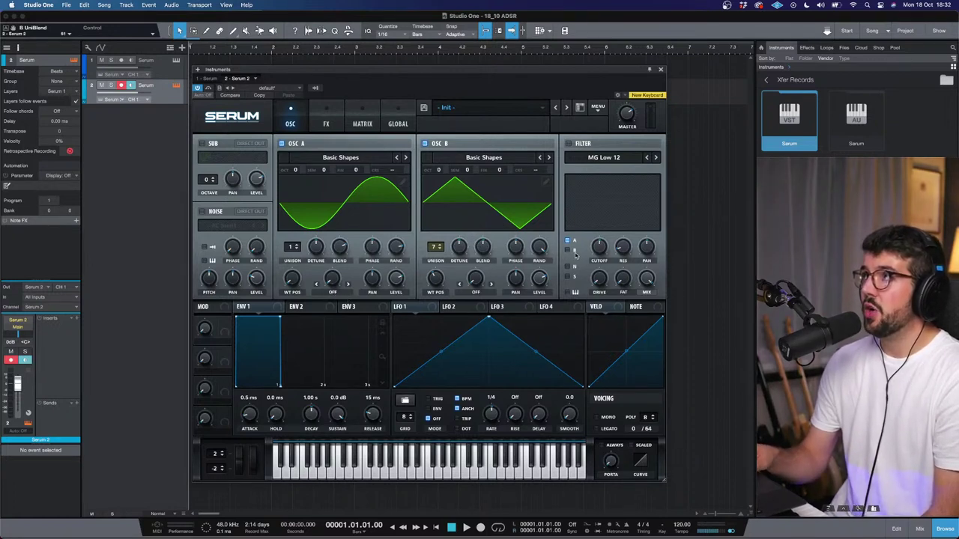
Change the Flume preset's filter type to MG Low 6 in the first Serum instance
left_click(158, 72)
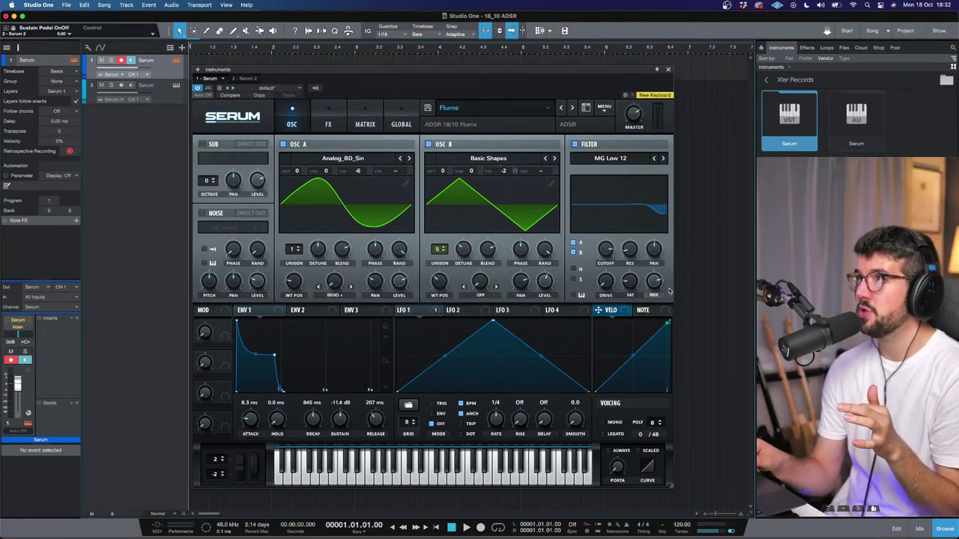
left_click(653, 159)
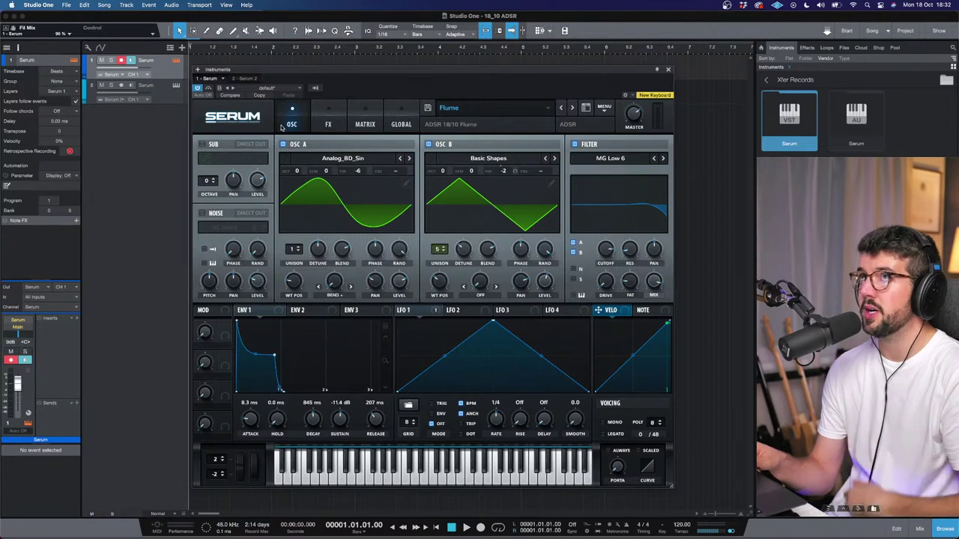
In the second Serum instance, enable an MG Low 6 filter for both oscillators, with mix lowered to about 65% and cutoff raised
left_click(170, 94)
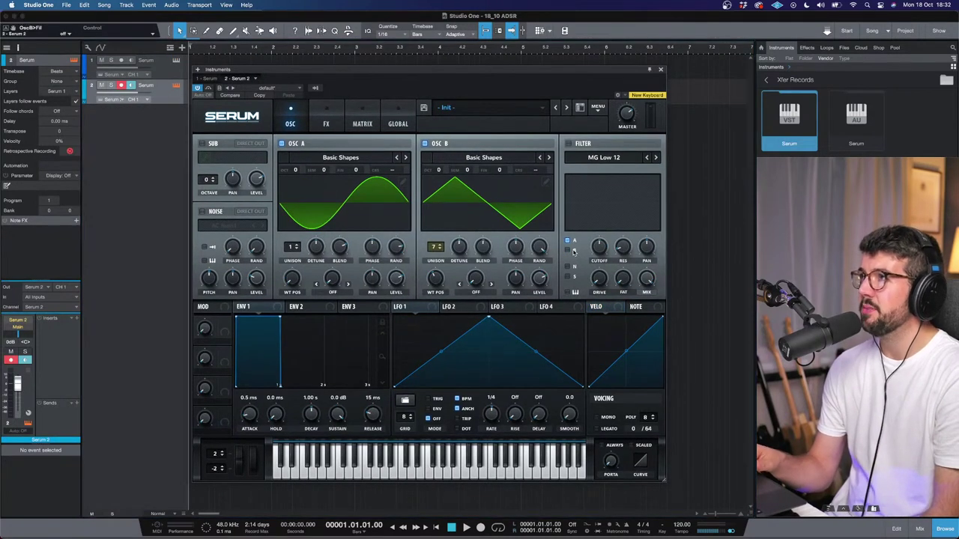
left_click(647, 157)
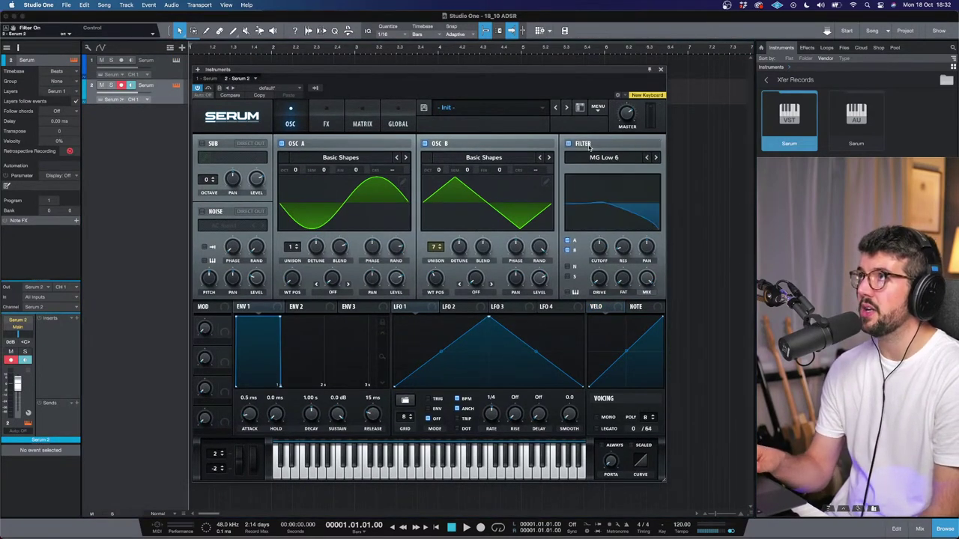
left_click(568, 143)
left_click_drag(651, 280, 648, 292)
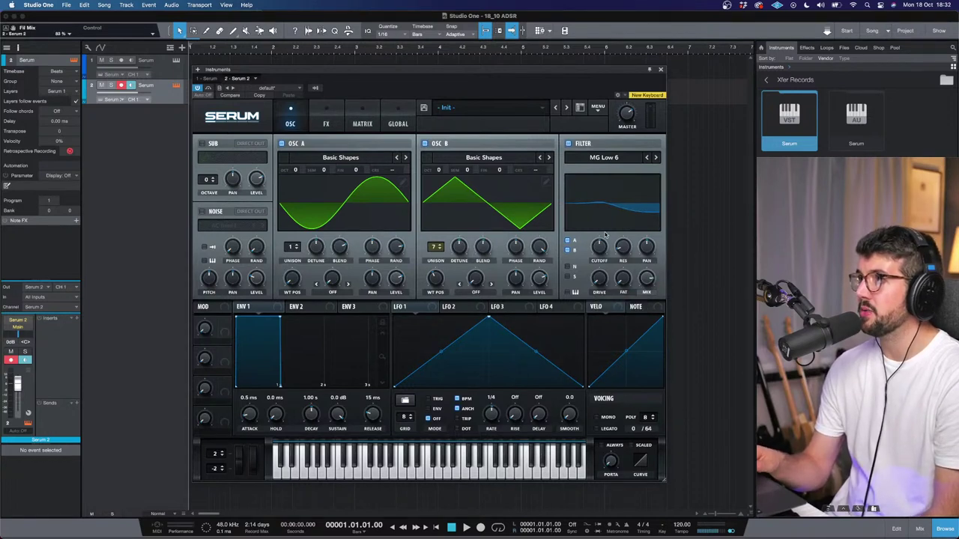
mouse_move(605, 236)
left_mouse_down()
mouse_move(602, 244)
mouse_move(600, 221)
mouse_move(601, 236)
left_mouse_up()
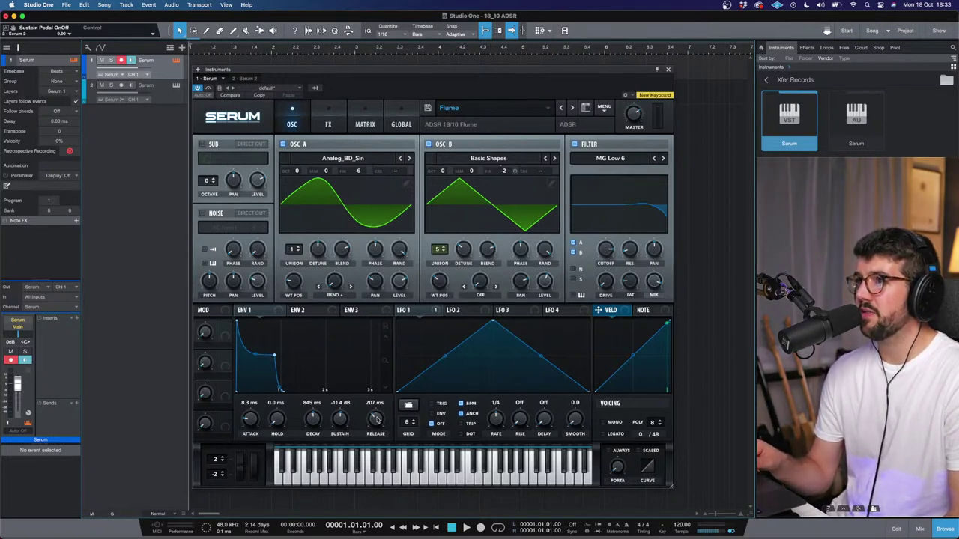
Shape Envelope 1 in the second instance with attack 1.3 ms, decay 827 ms, sustain -5.8 dB and release 168 ms
left_click(178, 95)
left_click_drag(282, 318, 262, 348)
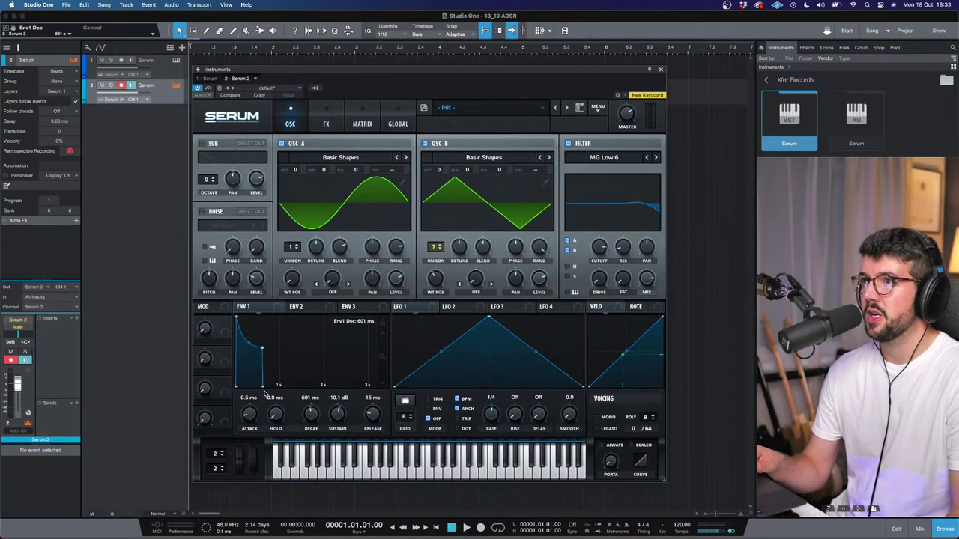
left_click_drag(264, 386, 279, 389)
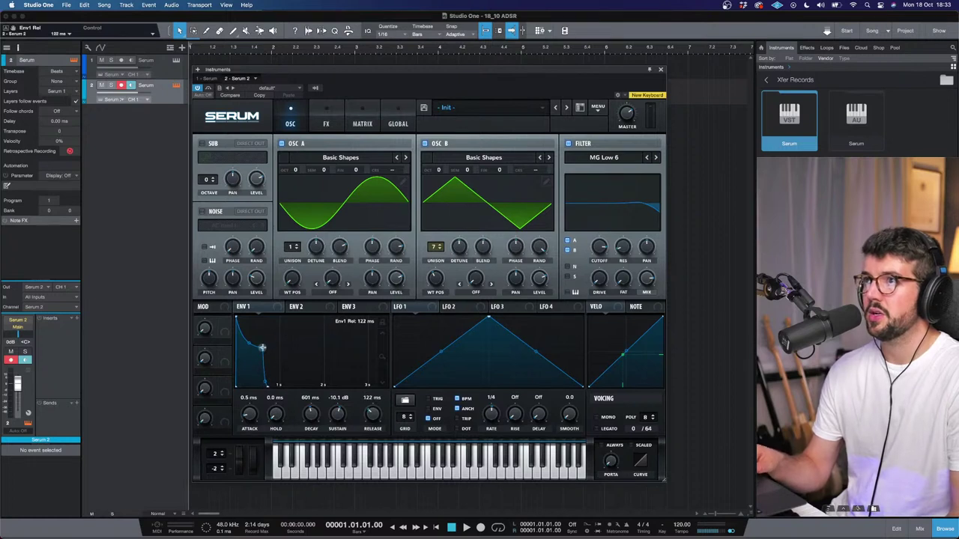
left_click_drag(263, 348, 274, 344)
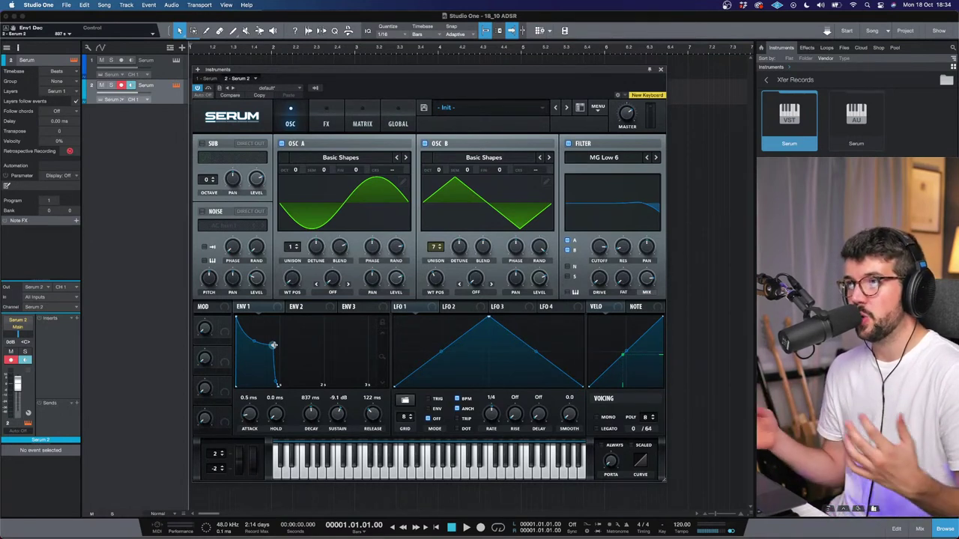
left_click_drag(274, 346, 272, 347)
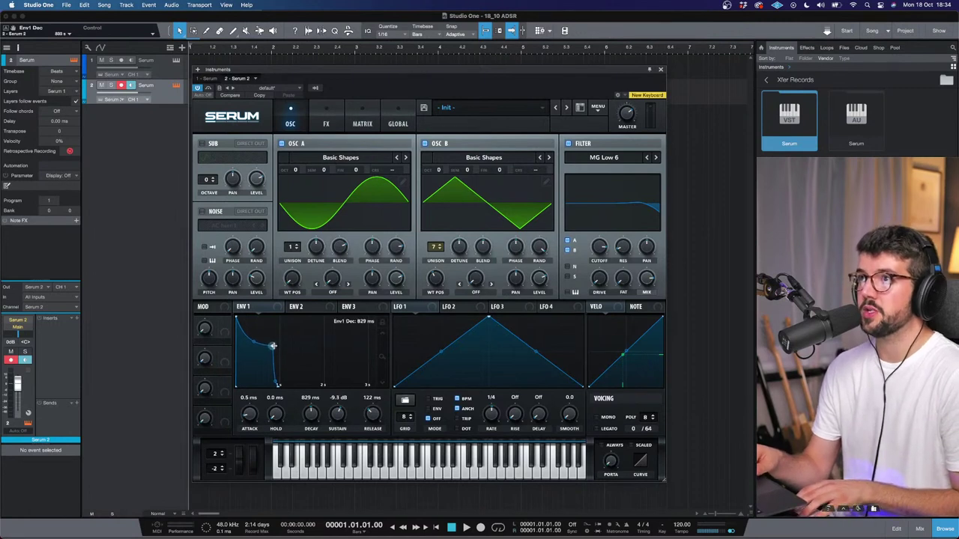
left_click_drag(261, 406, 261, 405)
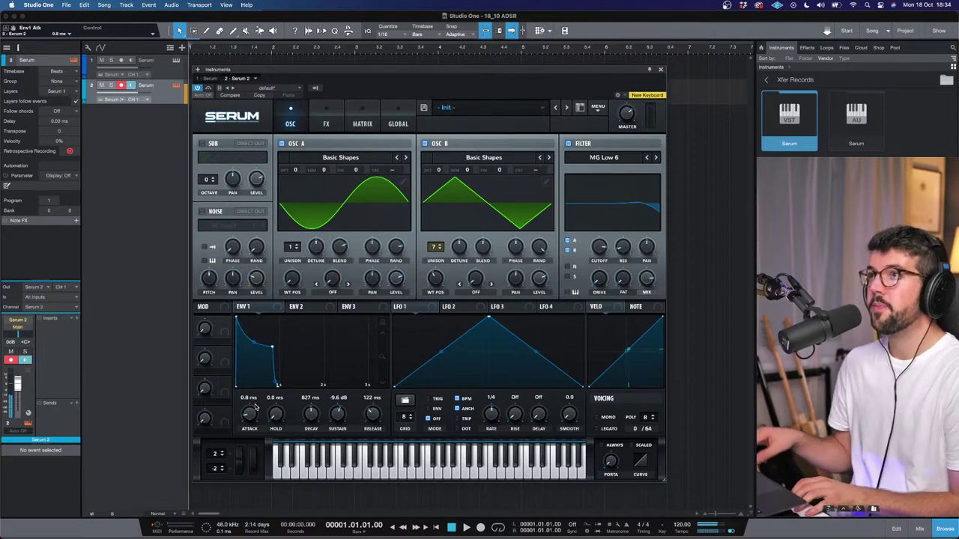
left_click_drag(335, 415, 377, 408)
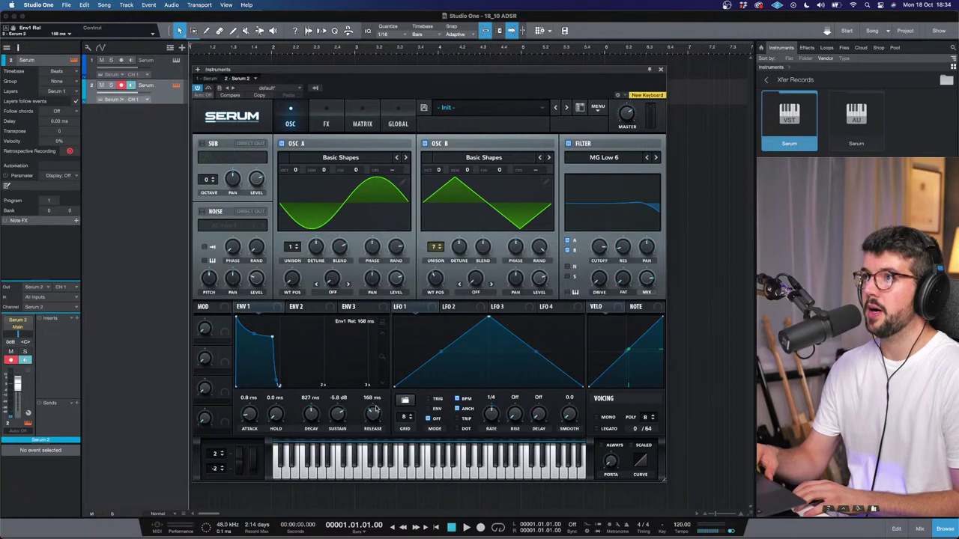
left_click_drag(252, 420, 251, 417)
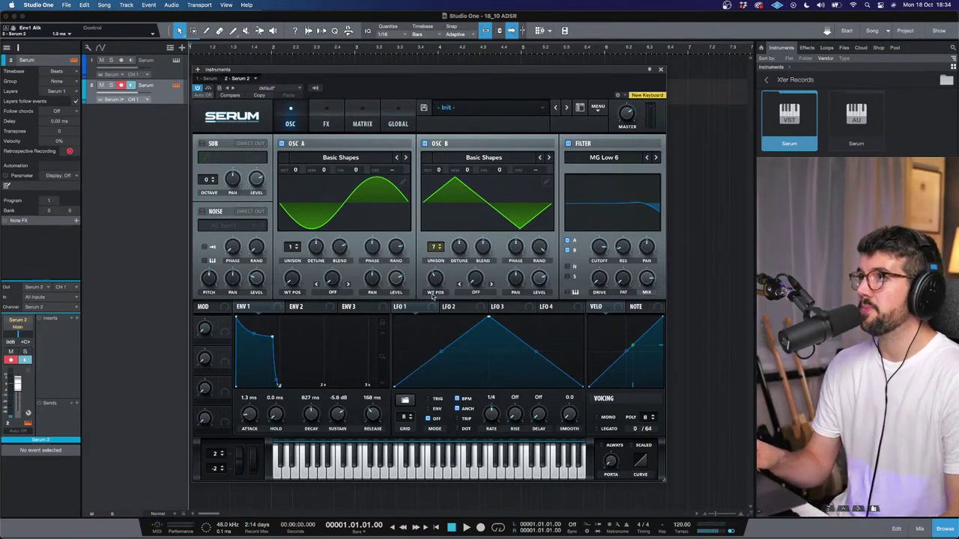
Check the Flume preset's effects, and enable Hyper/Dimension in the second instance with a smaller Dimension size and a higher Dimension mix
left_click(162, 72)
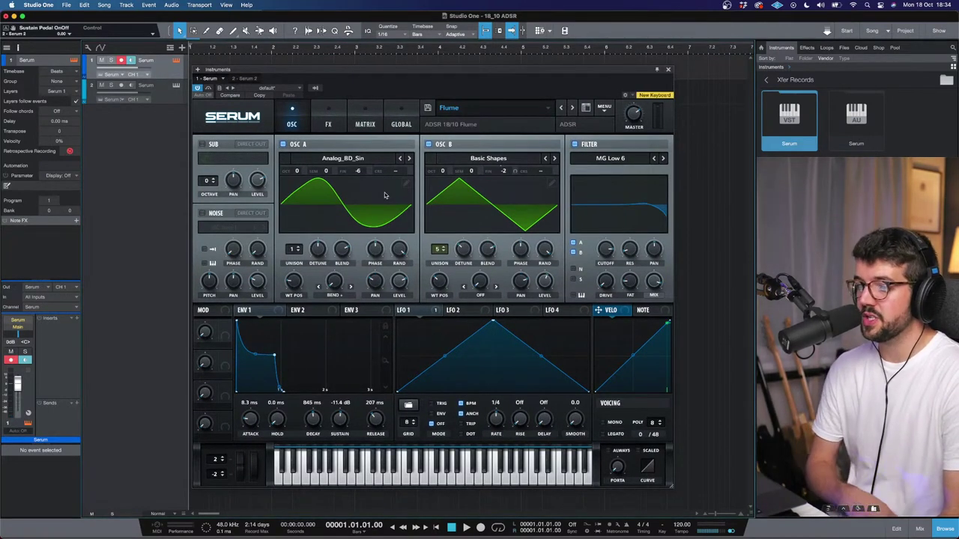
left_click(340, 118)
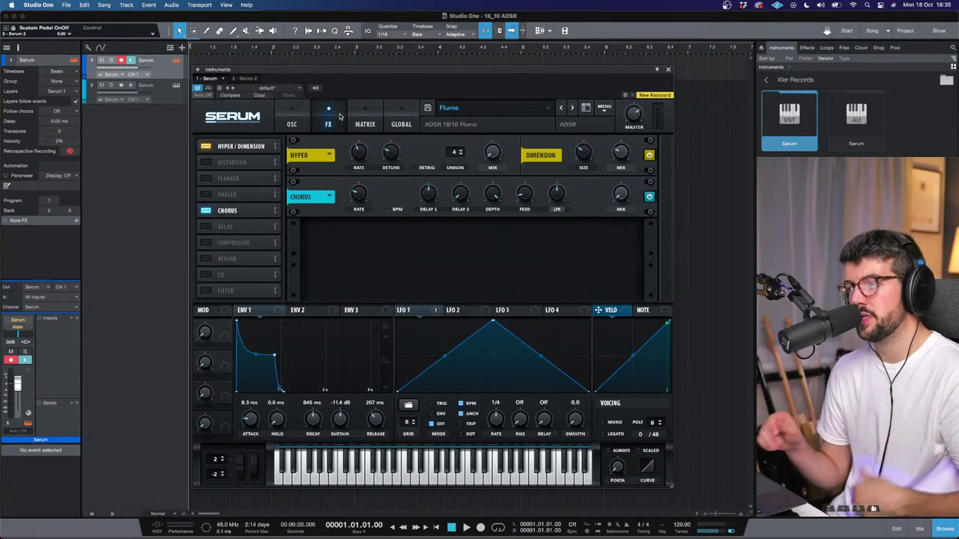
left_click(176, 95)
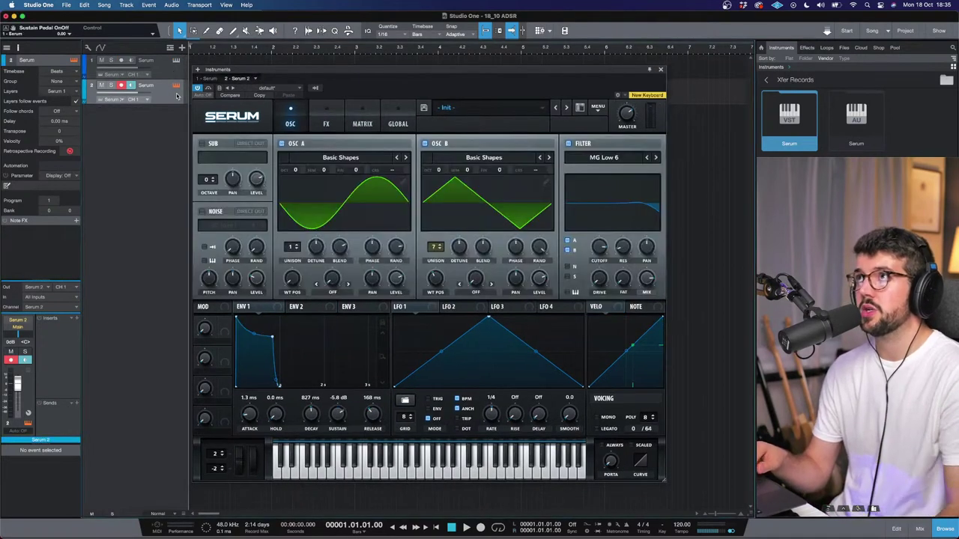
left_click(332, 111)
left_click(211, 148)
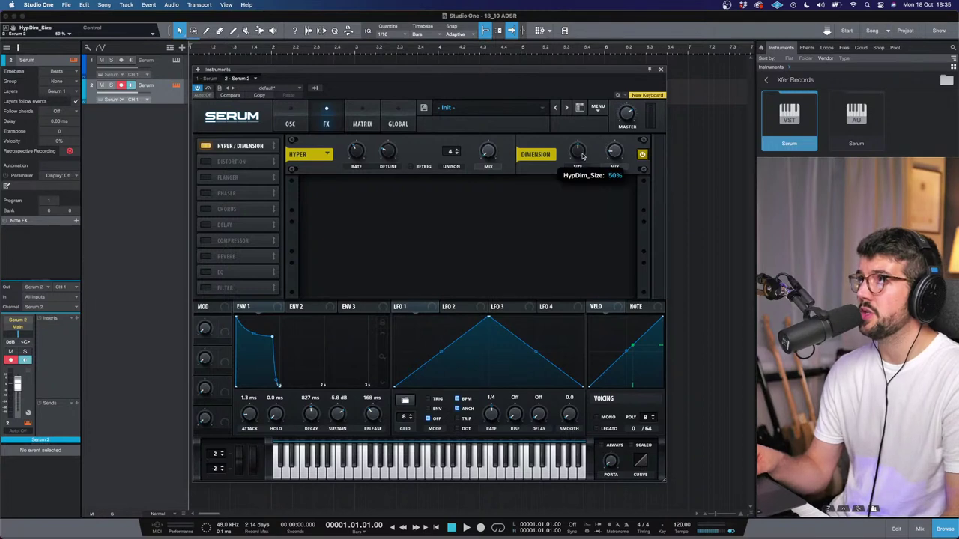
left_click_drag(583, 155, 582, 167)
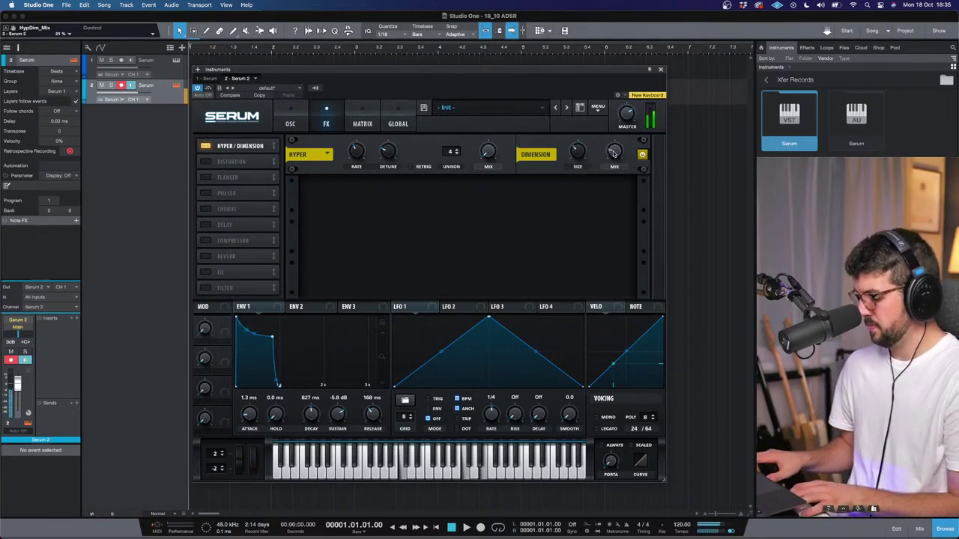
left_click_drag(615, 154, 611, 112)
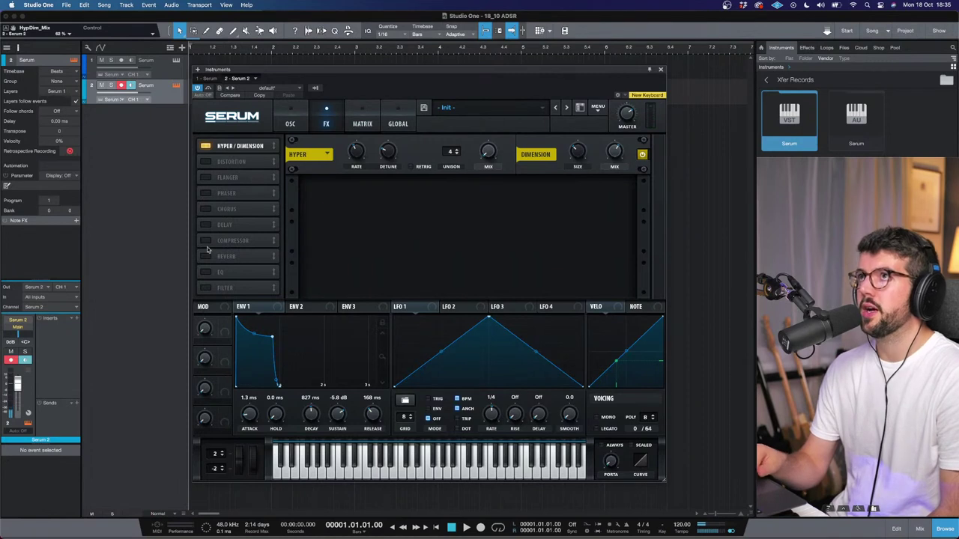
Add a Chorus effect with a slower rate and its mix lowered to 14%
left_click(210, 210)
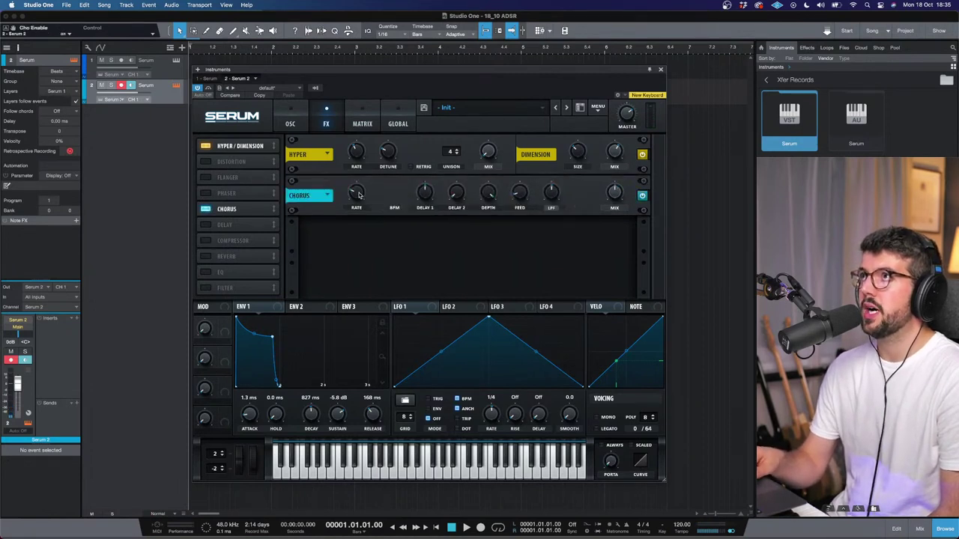
left_click_drag(359, 194, 359, 204)
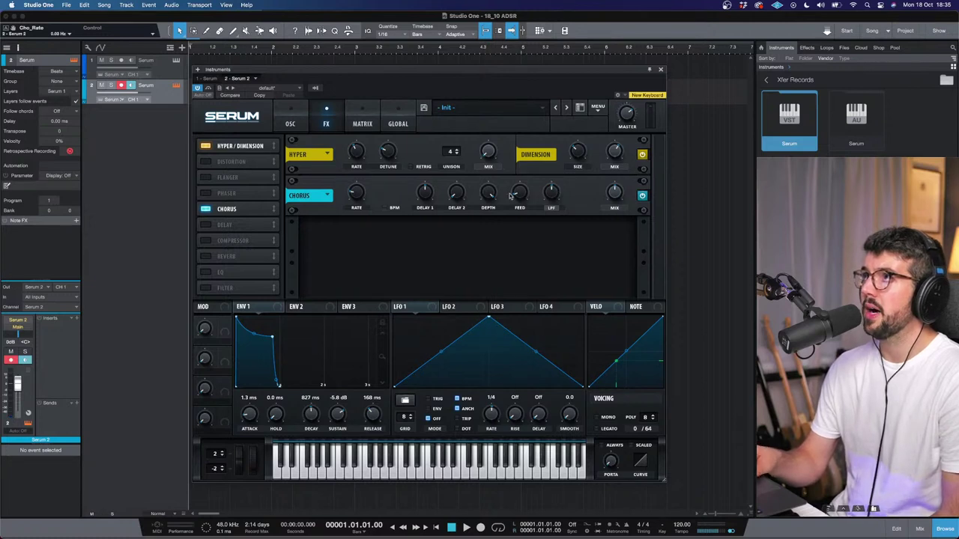
left_click_drag(608, 201, 600, 225)
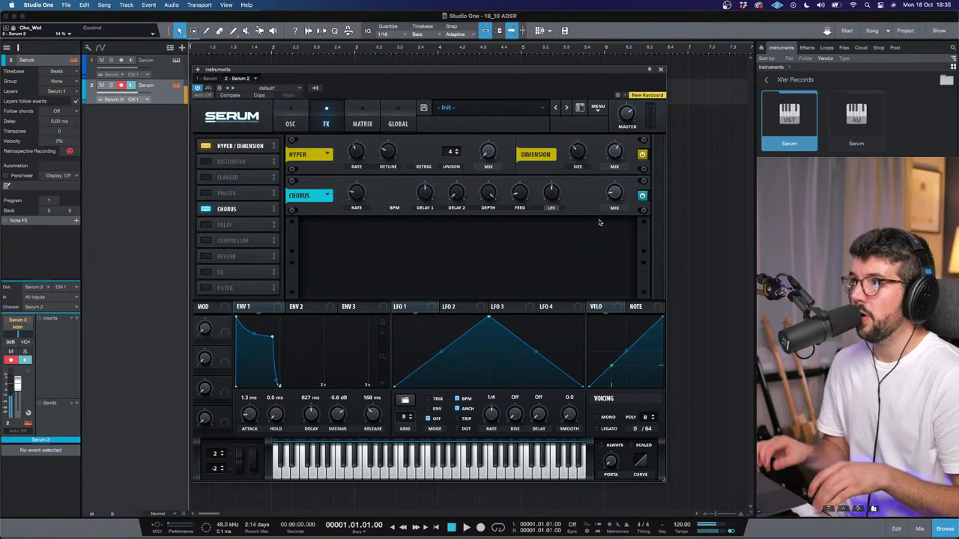
Modulate Oscillator B's fine pitch with LFO 1, reducing the modulation amount to 12 and keeping the LFO rate at 1/4
left_click(280, 120)
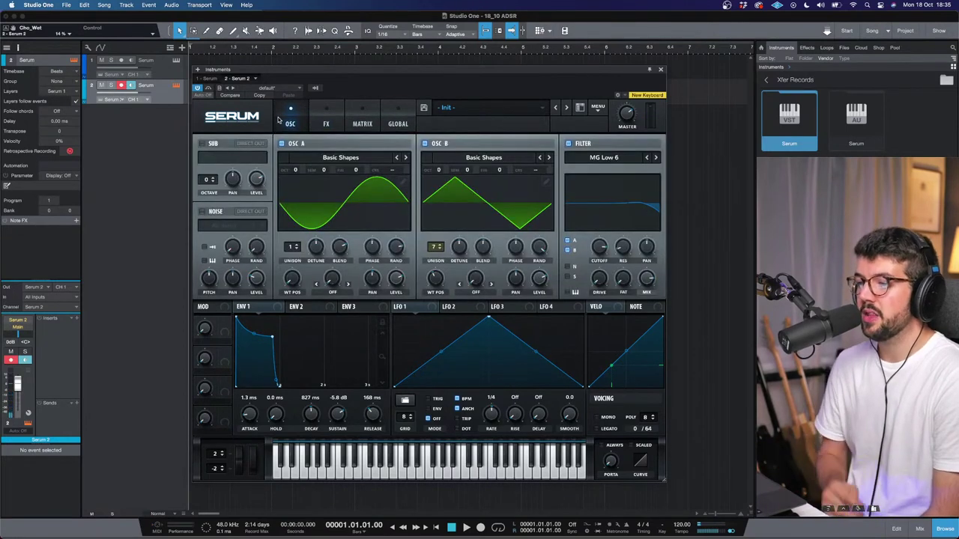
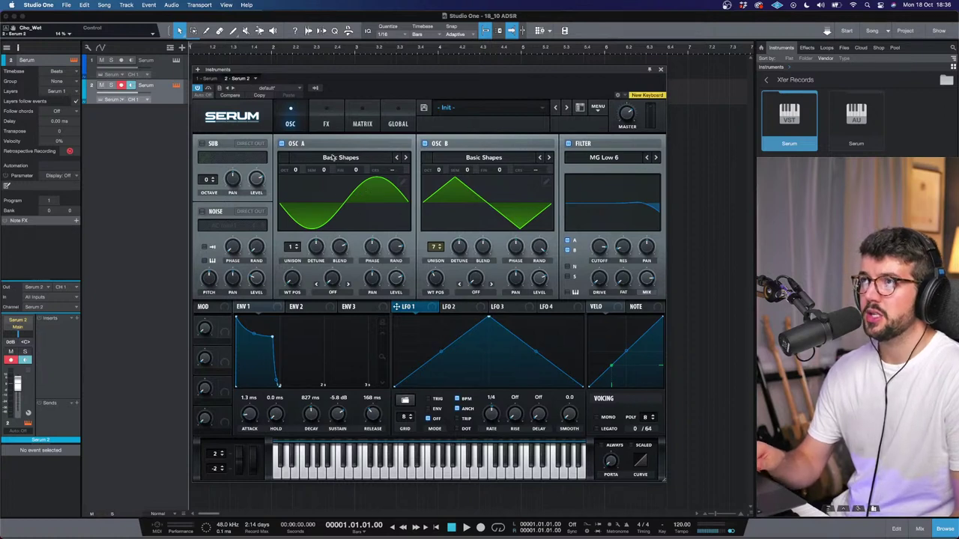
left_click_drag(436, 308, 502, 170)
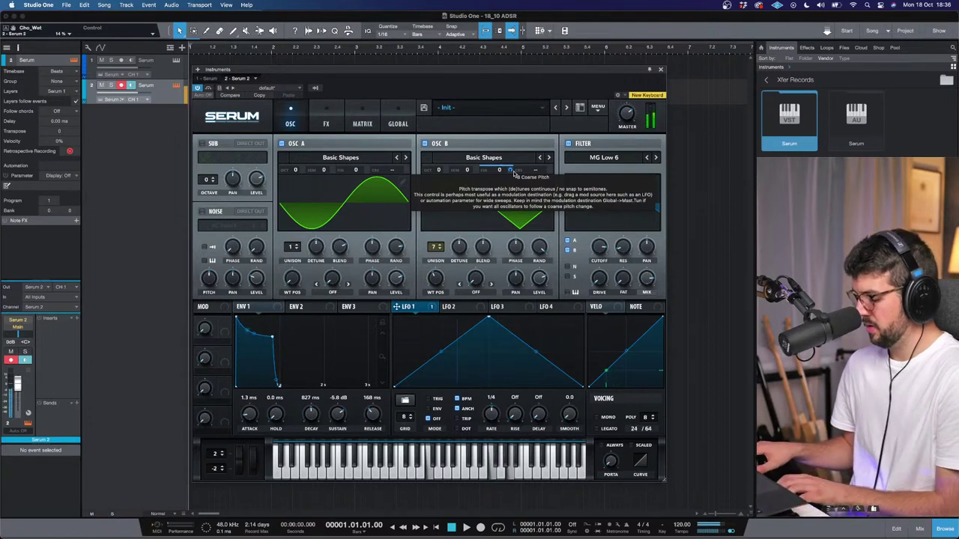
left_click_drag(513, 174, 507, 232)
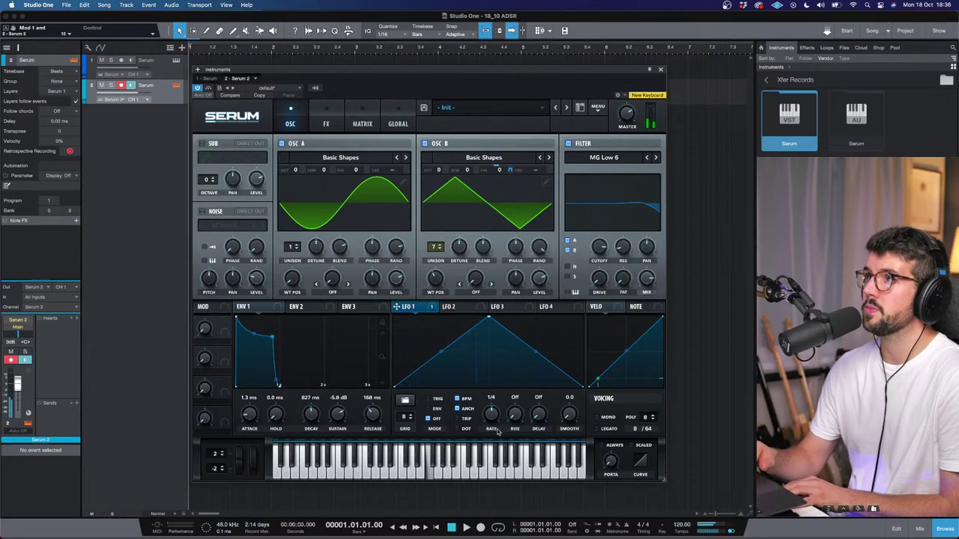
mouse_move(492, 418)
left_mouse_down()
mouse_move(496, 404)
mouse_move(494, 415)
left_mouse_up()
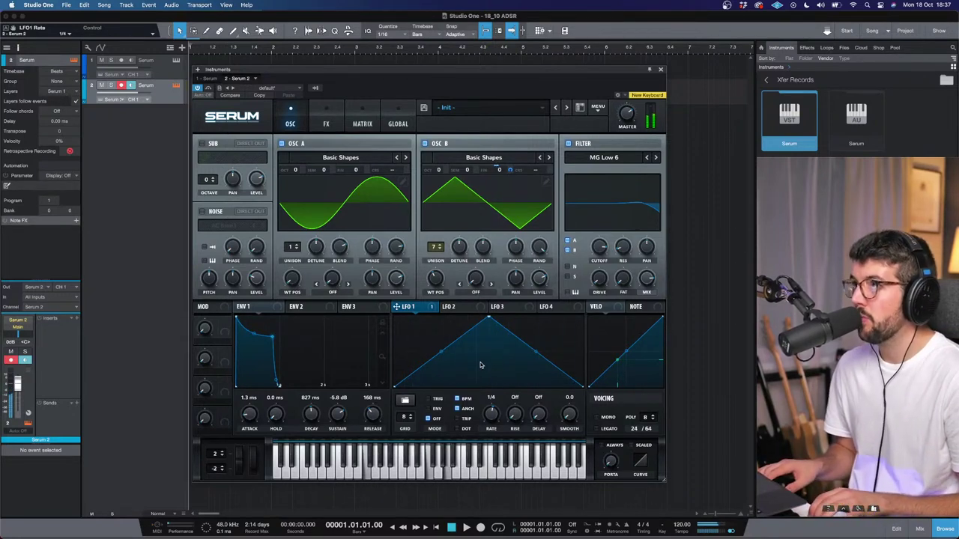
Adjust the second instance's filter cutoff and filter mix, and reduce Oscillator A's random phase to 15%
left_click_drag(599, 250, 601, 256)
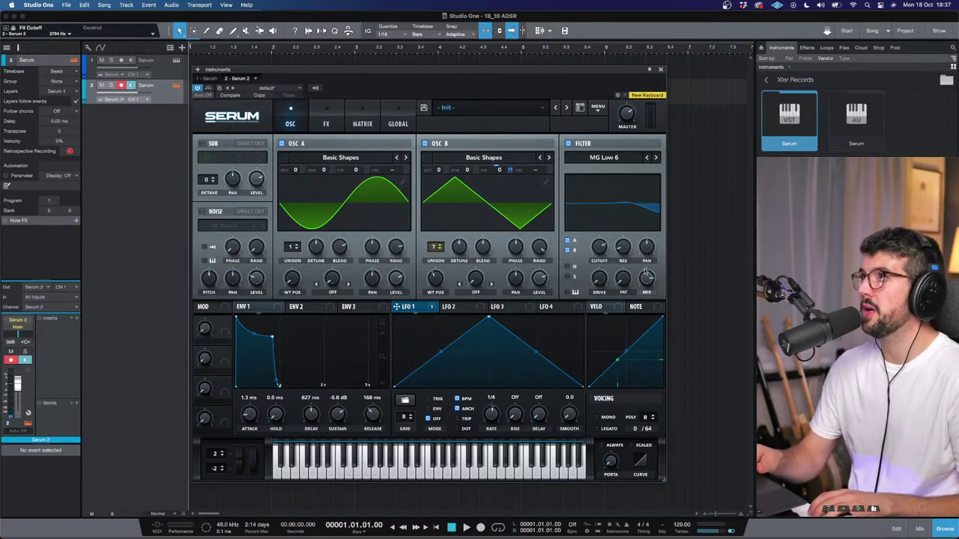
left_click_drag(648, 276, 649, 267)
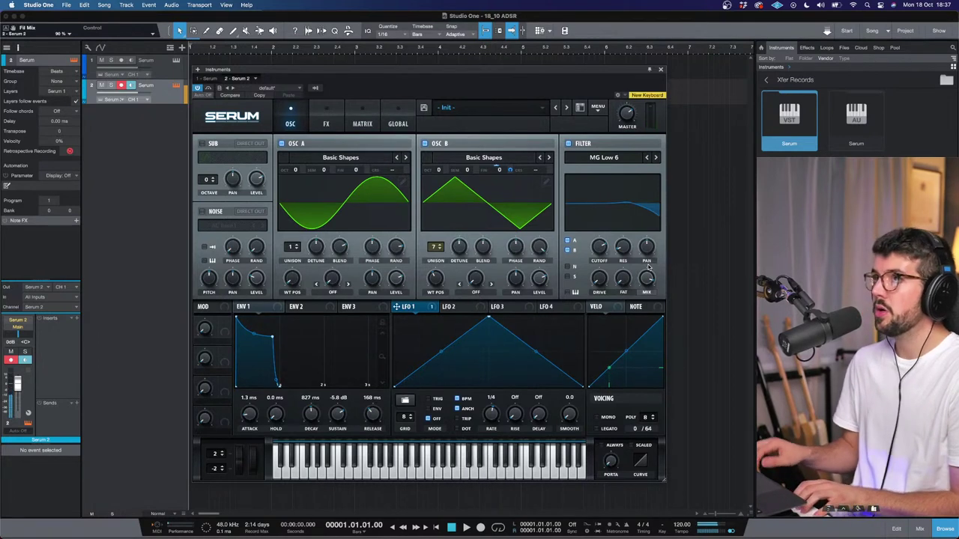
left_click_drag(398, 246, 382, 294)
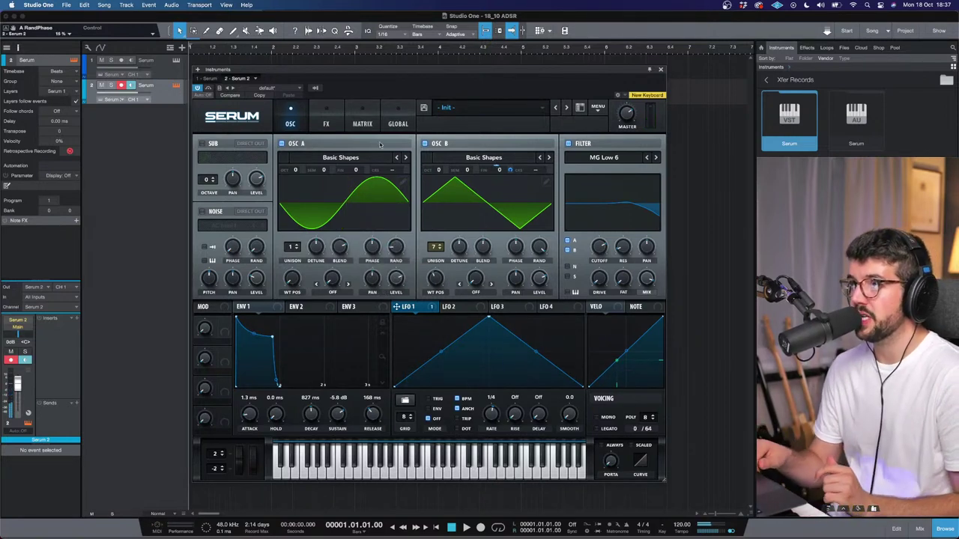
Add a Hall reverb with a smaller size, a raised low cut and its mix lowered to 7%
left_click(327, 125)
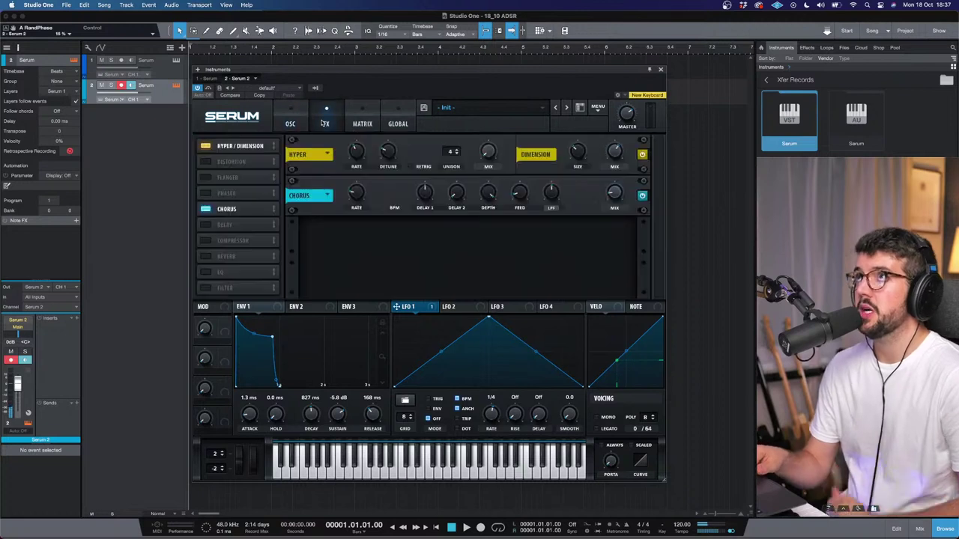
left_click(207, 256)
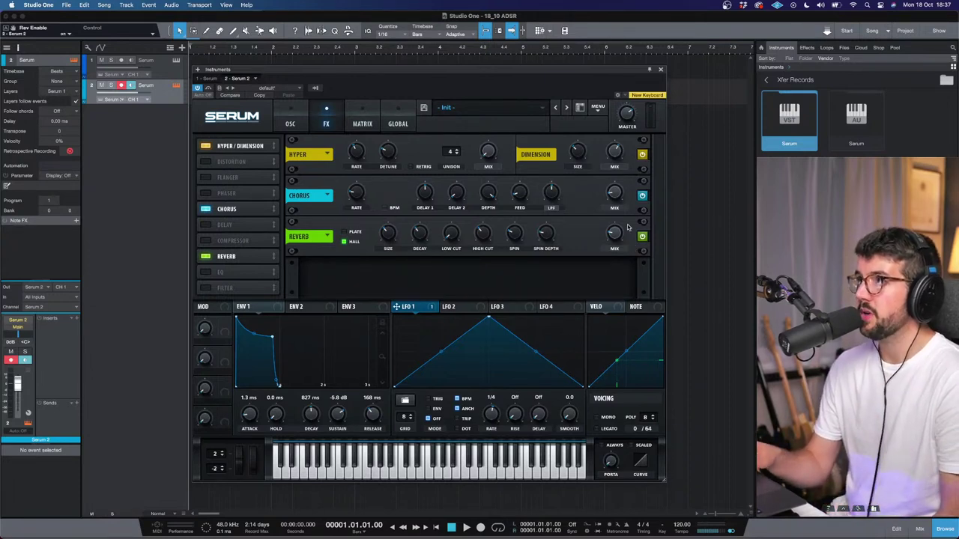
mouse_move(625, 229)
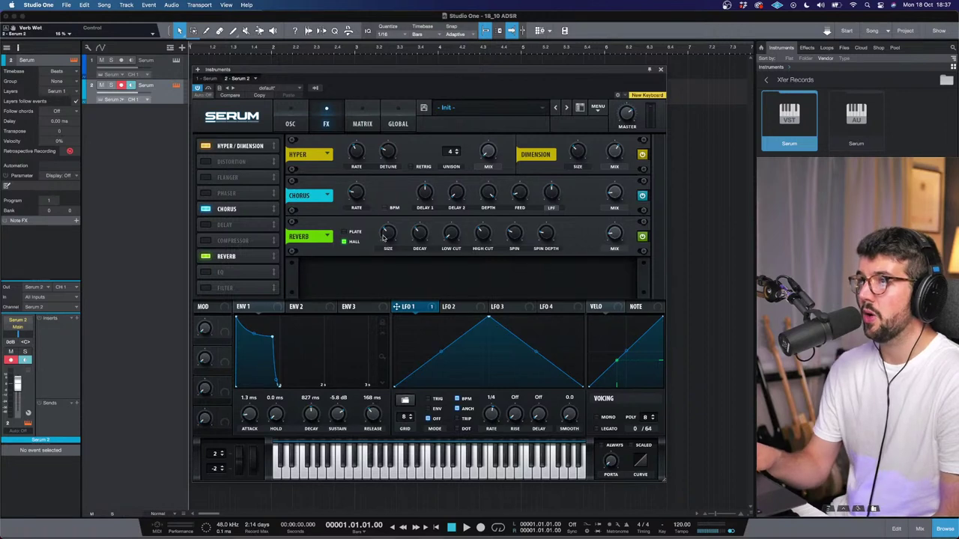
mouse_move(386, 238)
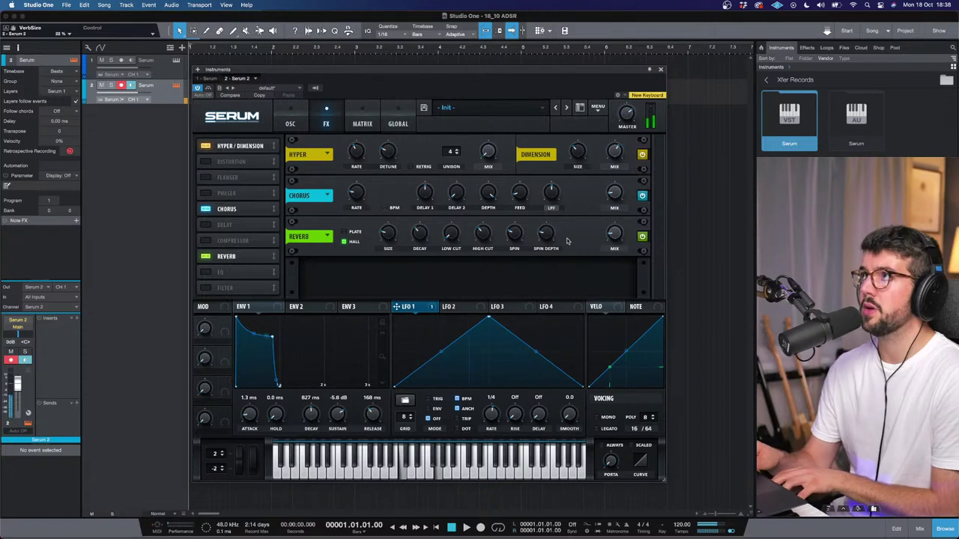
mouse_move(453, 238)
left_mouse_down()
mouse_move(457, 209)
mouse_move(454, 223)
left_mouse_up()
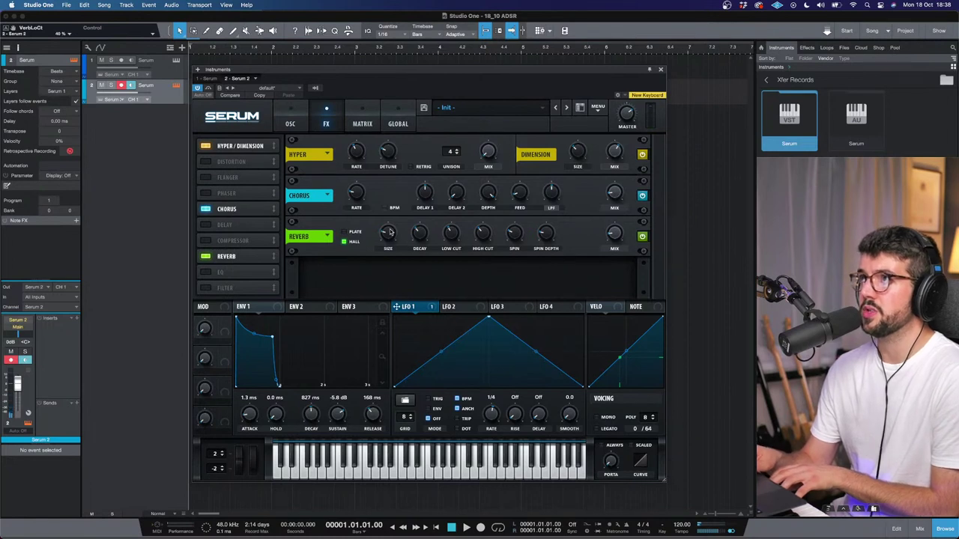
mouse_move(611, 240)
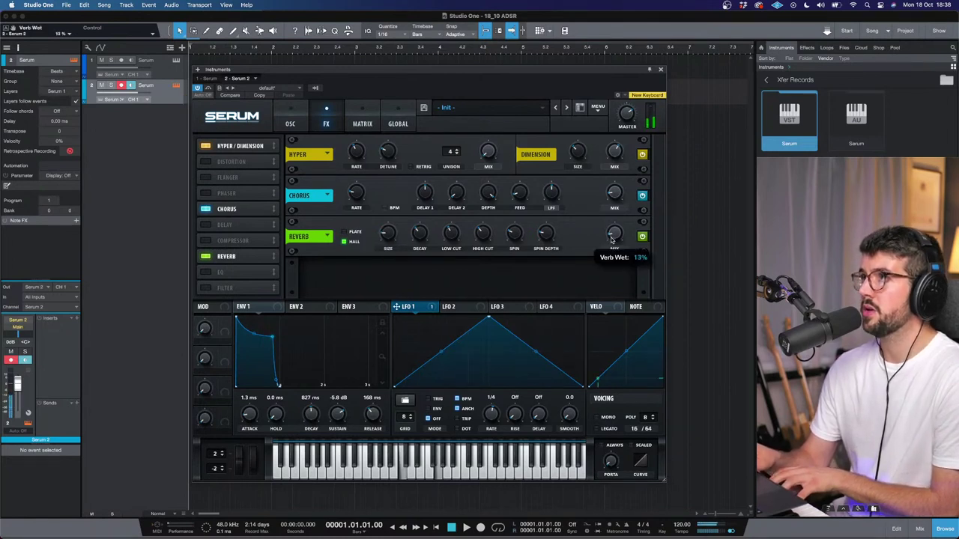
scroll(611, 240, "down", 5)
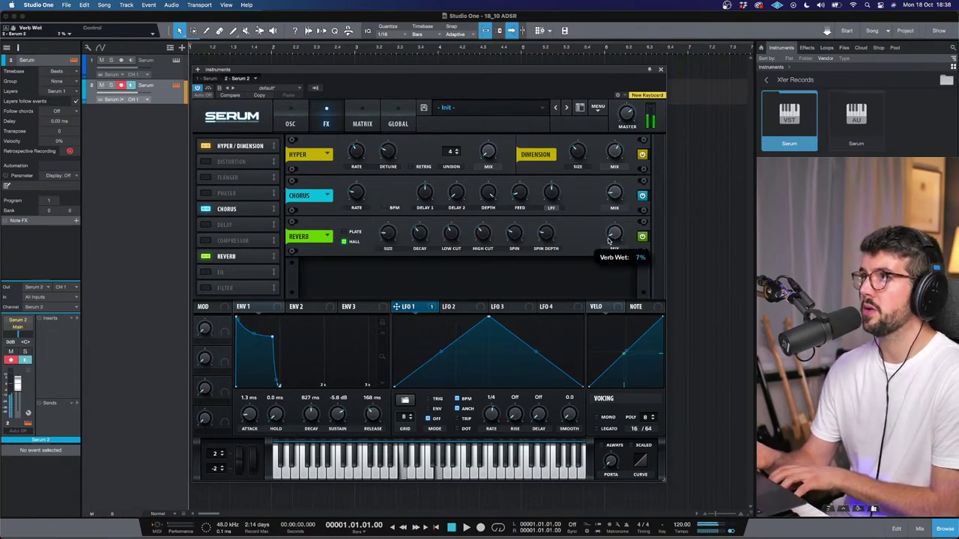
mouse_move(388, 240)
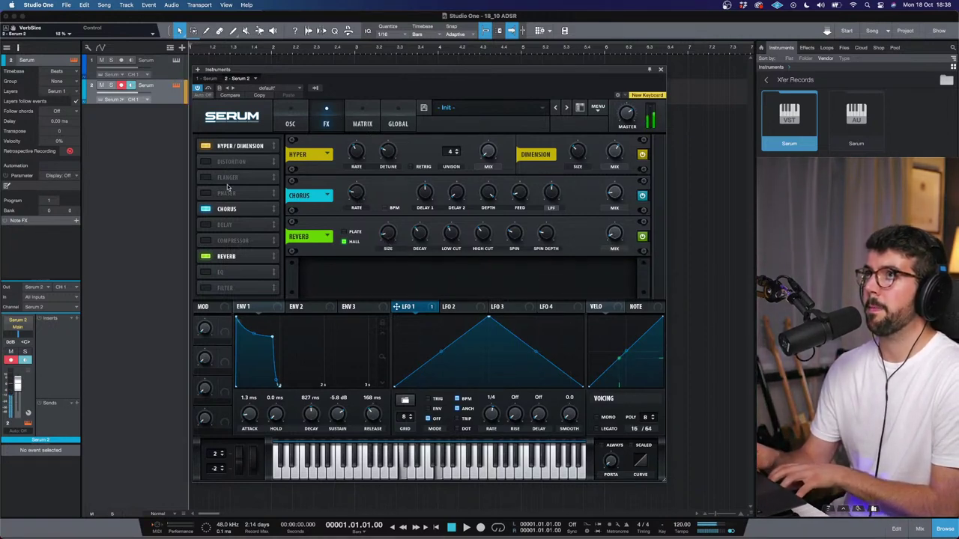
Add an EQ with its low band switched to a low-cut shape, and set the master volume to 73%
left_click(206, 272)
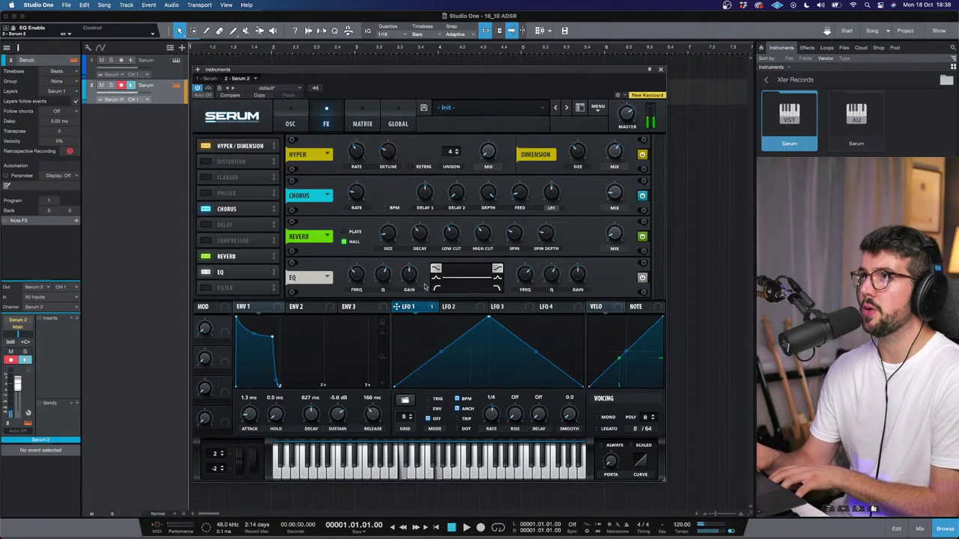
mouse_move(382, 274)
left_mouse_down()
mouse_move(383, 287)
mouse_move(365, 276)
left_mouse_up()
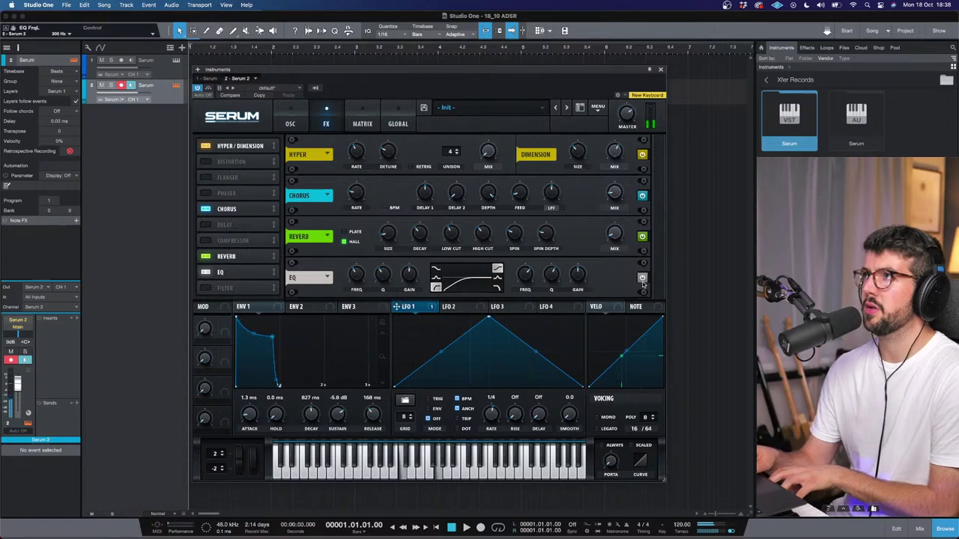
mouse_move(628, 118)
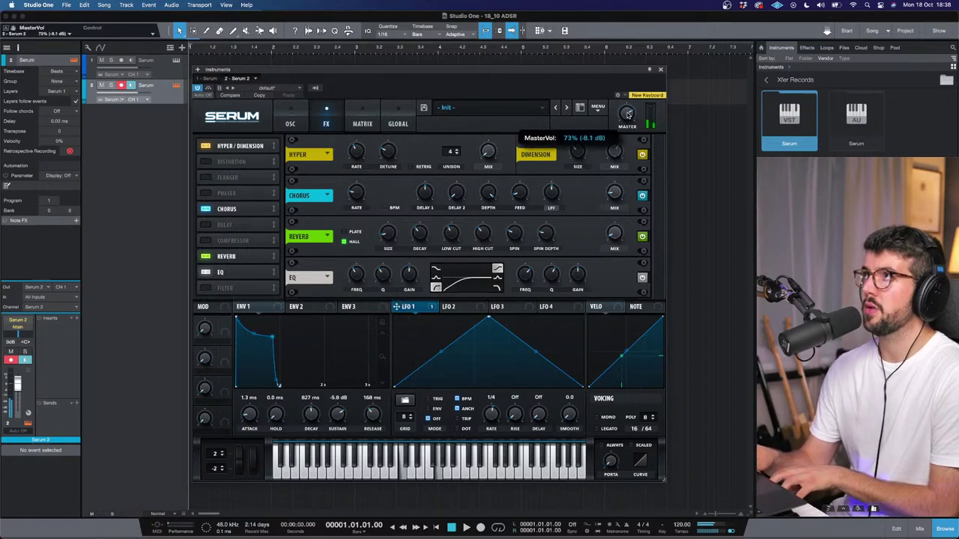
Reshape Envelope 1 with attack 62 ms, decay 872 ms, sustain -9.0 dB and release 450 ms
left_click(290, 119)
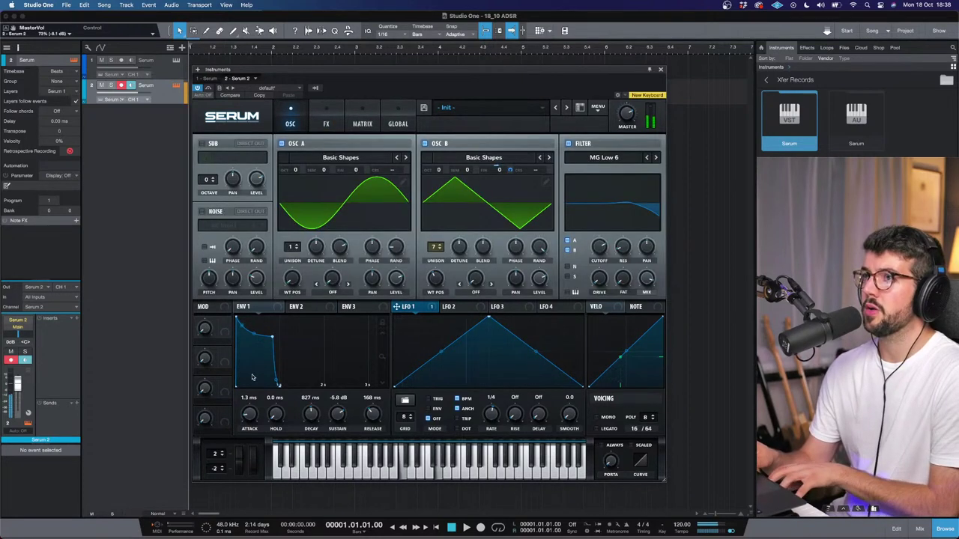
left_click_drag(249, 413, 247, 403)
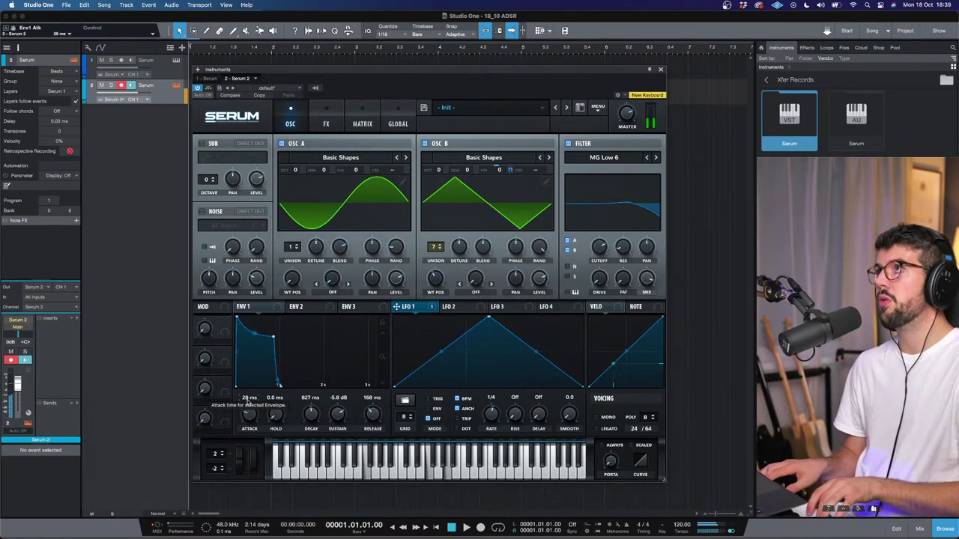
left_click_drag(250, 413, 249, 393)
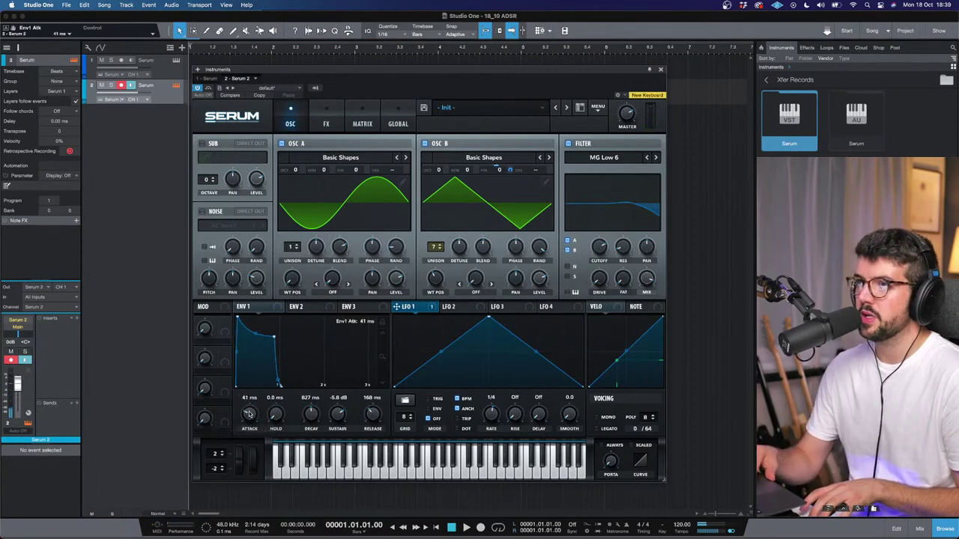
left_click_drag(374, 418, 376, 412)
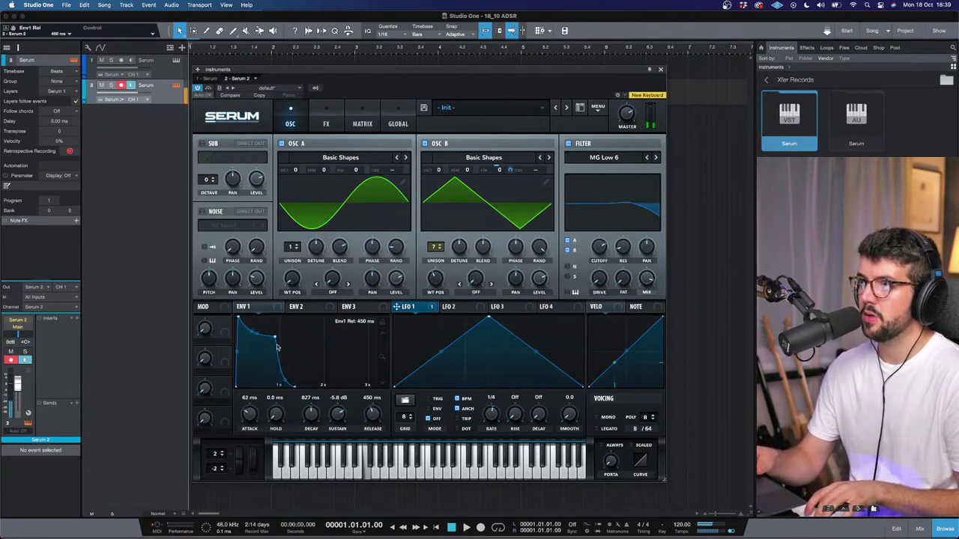
left_click_drag(275, 338, 276, 345)
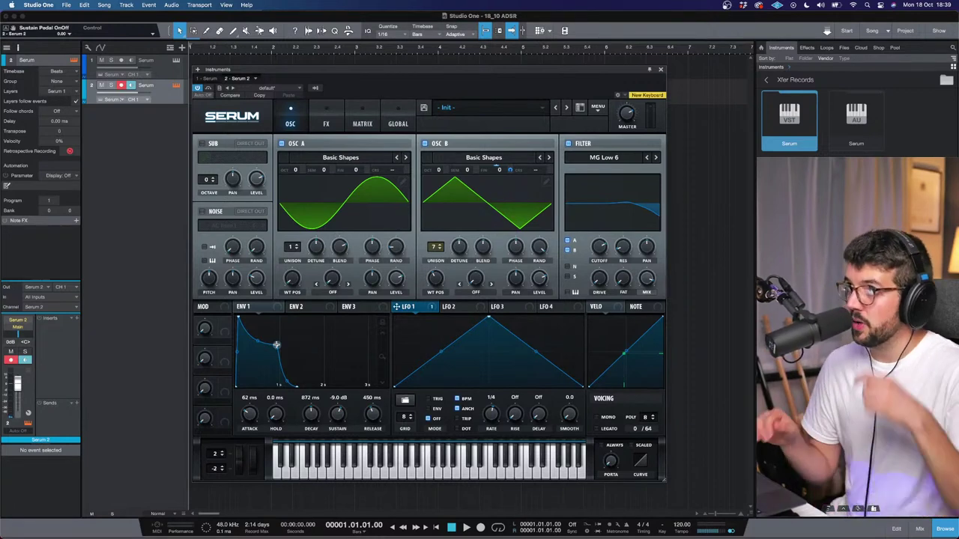
Reset the second Serum instance to the init preset, and switch to the first instance holding the Flume preset
left_click(595, 112)
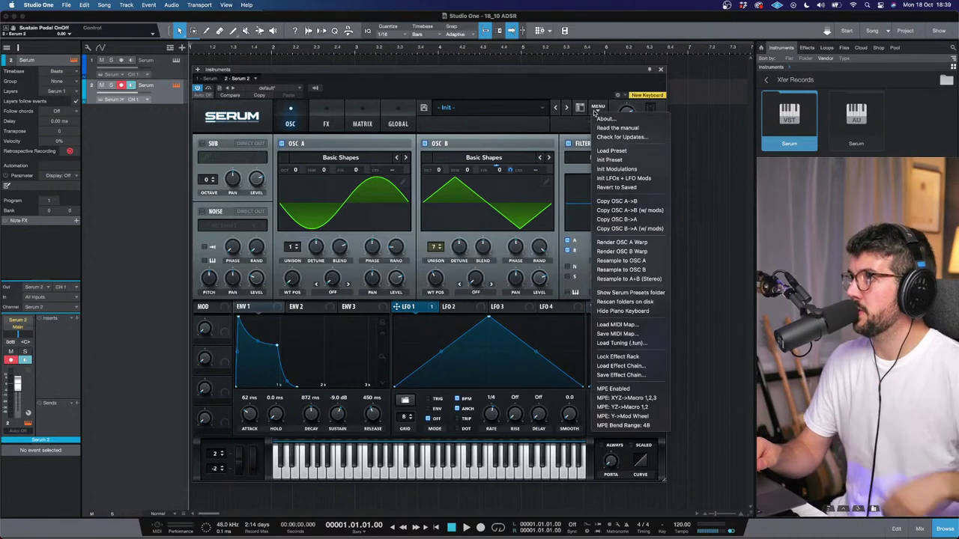
left_click(631, 160)
left_click(176, 73)
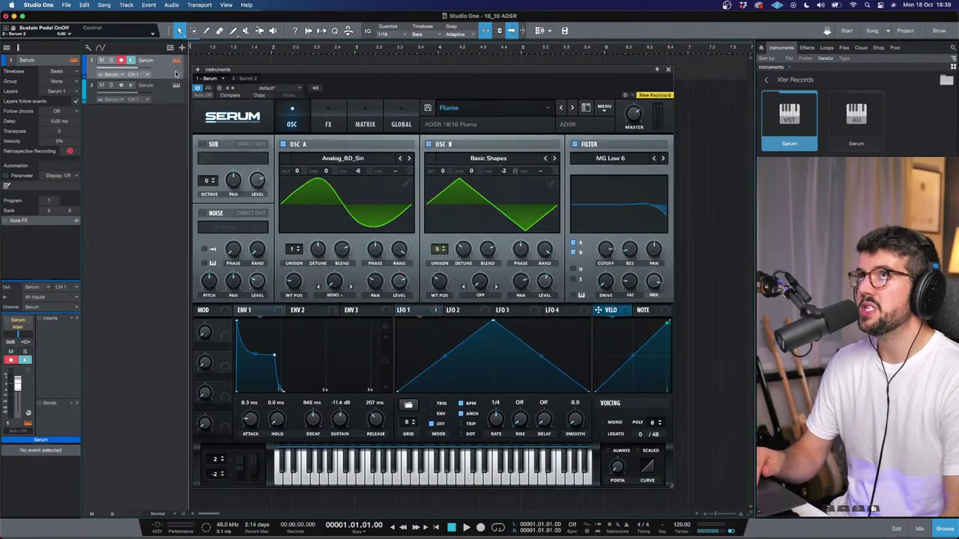
left_click_drag(599, 73, 612, 74)
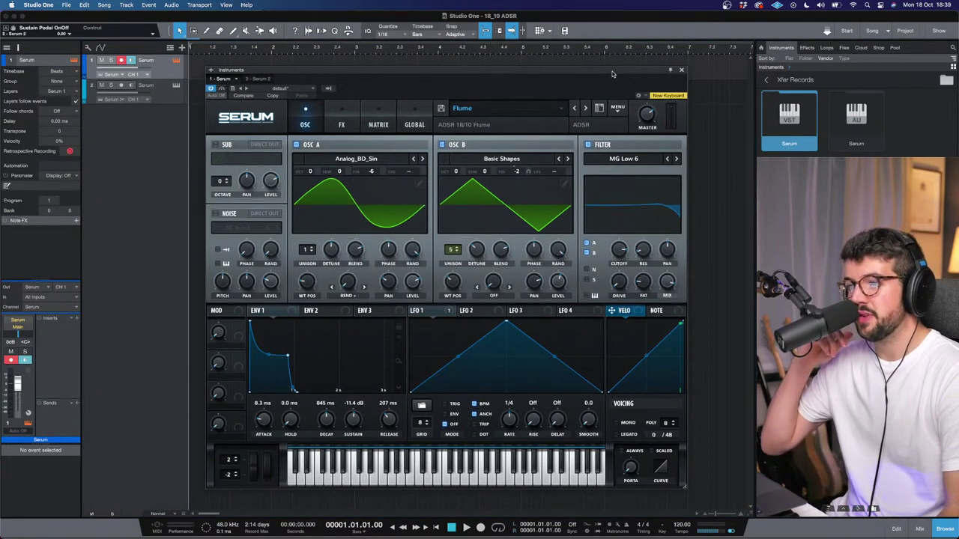
Load Stay.fxp from the 18/10 Livestream presets folder on the Desktop into the first Serum instance
left_click(619, 113)
left_click(633, 152)
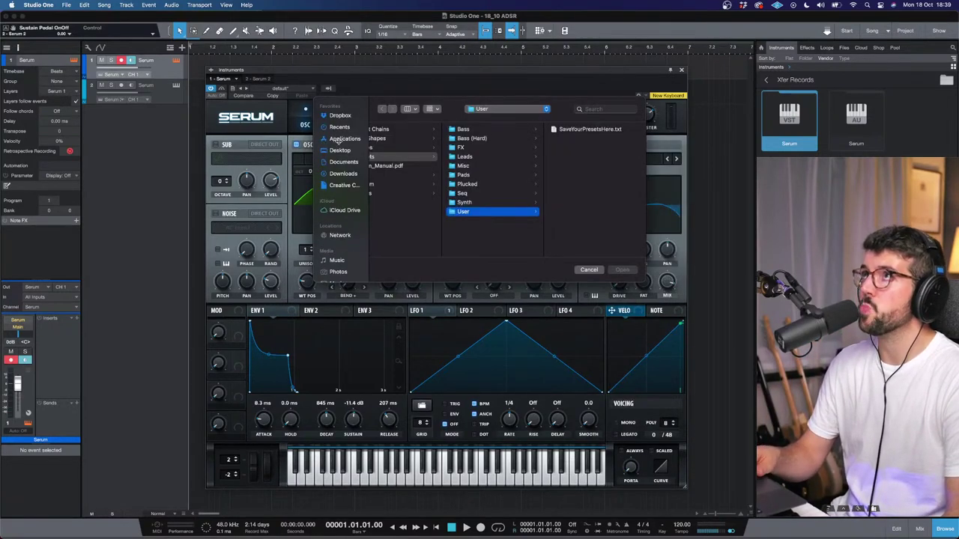
left_click(339, 150)
left_click(449, 140)
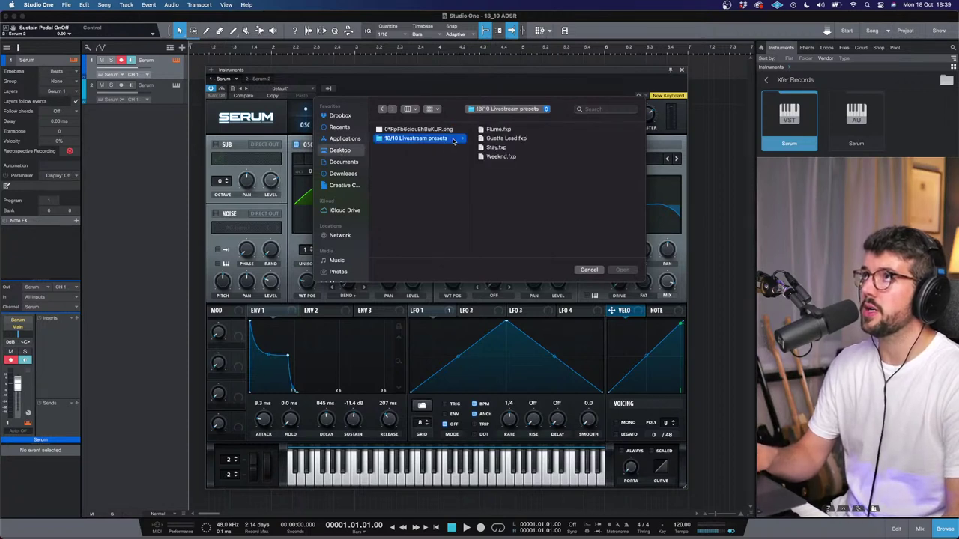
left_click(507, 139)
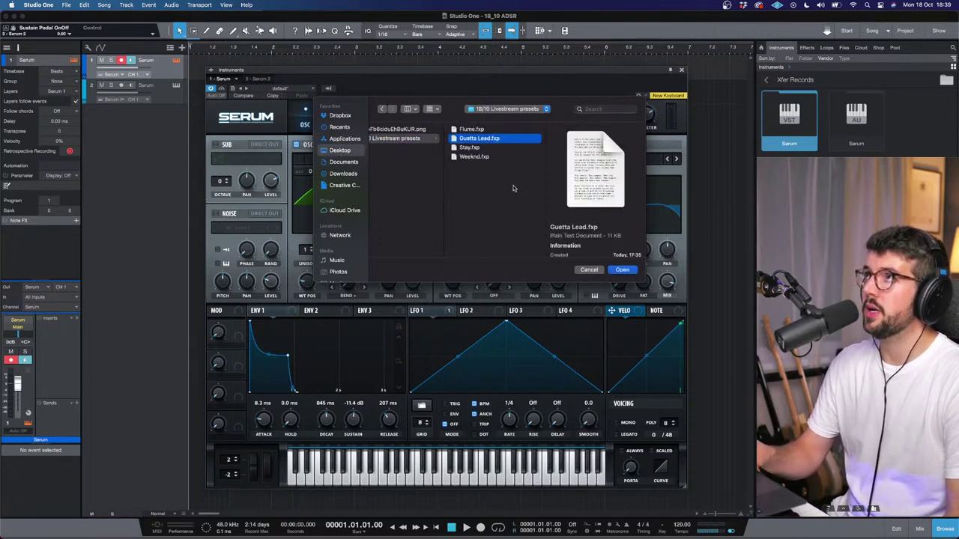
left_click(470, 148)
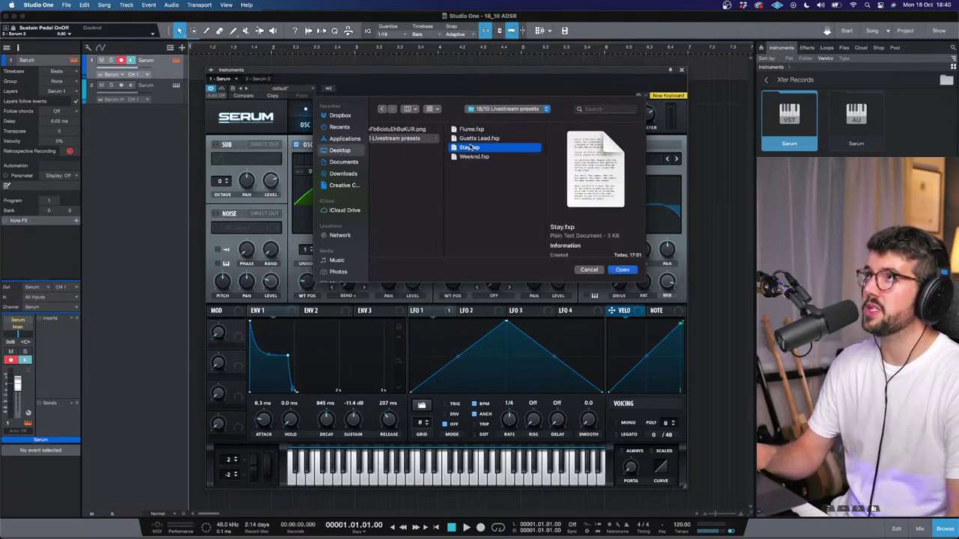
left_click(623, 270)
left_click(591, 278)
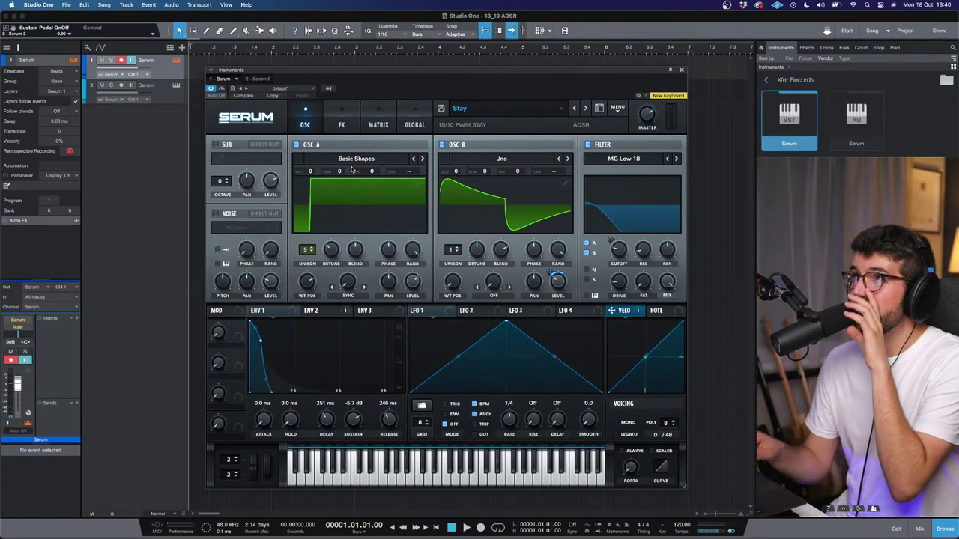
Turn off Oscillator B in the Stay preset, and check Oscillator A's wavetable in the 3D view before returning to 2D
left_click(442, 145)
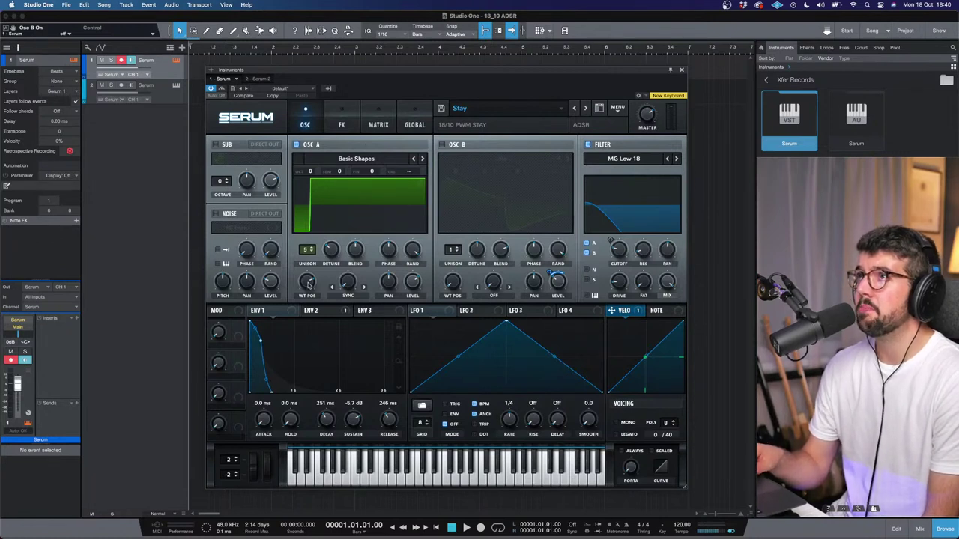
left_click(365, 225)
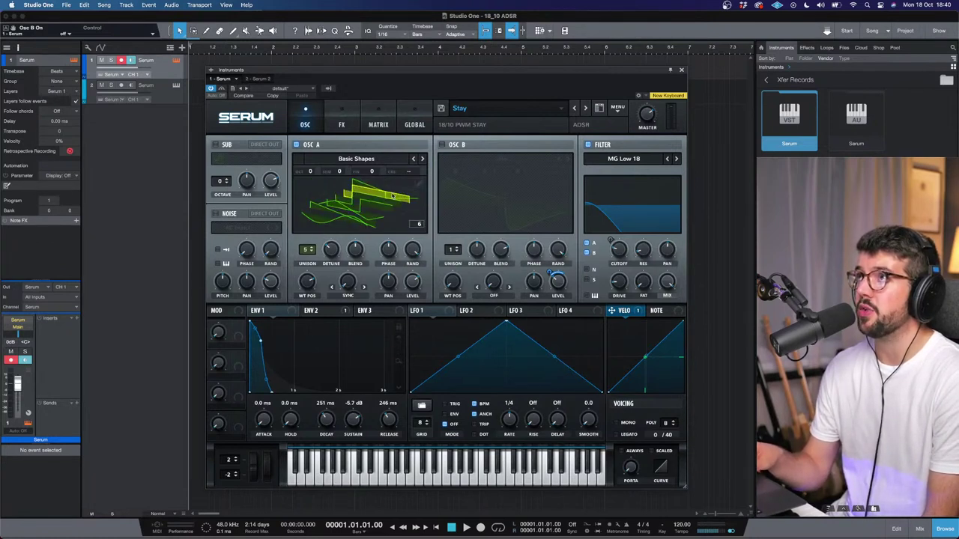
left_click(394, 221)
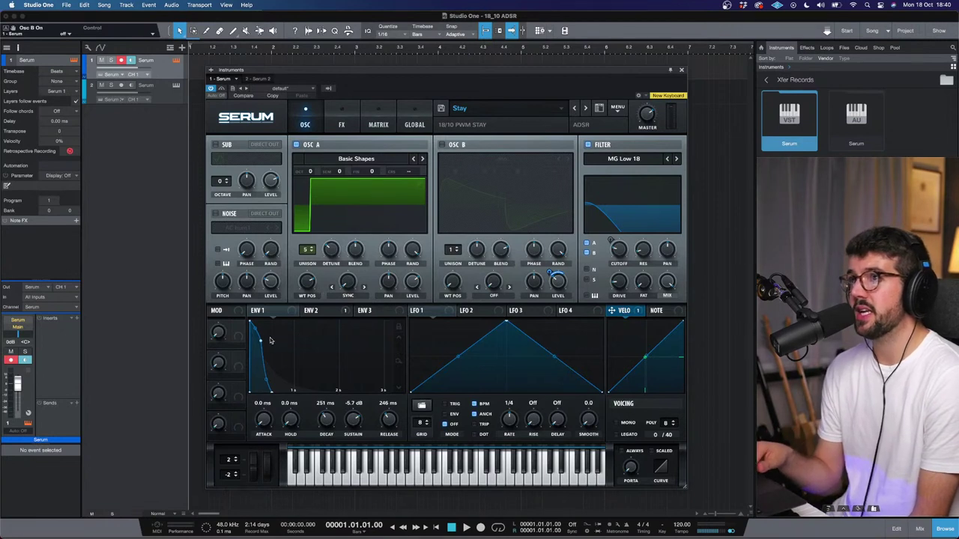
Examine Envelope 2's modulation of the filter cutoff, and compare the sound with the filter bypassed and enabled
left_click(319, 311)
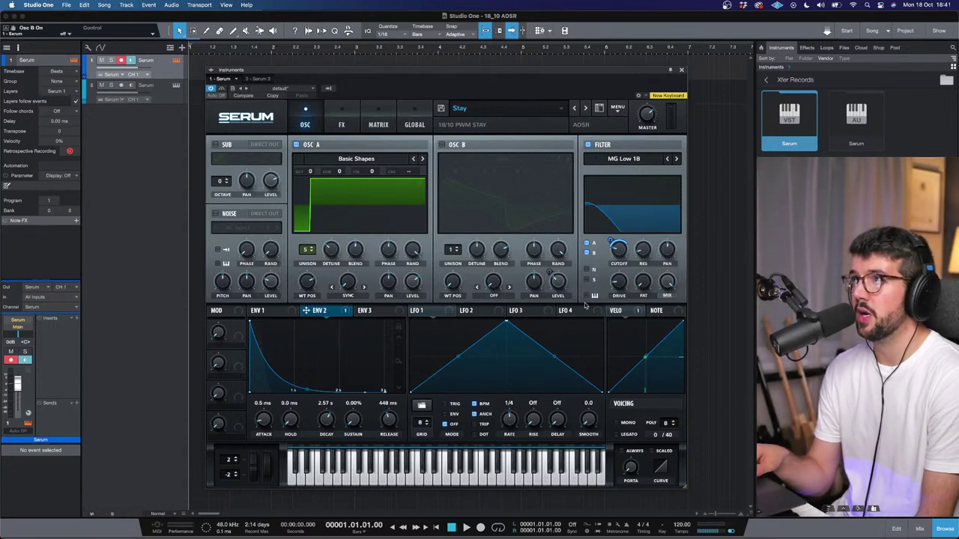
mouse_move(621, 244)
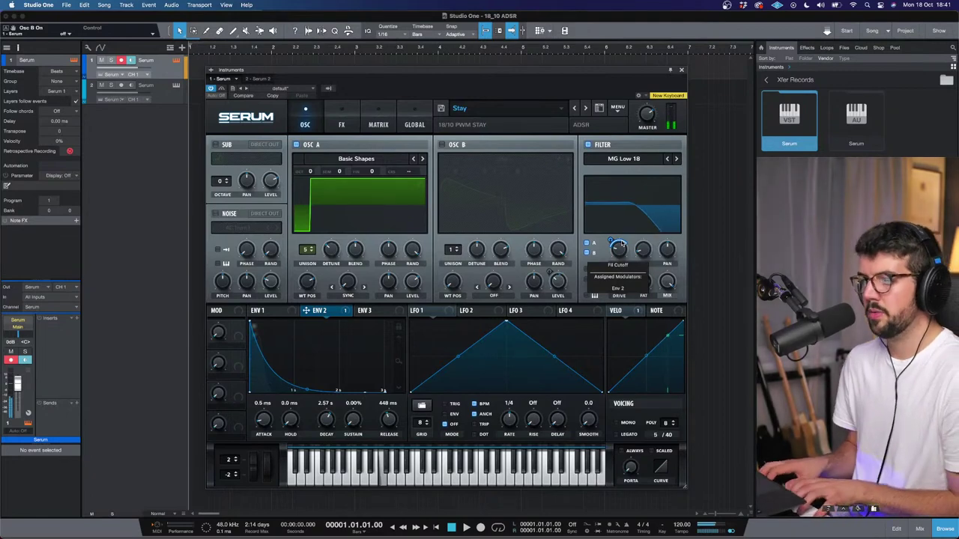
left_click(589, 145)
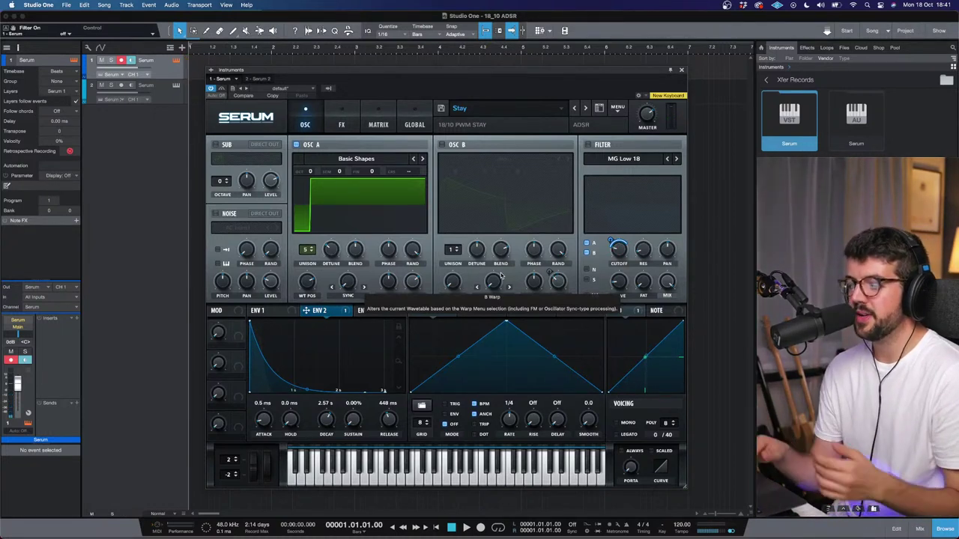
left_click(588, 145)
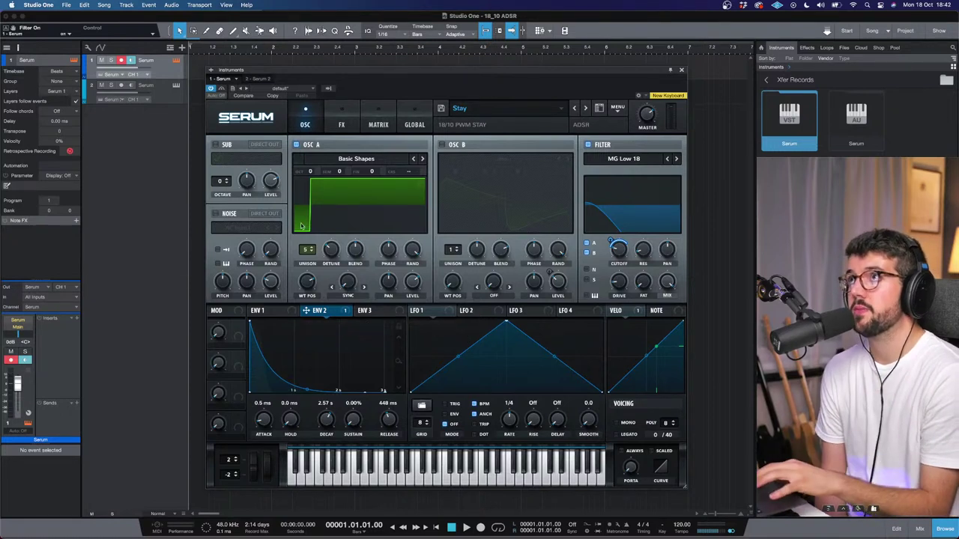
Load the Basic Shapes wavetable into Oscillator A of the second Serum instance, and move its wavetable position to the narrow pulse shape
left_click(158, 91)
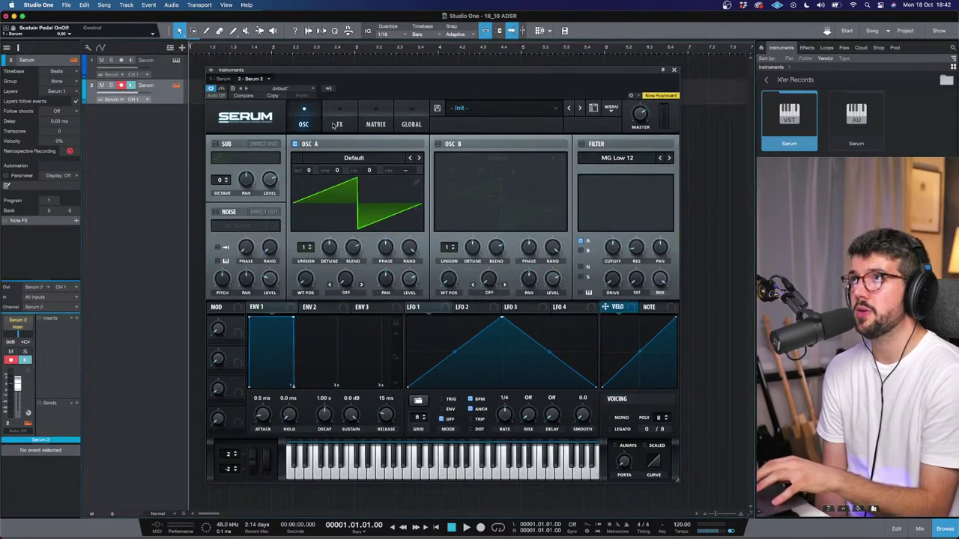
left_click(381, 154)
mouse_move(378, 166)
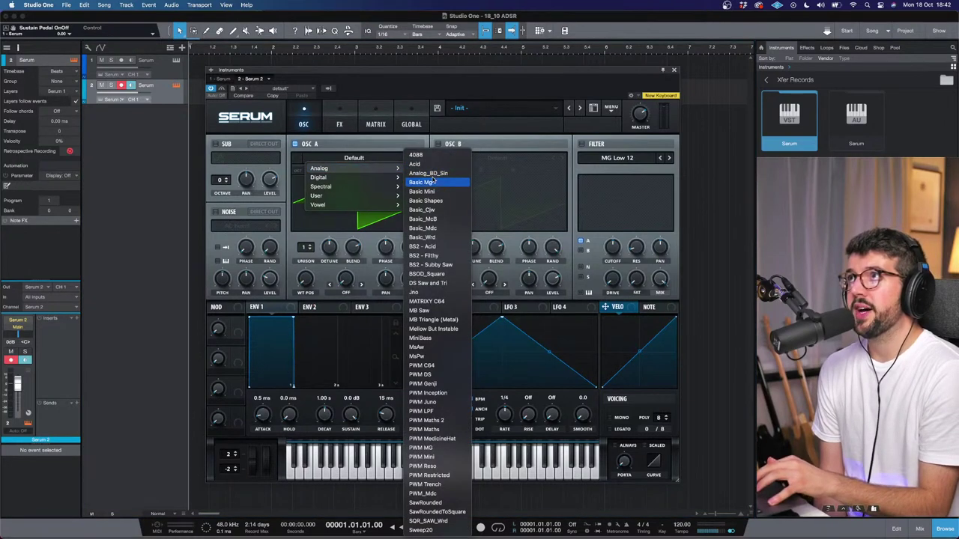
left_click(426, 200)
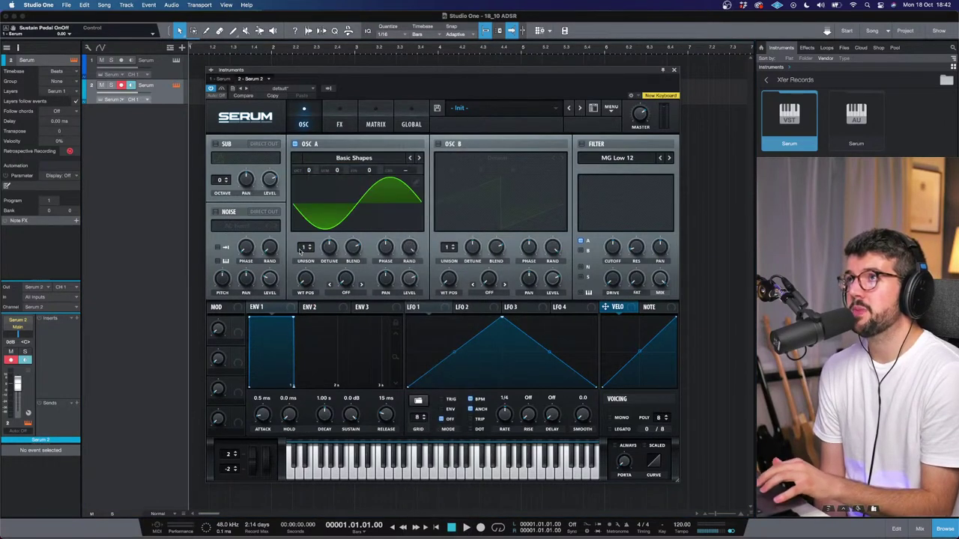
left_click_drag(305, 279, 306, 201)
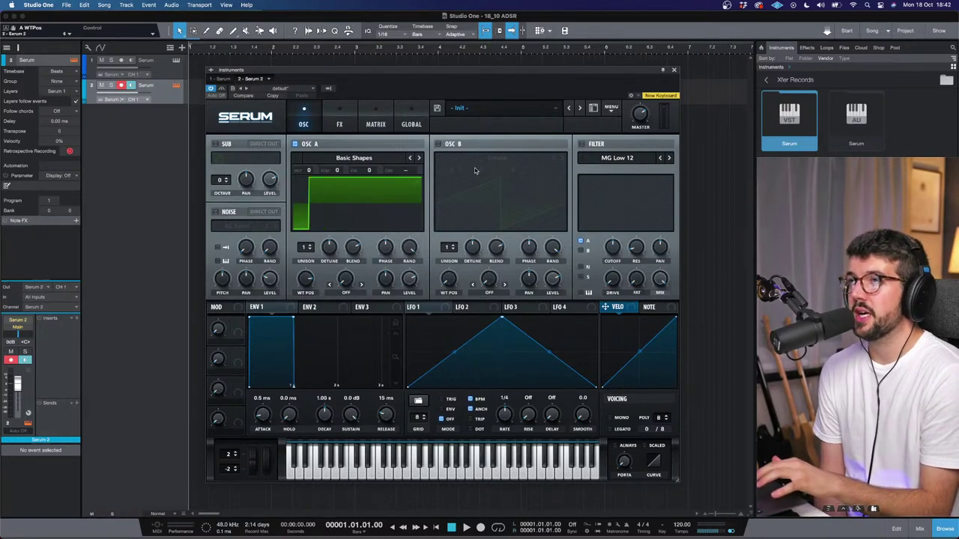
mouse_move(474, 171)
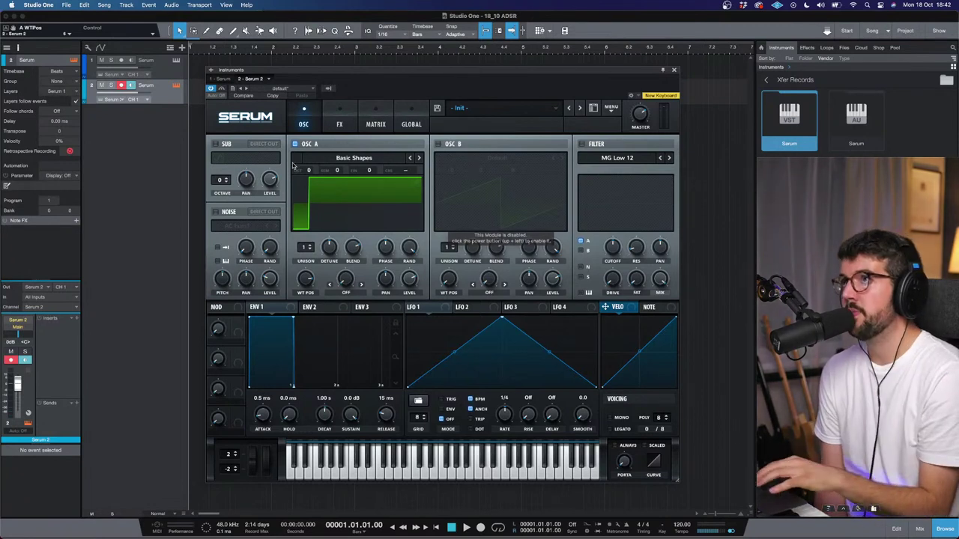
Following the Stay preset, set Oscillator A in the second instance to 5 unison voices and lower its unison blend to 60
left_click(165, 71)
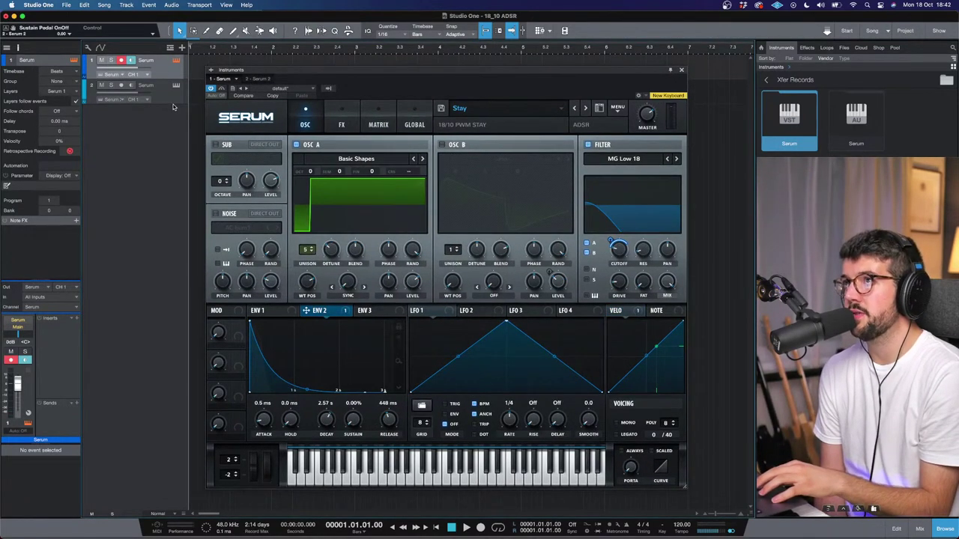
left_click(159, 88)
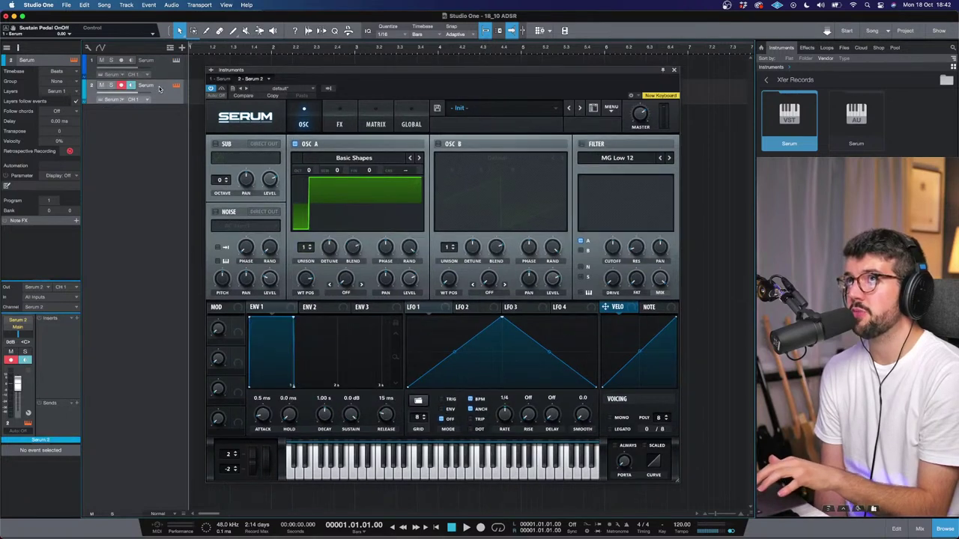
left_click_drag(305, 247, 307, 214)
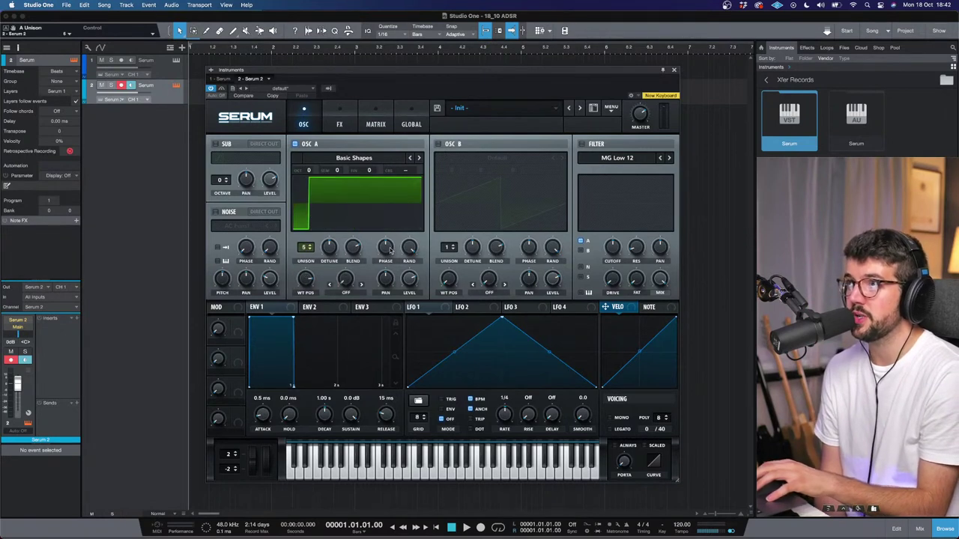
left_click_drag(355, 255, 352, 276)
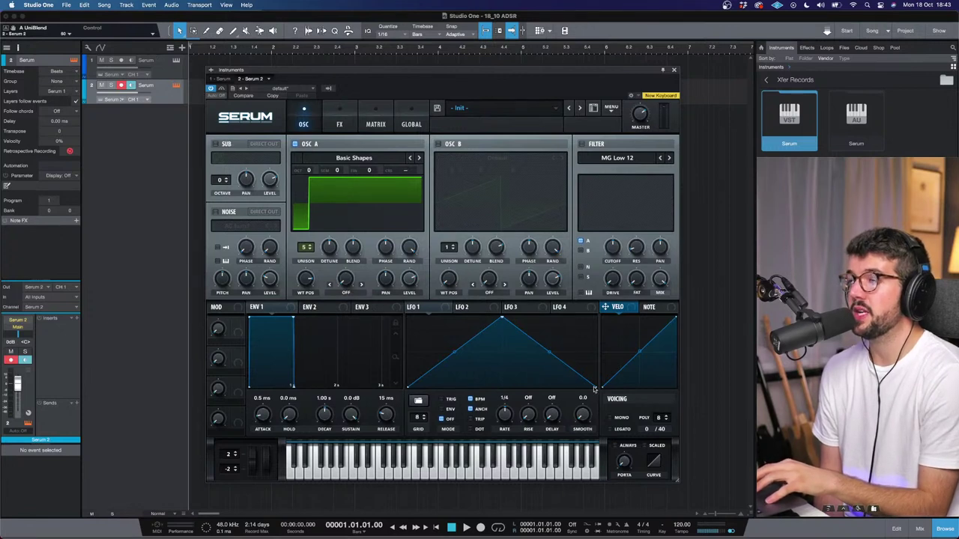
Enable the filter with its cutoff lowered to about 110 Hz, and take Oscillator A out of the filter routing
left_click(582, 144)
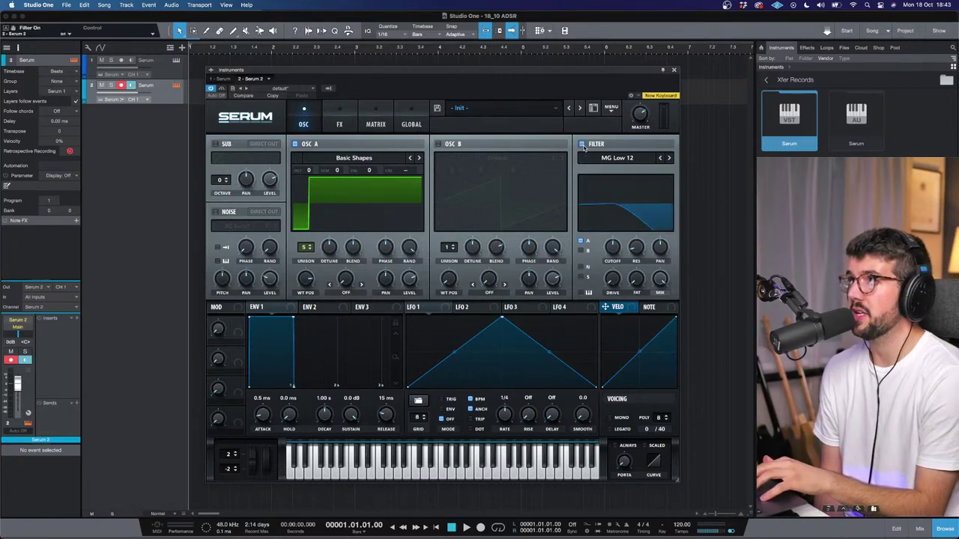
left_click(582, 144)
left_click(582, 144)
left_click_drag(615, 248, 610, 256)
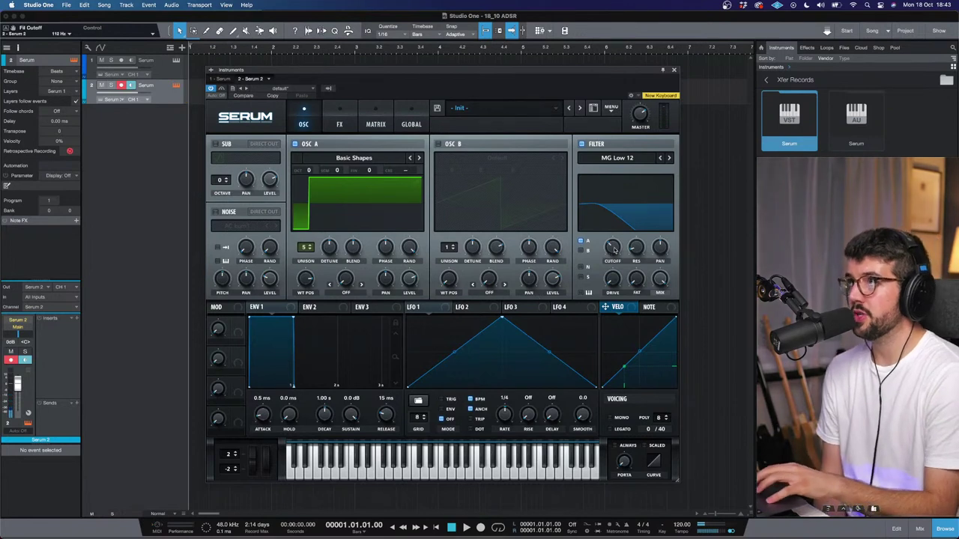
left_click(585, 241)
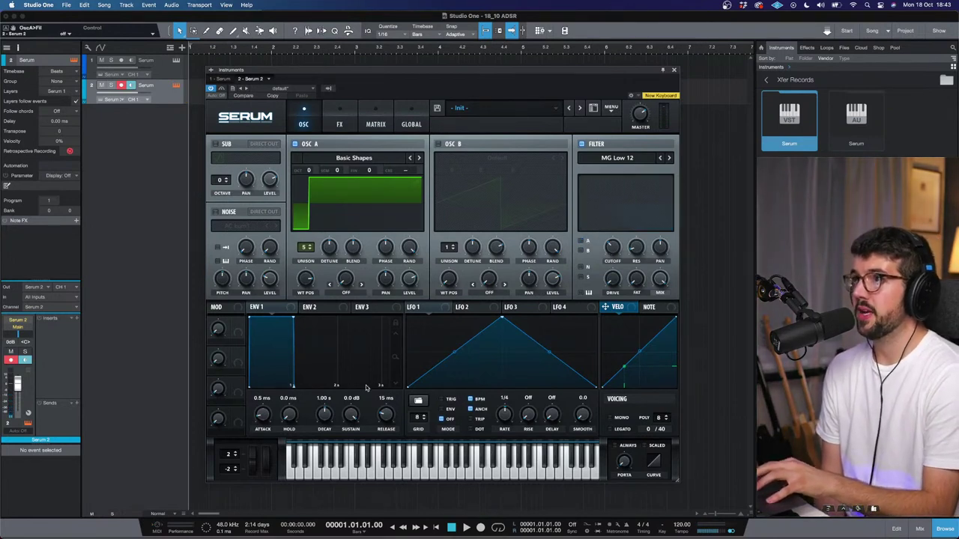
Check the Stay preset's Envelope 1, and shape the second instance's Envelope 1 with 373 ms decay, -3.9 dB sustain and 104 ms release
left_click(171, 74)
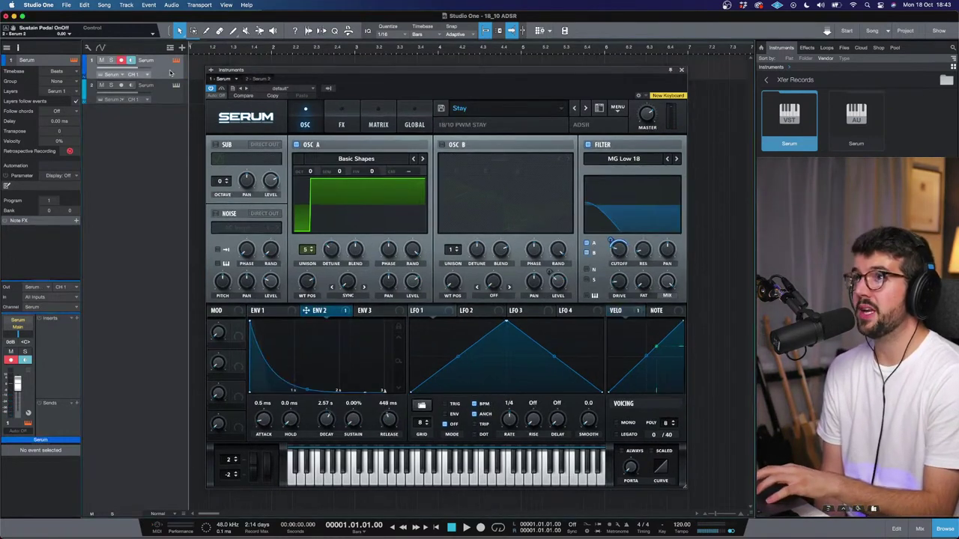
left_click(286, 312)
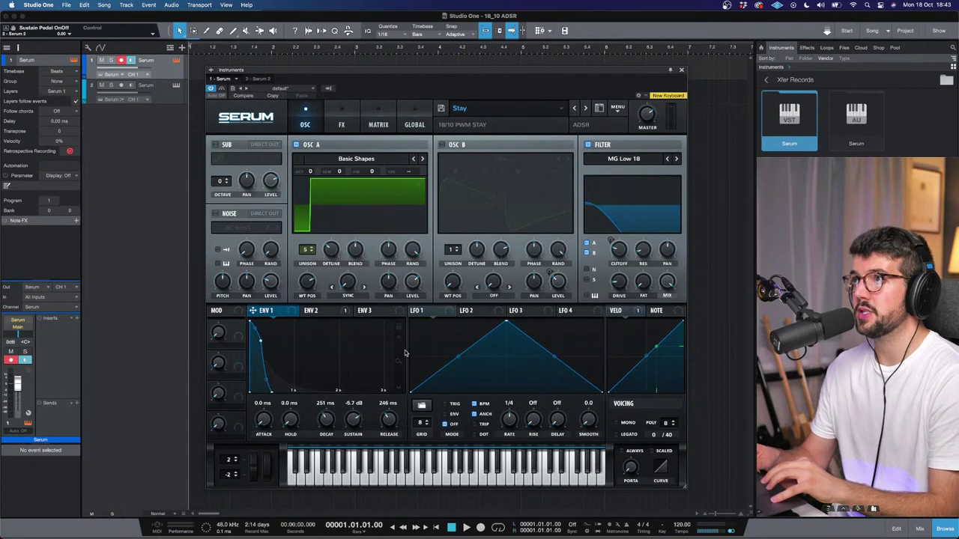
left_click_drag(396, 361, 399, 395)
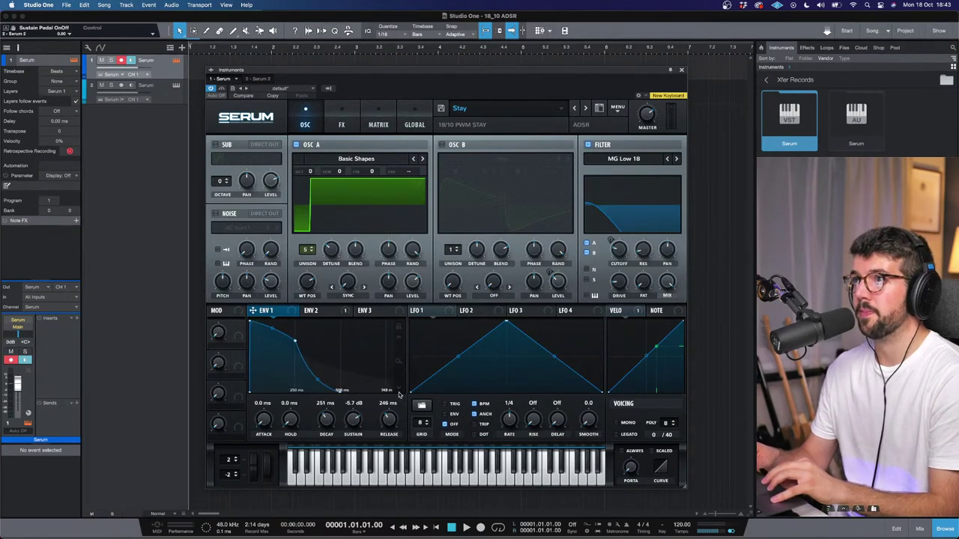
left_click(172, 99)
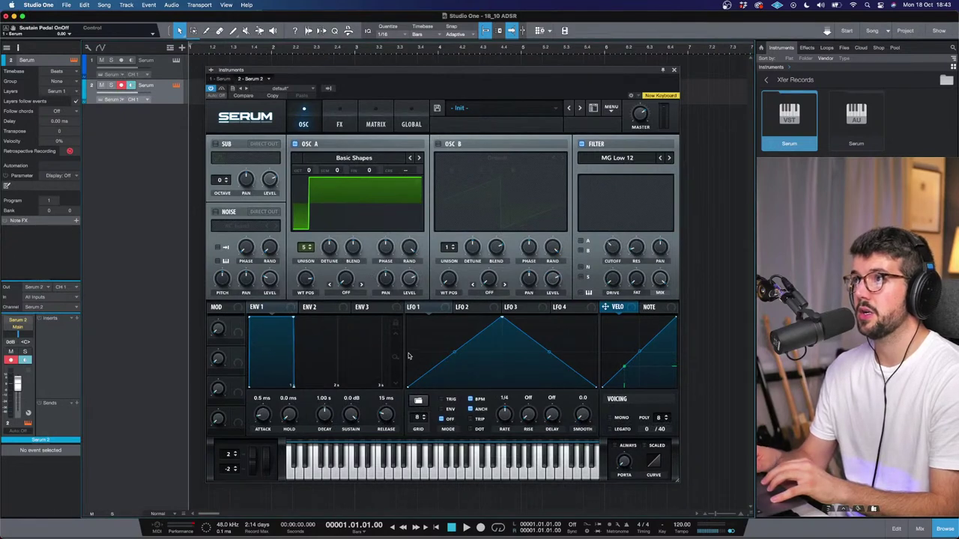
left_click_drag(400, 361, 400, 378)
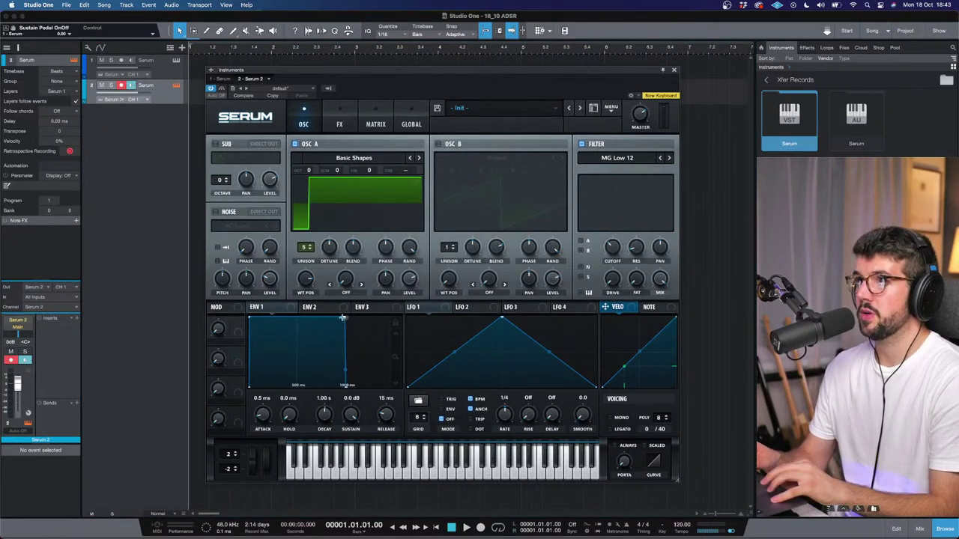
left_click_drag(342, 317, 292, 330)
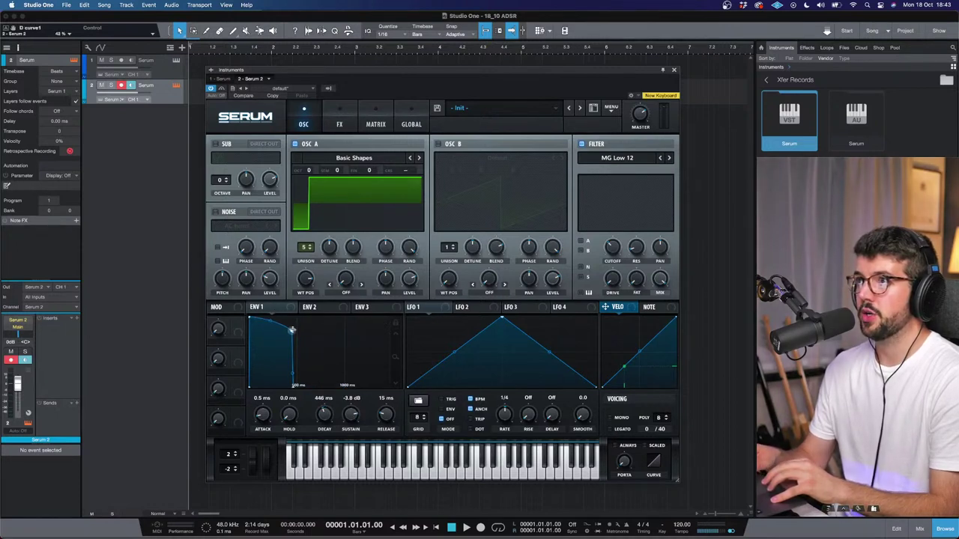
left_click_drag(292, 330, 284, 330)
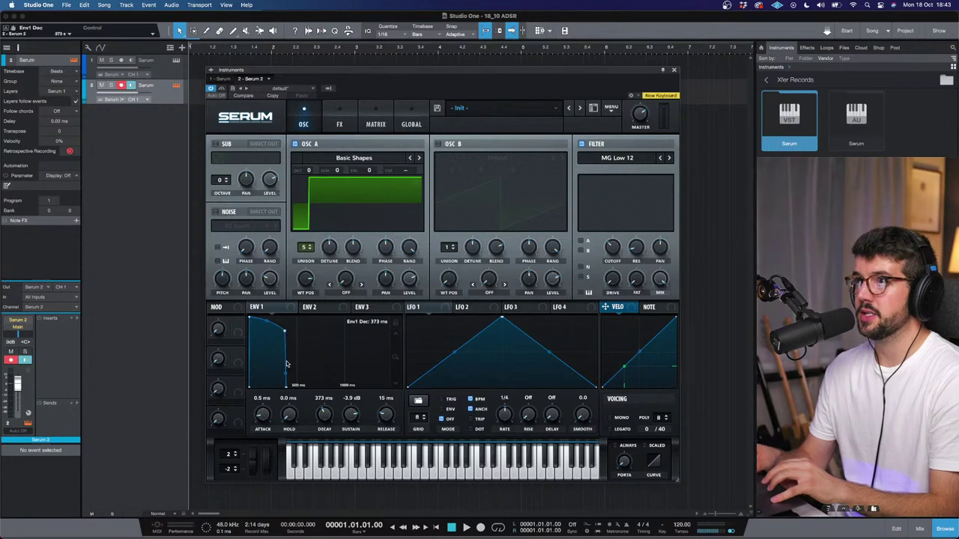
left_click_drag(287, 387, 329, 386)
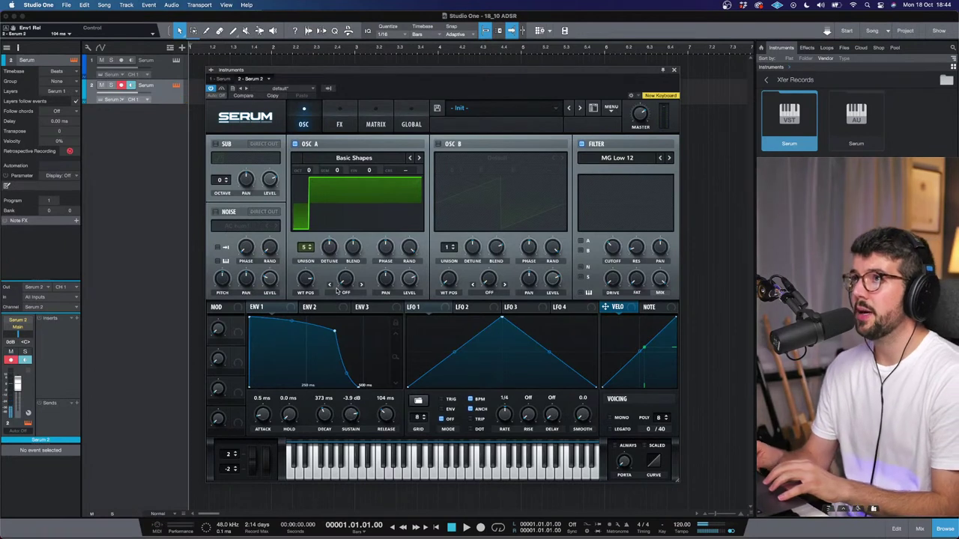
Reduce Oscillator A's unison detune, and route the oscillator back through the filter
left_click_drag(331, 258, 330, 274)
left_click(581, 241)
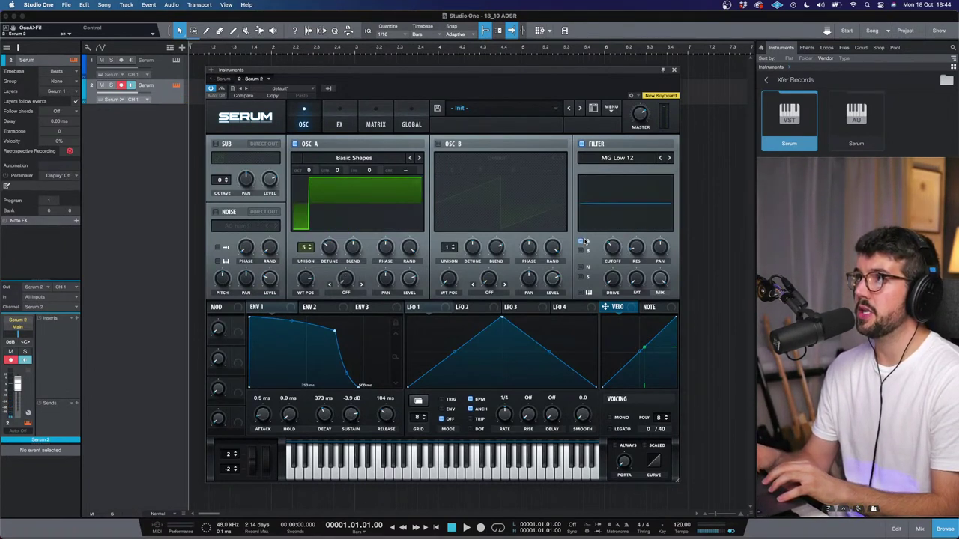
Shape Envelope 2 with 463 ms decay, 29.99% sustain and 916 ms release, and assign it to the filter cutoff with an amount of 42
left_click(336, 307)
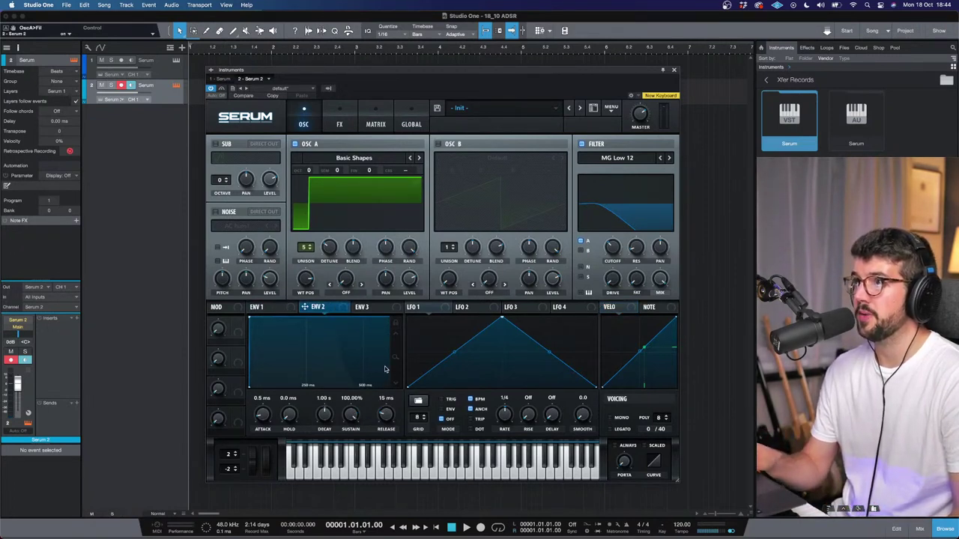
left_click_drag(397, 363, 292, 345)
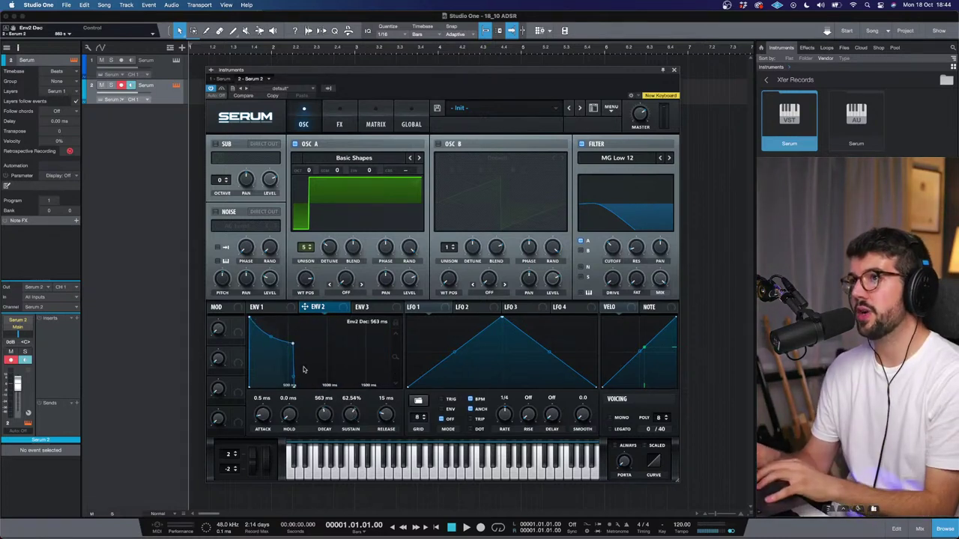
left_click_drag(294, 385, 367, 385)
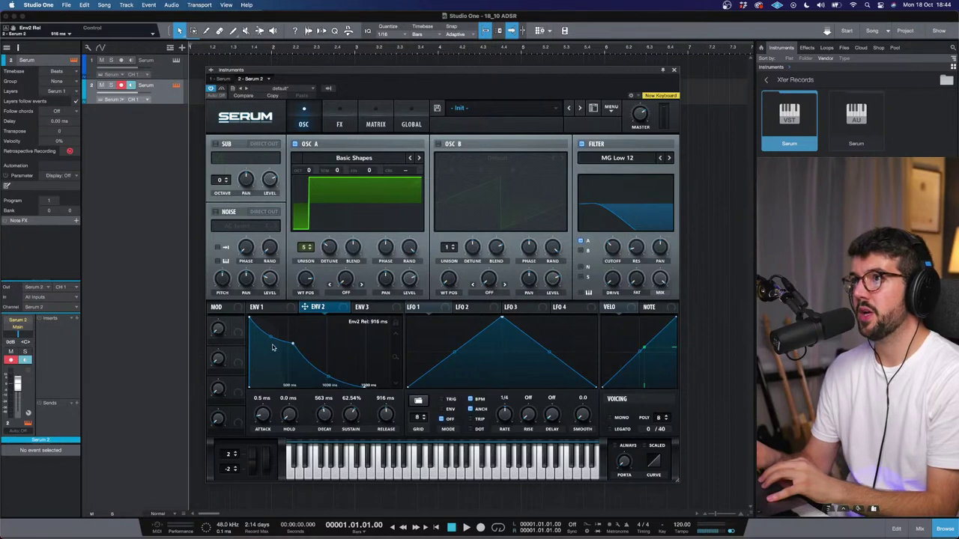
left_click_drag(293, 341, 292, 362)
left_click_drag(349, 310, 601, 253)
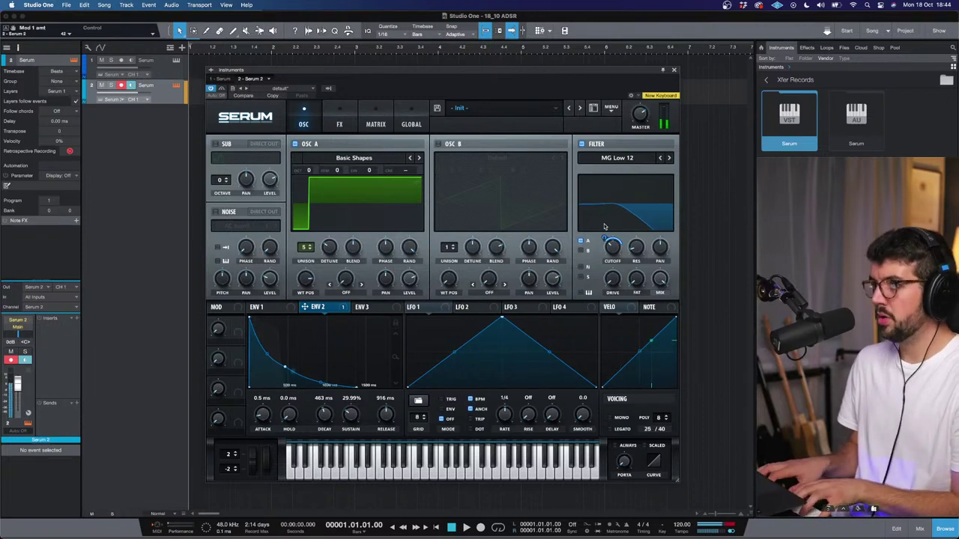
Compare with the Stay preset's Envelope 2, and shorten Envelope 2's release in the second instance to 533 ms
left_click(162, 72)
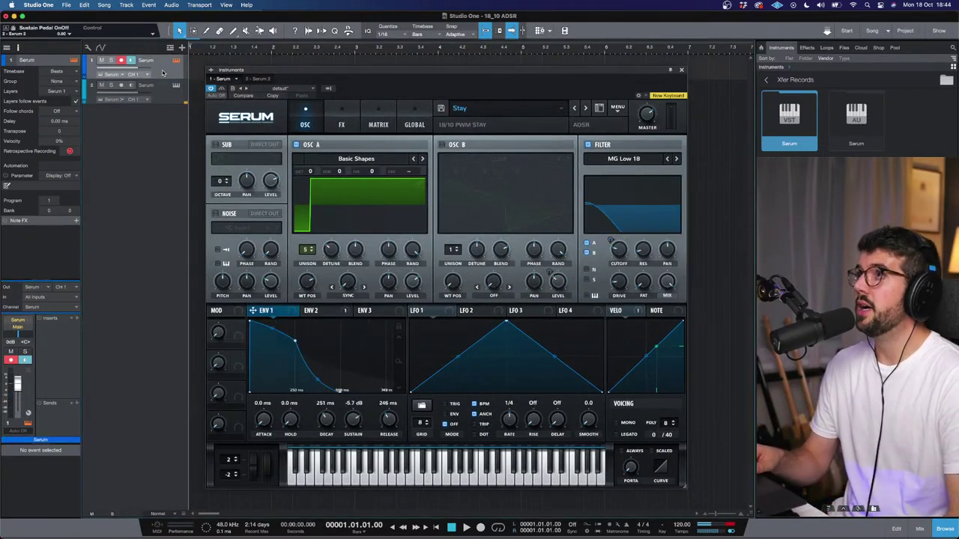
left_click(336, 315)
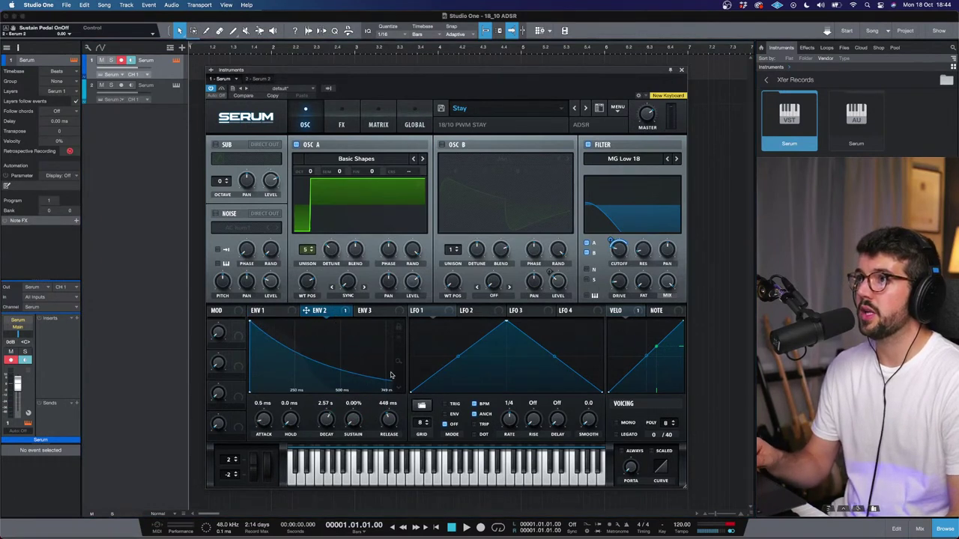
left_click_drag(399, 363, 397, 372)
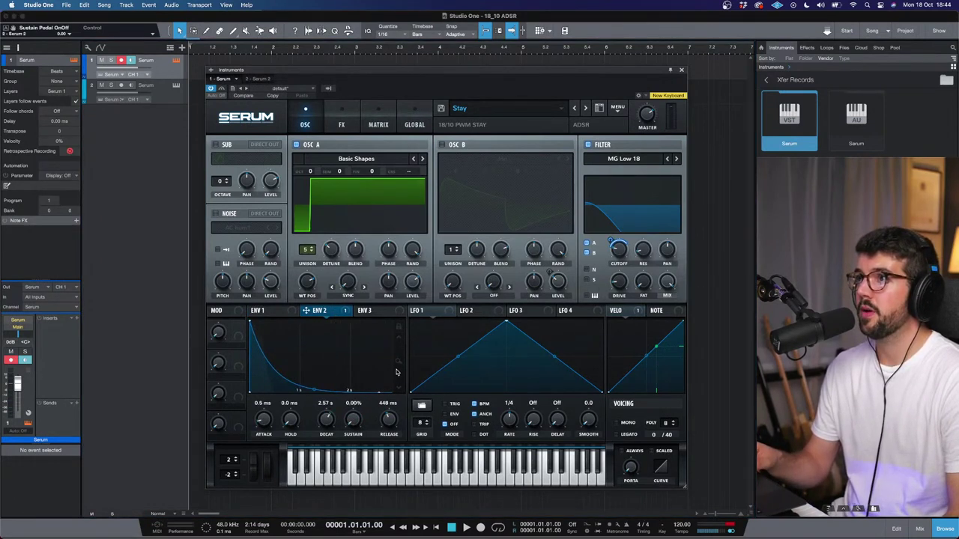
left_click(169, 92)
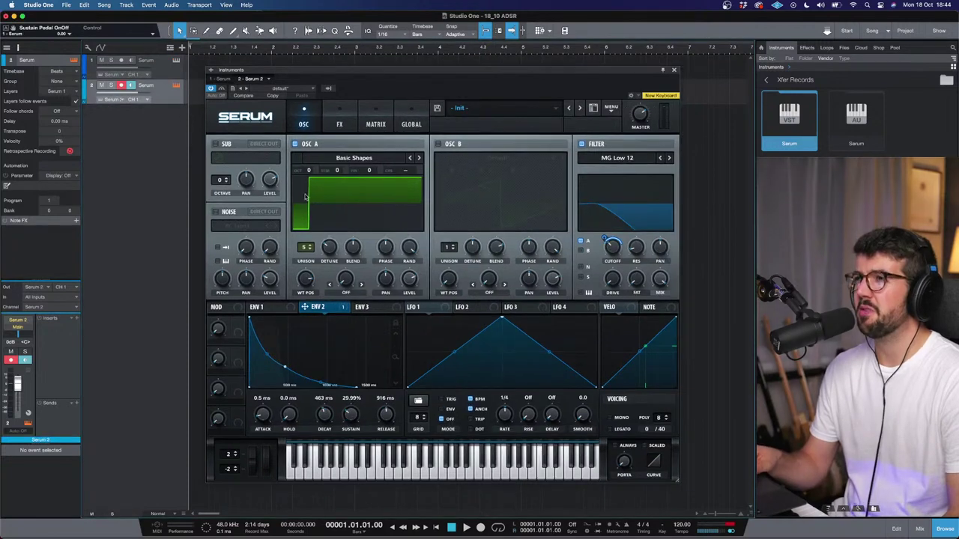
left_click_drag(389, 417, 389, 421)
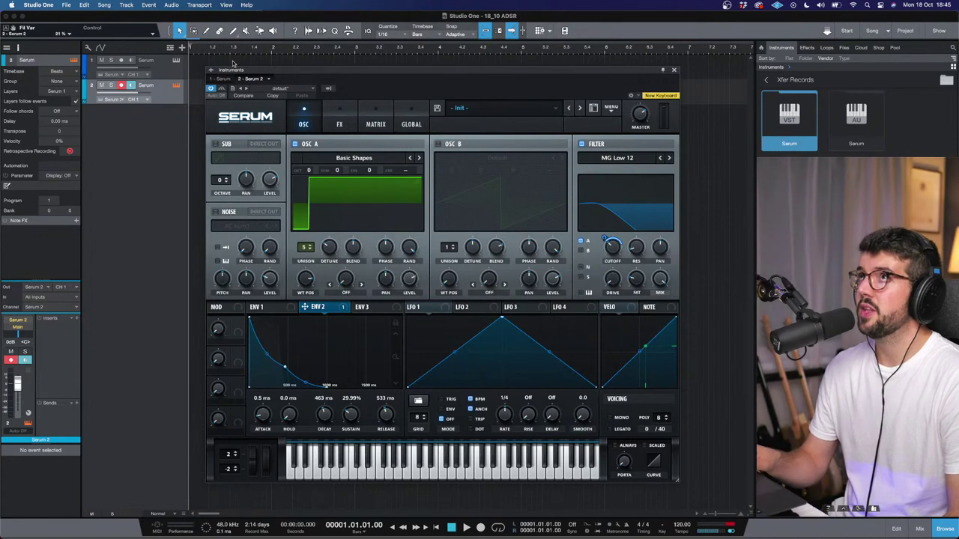
Check the Stay preset's effects chain, and enable an EQ in the second instance with its high band set to low-pass
left_click(170, 76)
left_click(340, 126)
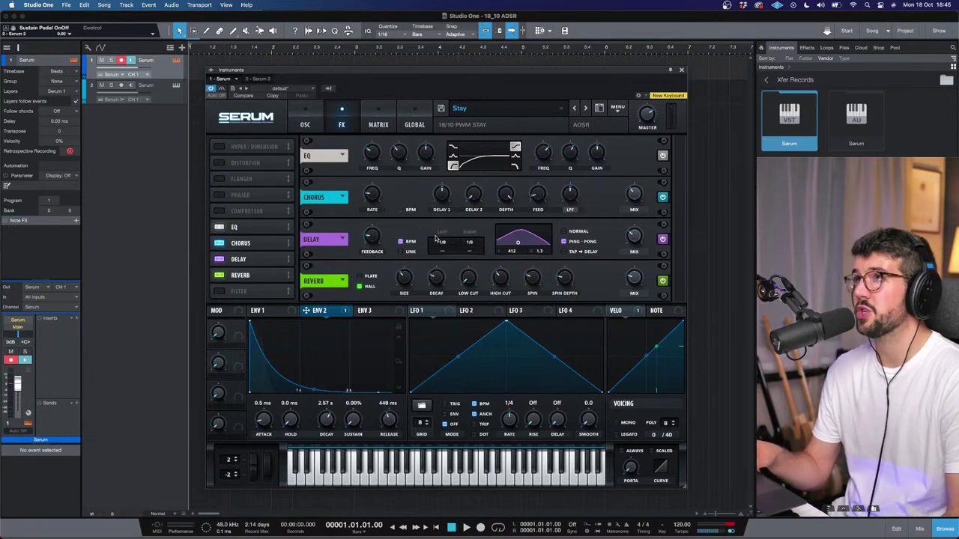
left_click(168, 98)
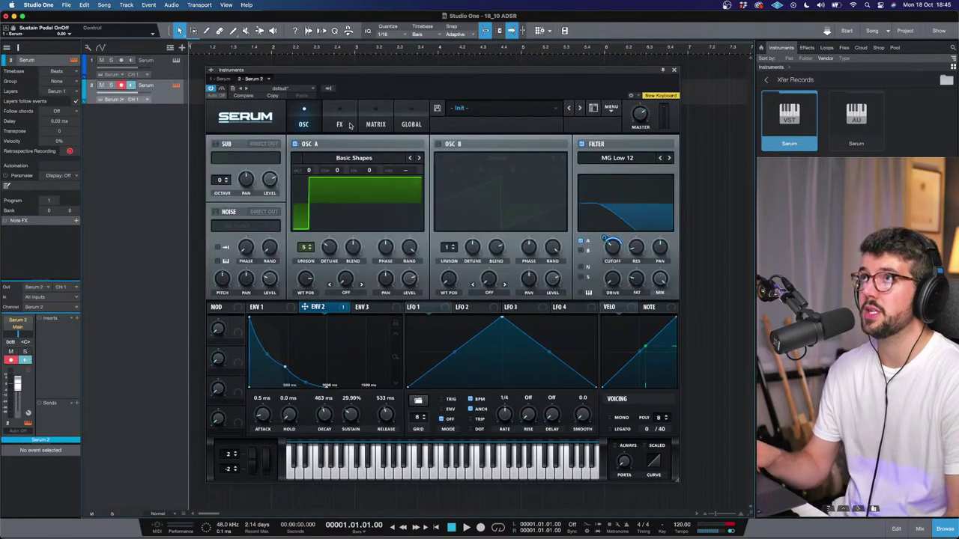
left_click(349, 125)
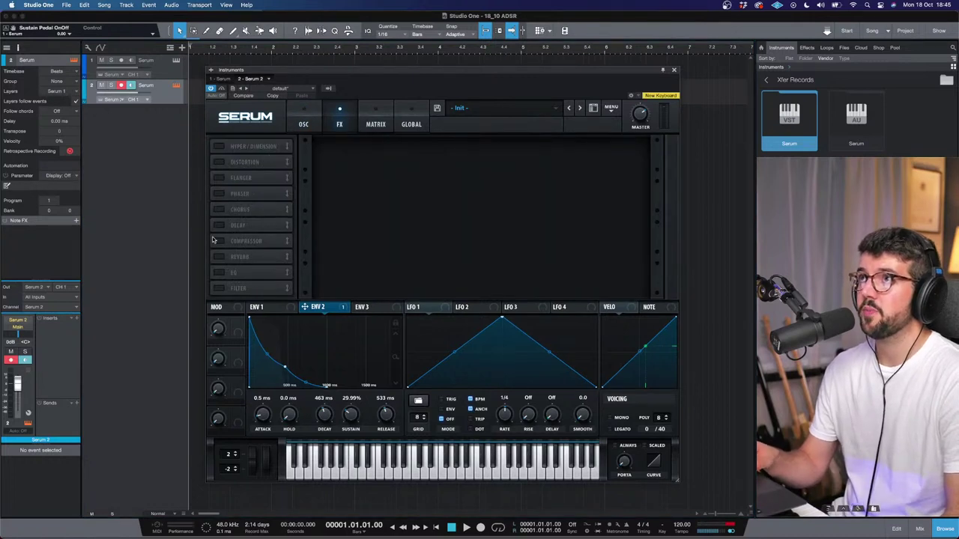
left_click(218, 272)
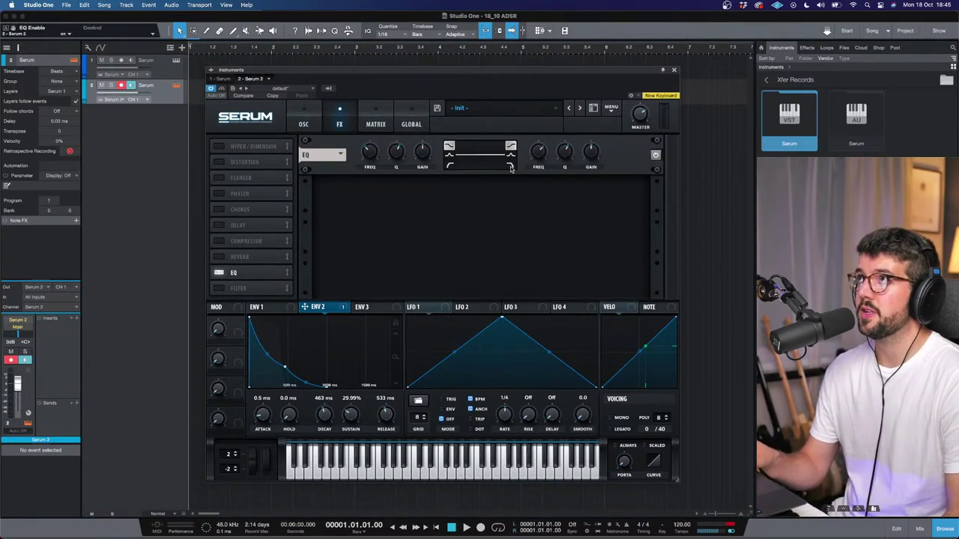
left_click(511, 166)
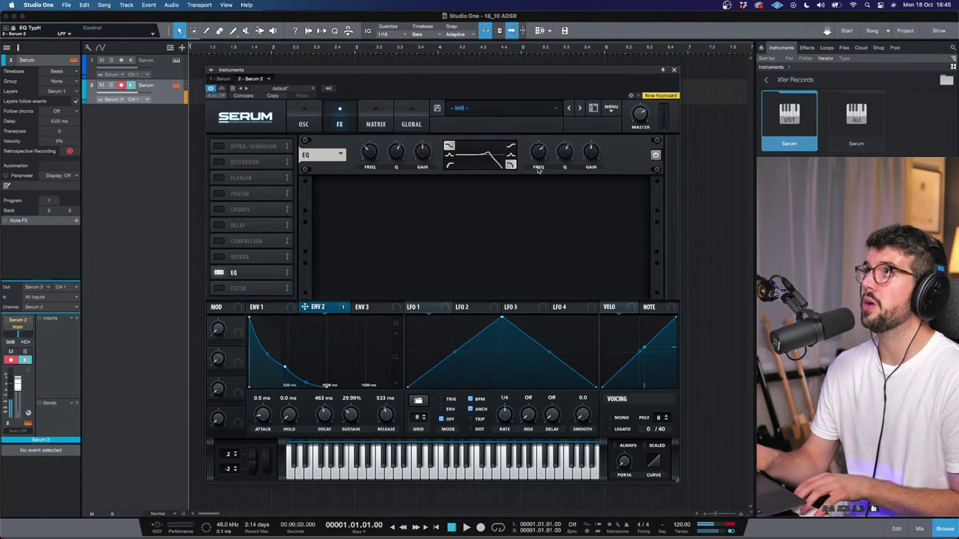
Set the EQ's high-band frequency to 5486 Hz, and turn its low band into a low cut at a lower frequency
left_click_drag(566, 154, 548, 147)
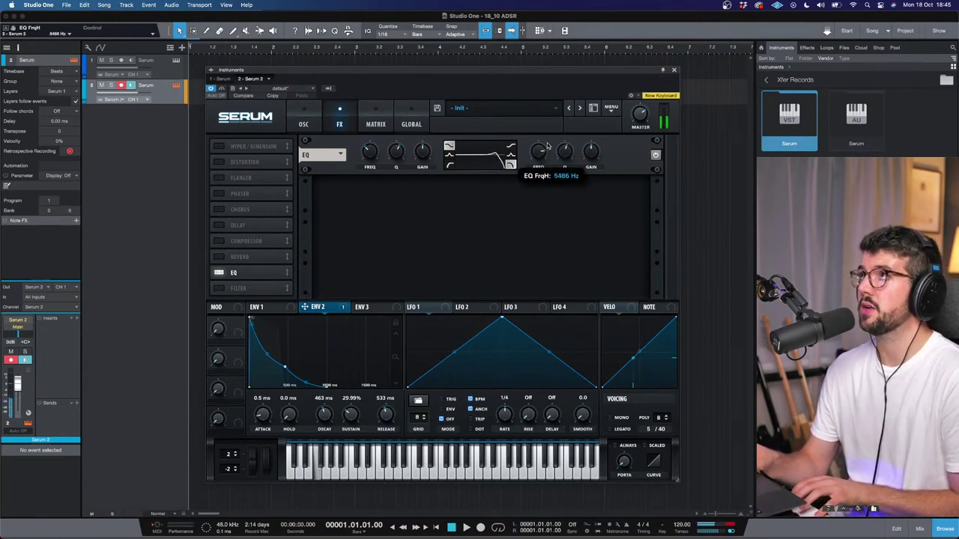
left_click(448, 164)
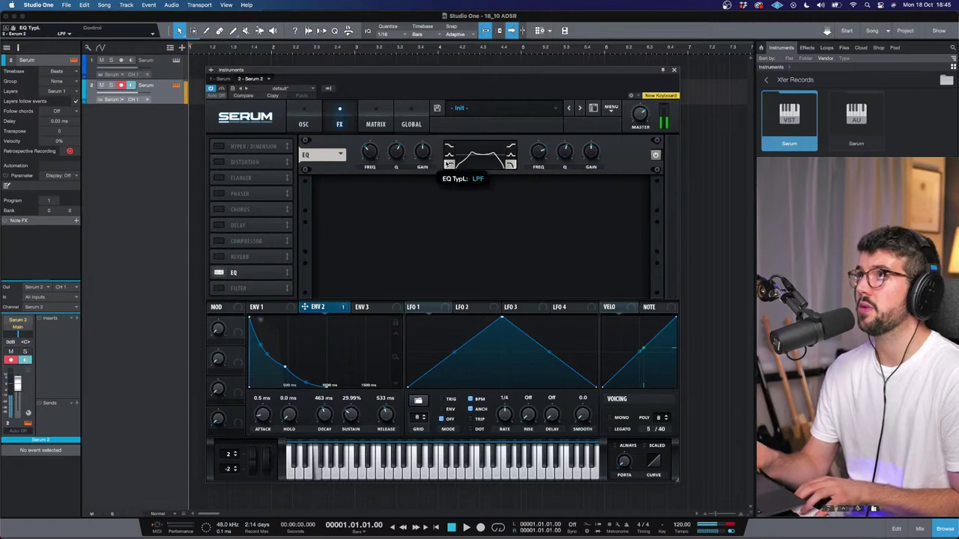
left_click_drag(370, 150, 362, 171)
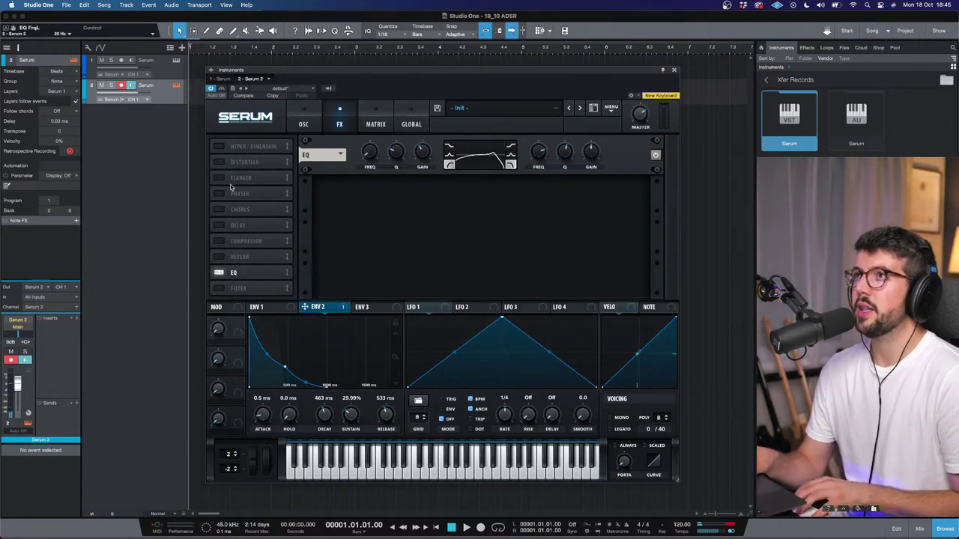
Enable a chorus, move it after the EQ in the effects chain, and lower its mix
left_click(219, 209)
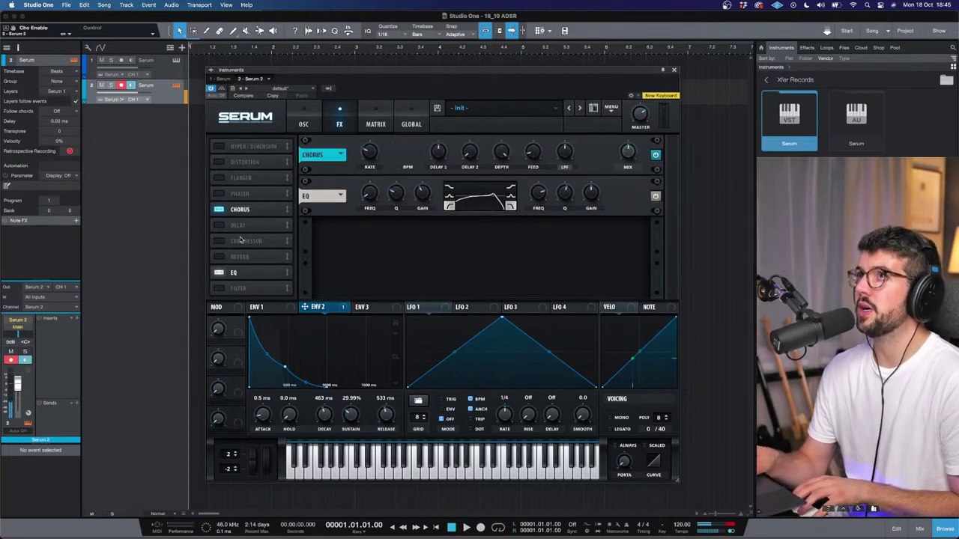
left_click_drag(253, 209, 253, 273)
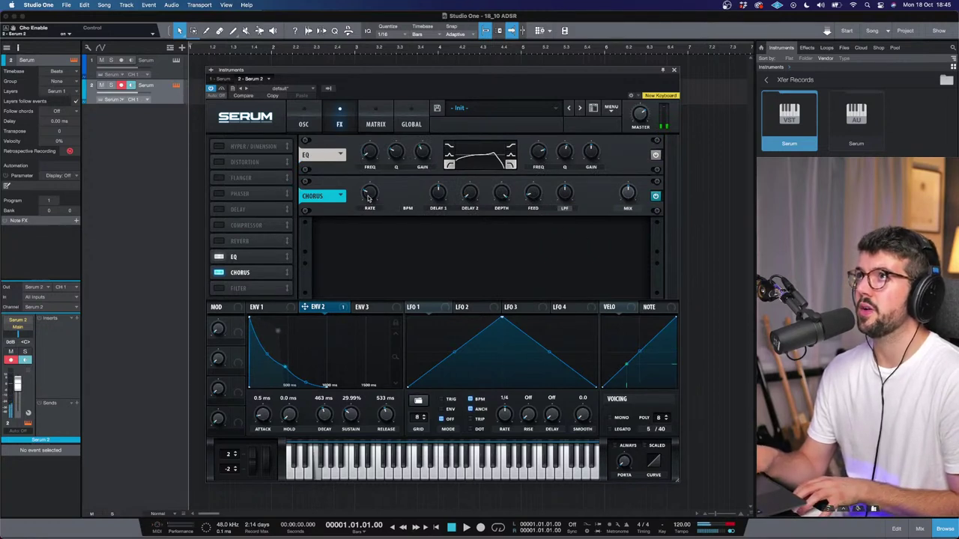
mouse_move(367, 212)
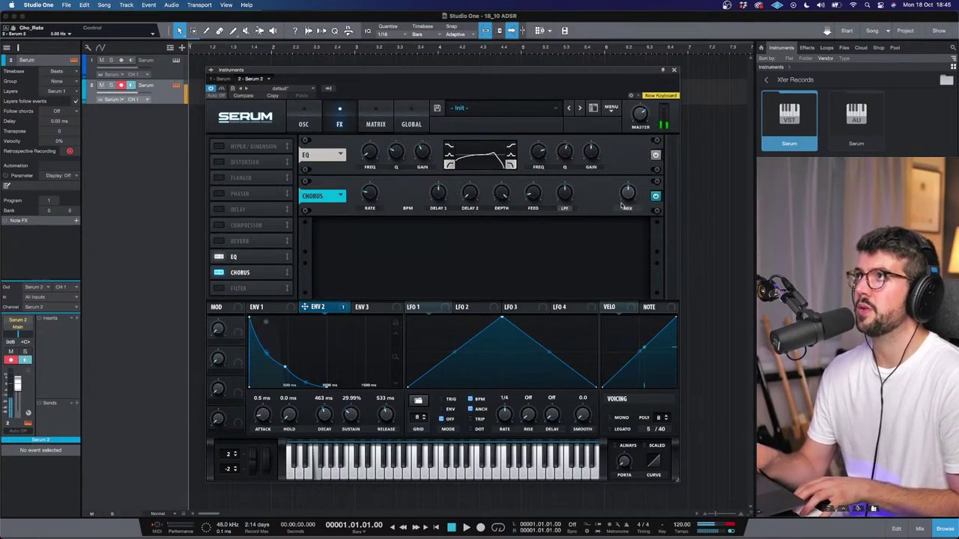
mouse_move(628, 212)
left_click_drag(628, 212, 628, 224)
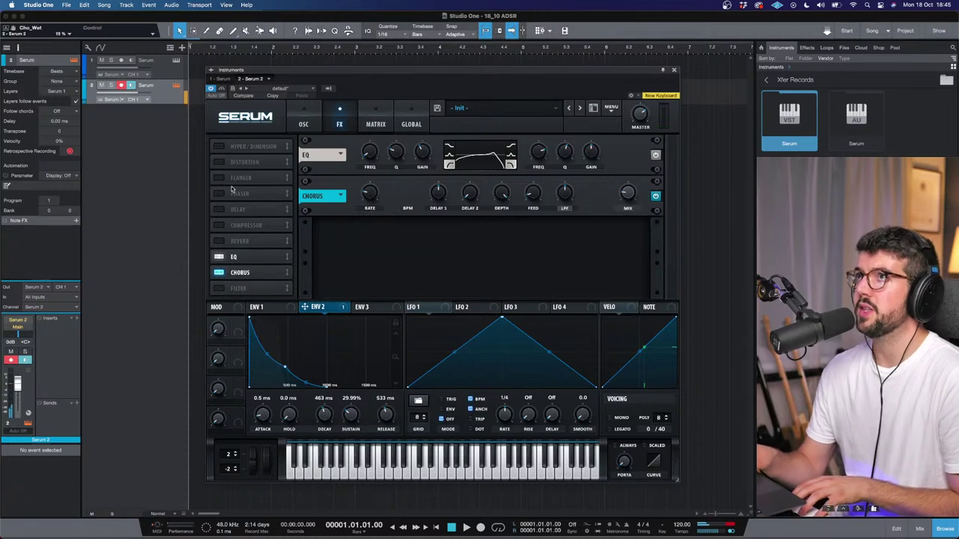
Add a delay after the chorus with 1/8 times on both channels in Ping-Pong mode
left_click(219, 209)
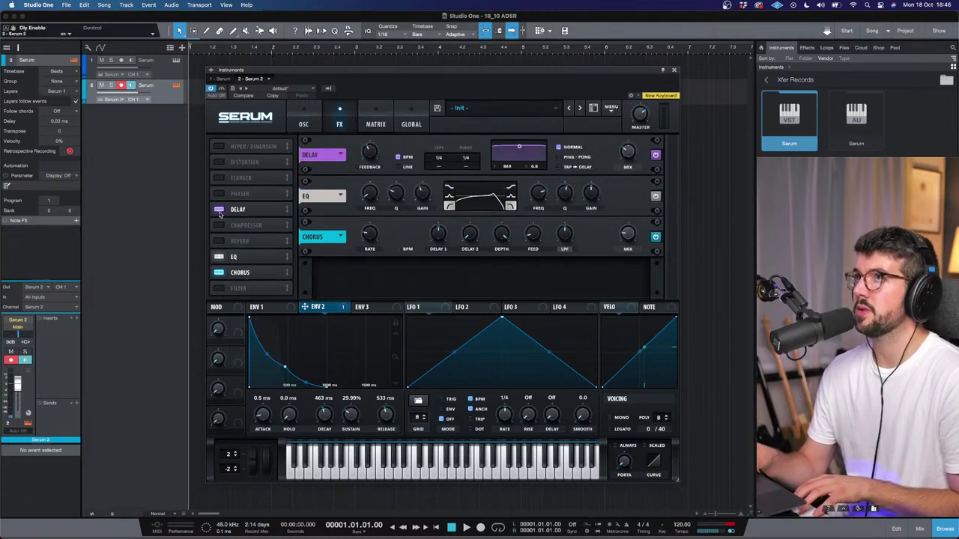
left_click_drag(240, 210, 266, 278)
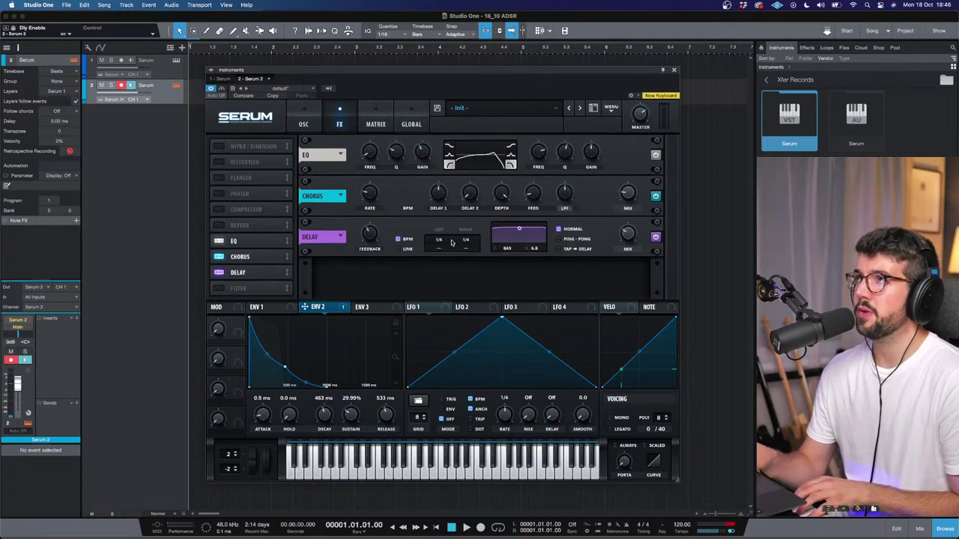
mouse_move(440, 241)
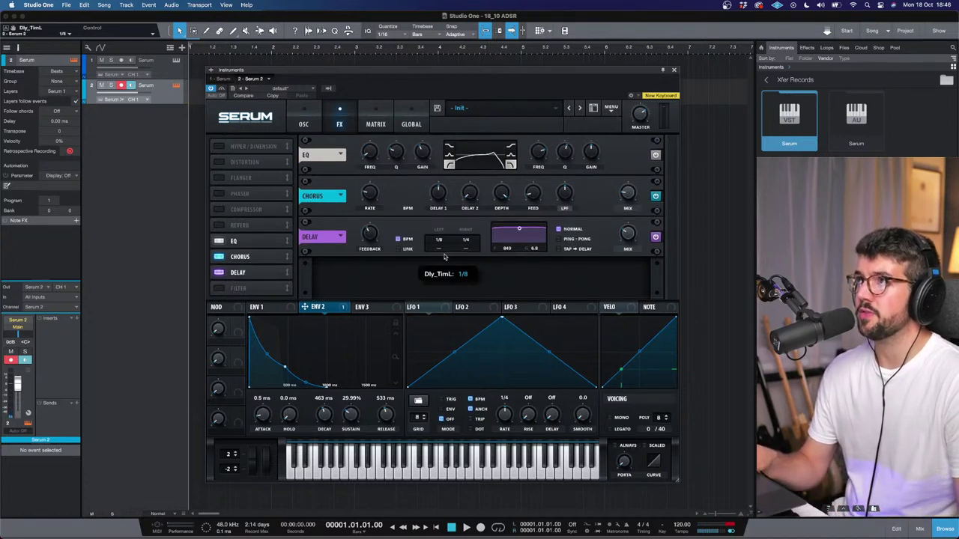
left_click_drag(462, 241, 462, 252)
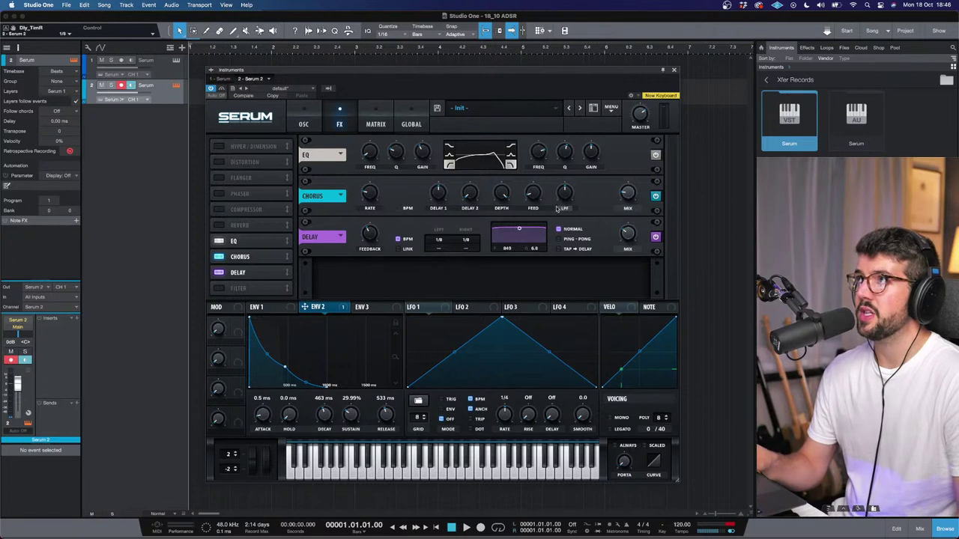
left_click(560, 239)
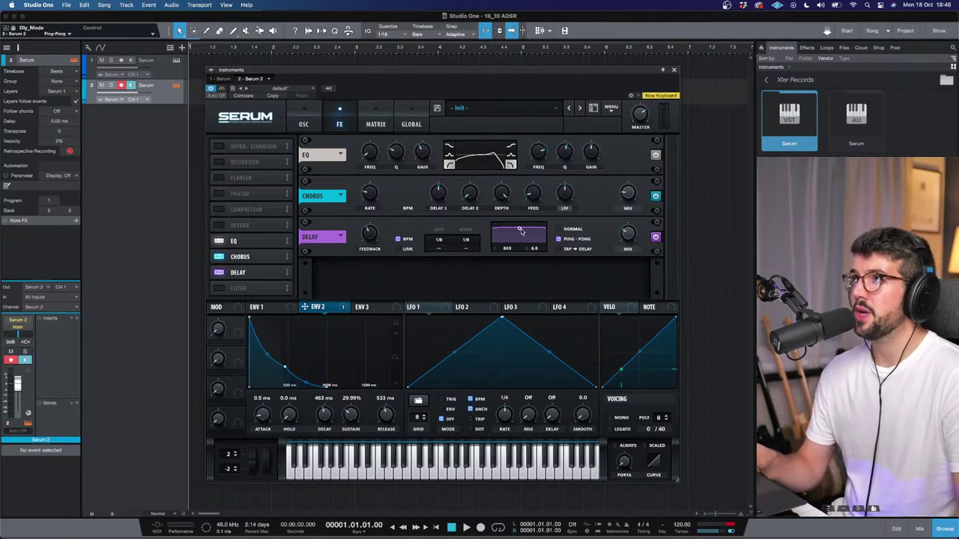
Narrow the delay's filter to 690 Hz with a Q of 0.8, and lower the delay mix to 21%
left_click_drag(521, 232, 514, 242)
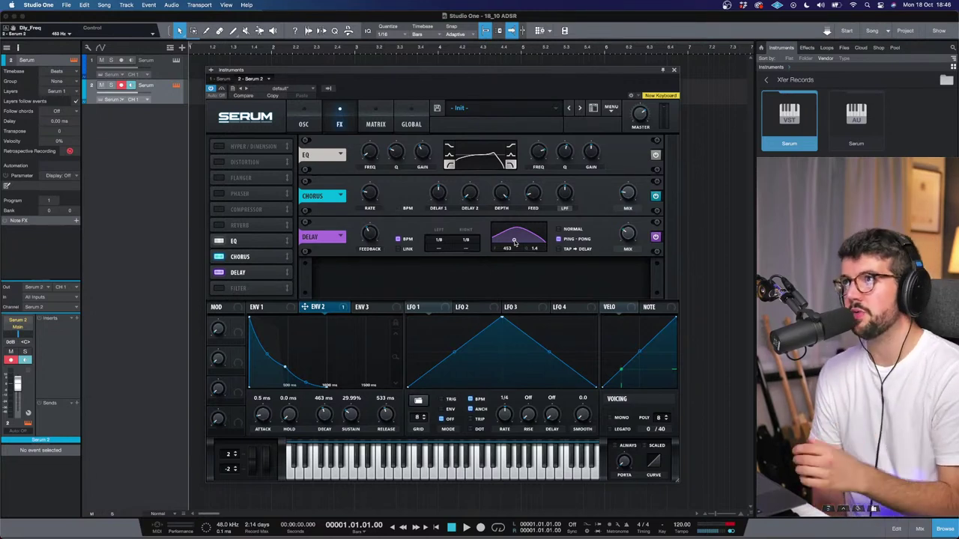
mouse_move(367, 248)
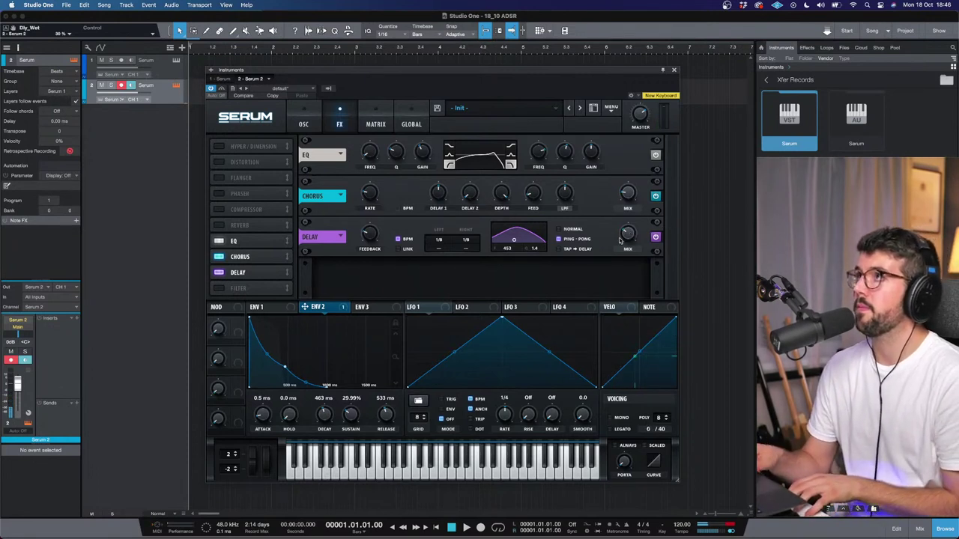
left_click_drag(624, 237, 619, 248)
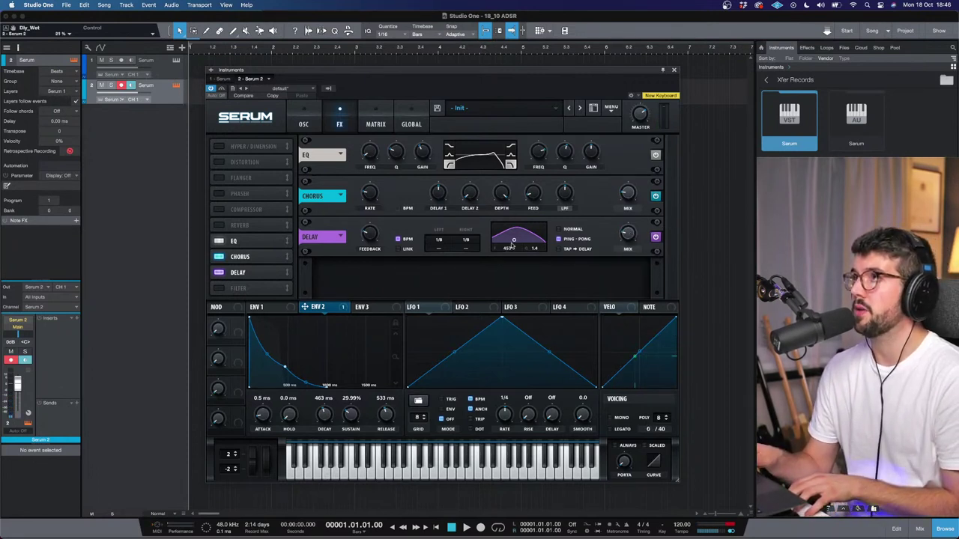
left_click_drag(513, 245, 517, 245)
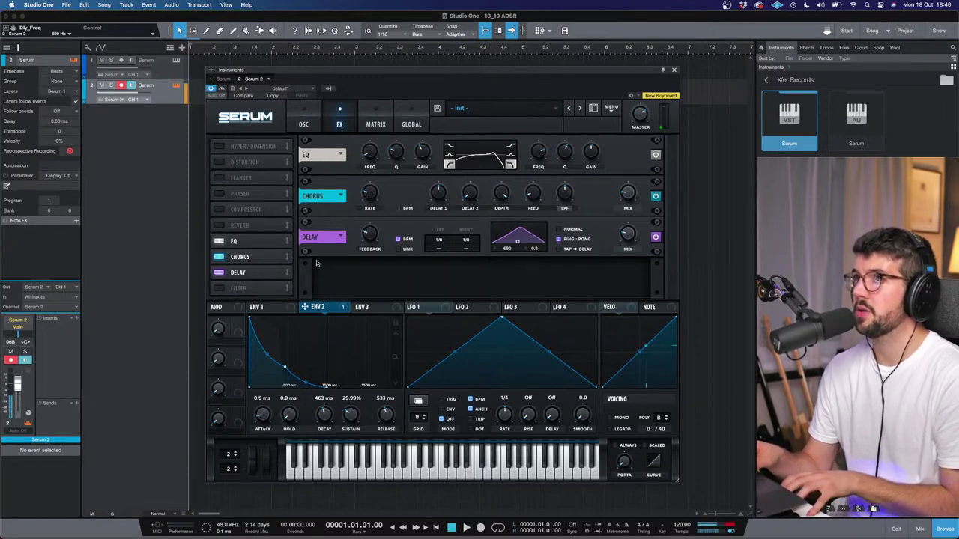
Add a hall reverb after the delay, with its low cut at 14% and its mix lowered to 12%
left_click(227, 226)
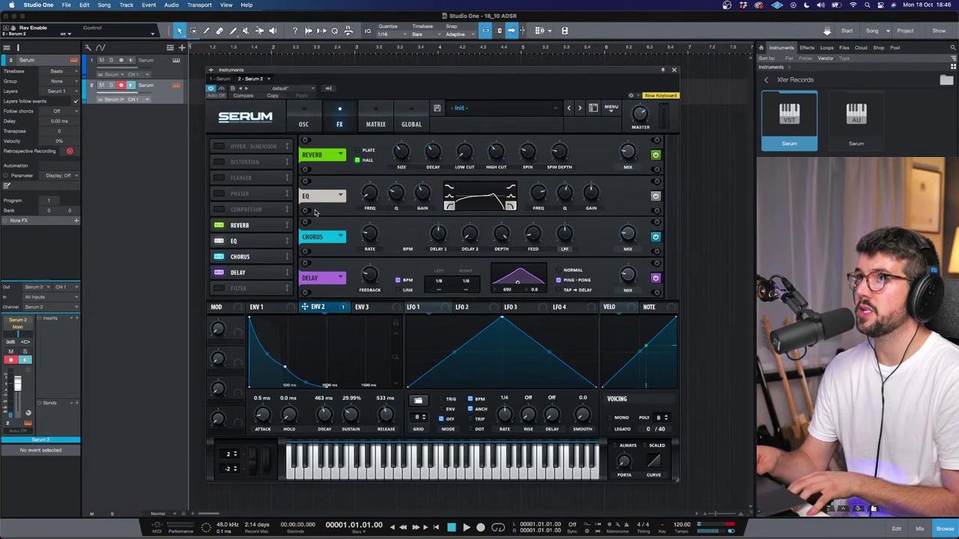
left_click_drag(274, 225, 275, 284)
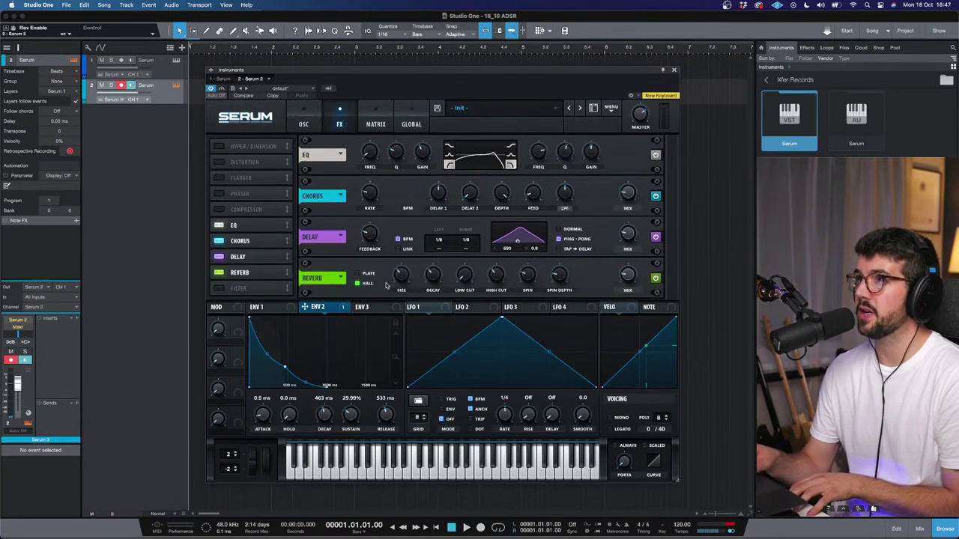
mouse_move(627, 283)
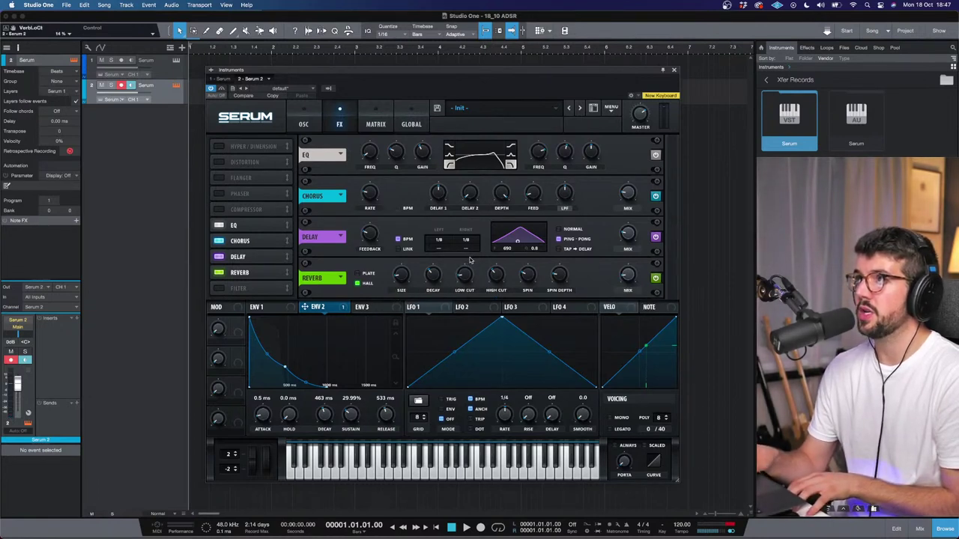
mouse_move(501, 277)
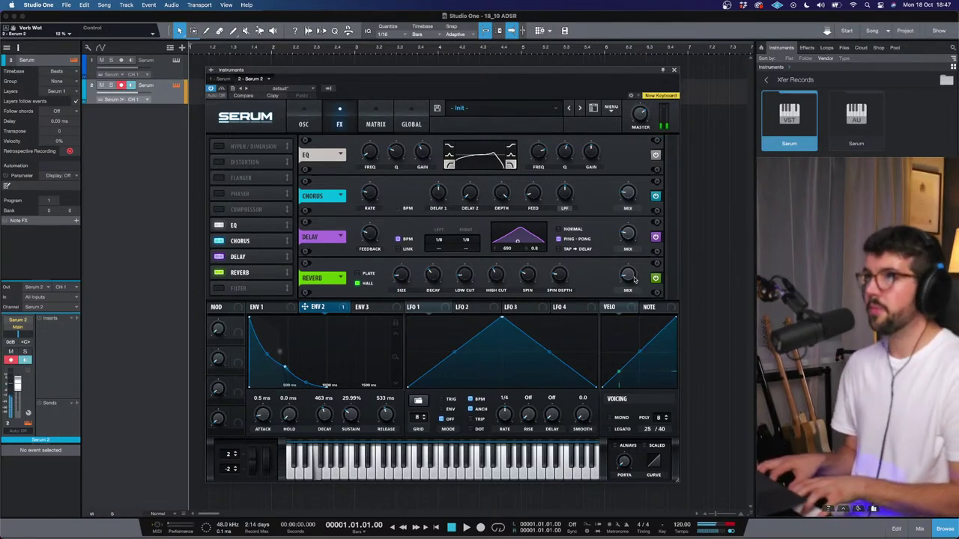
Reset the second instance to the Init preset, and look at the Stay preset's oscillator settings for comparison
left_click(304, 118)
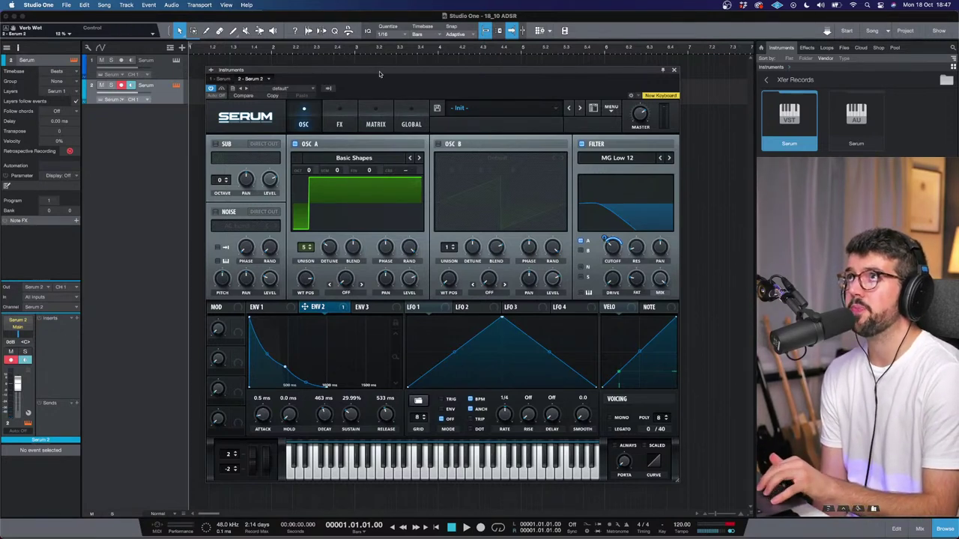
left_click(610, 109)
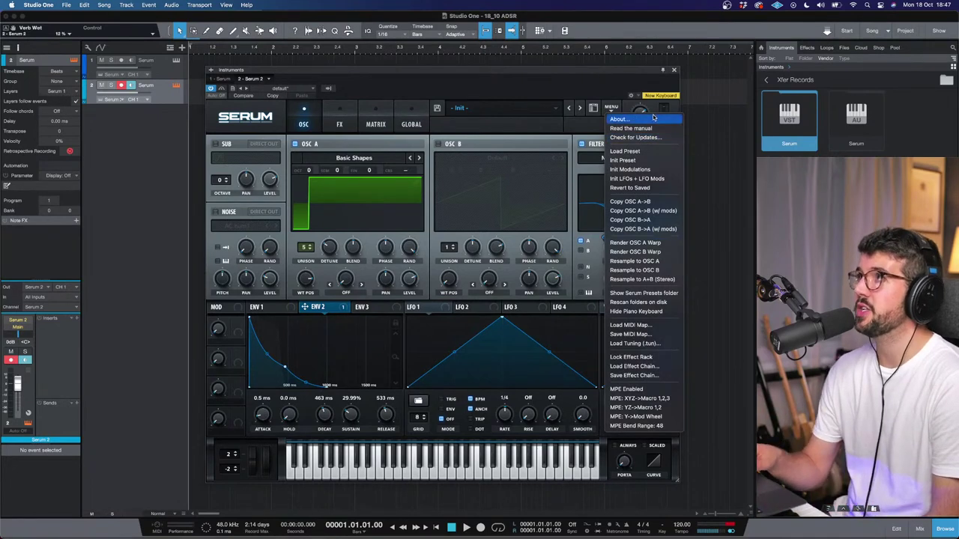
left_click(634, 160)
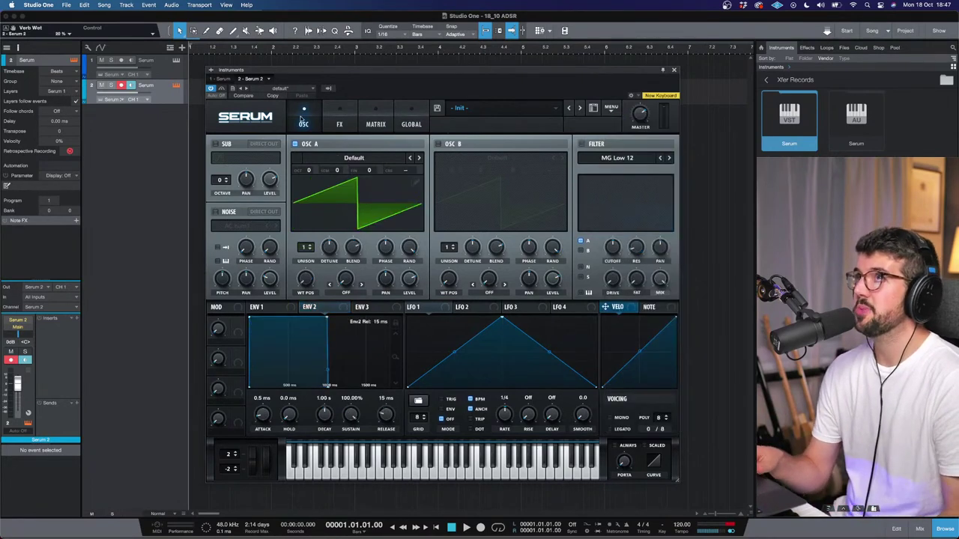
left_click(179, 71)
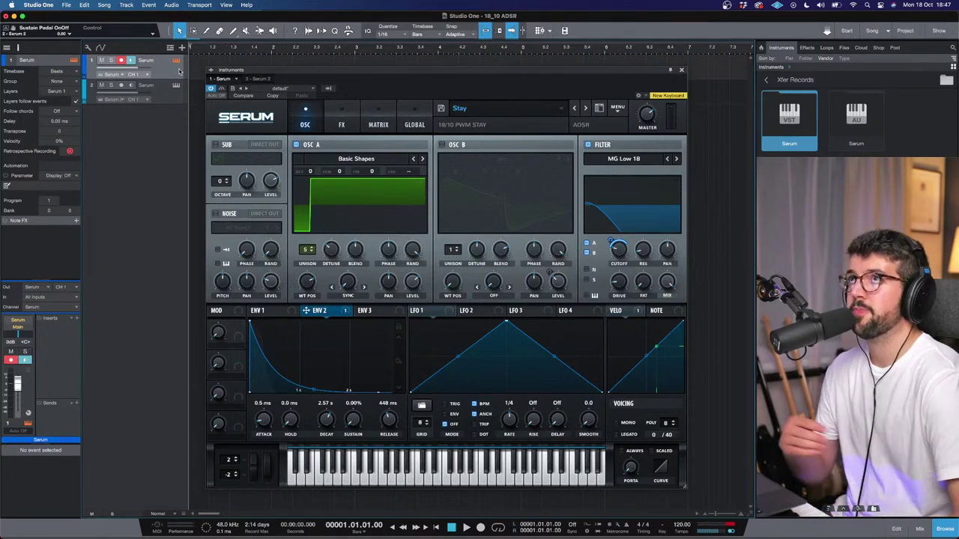
left_click(168, 87)
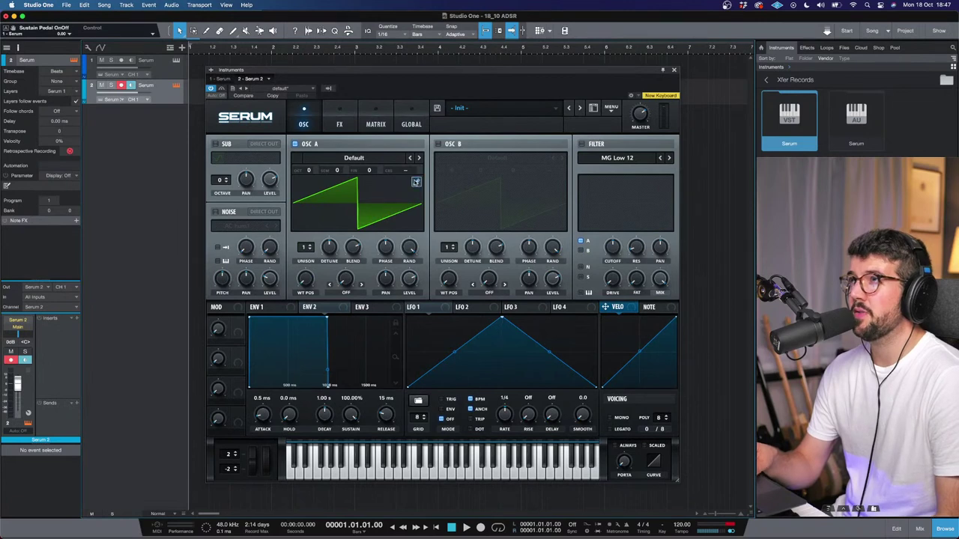
Draw a custom Oscillator A waveform in the wavetable editor by flattening its harmonics and raising the second and third
left_click(406, 170)
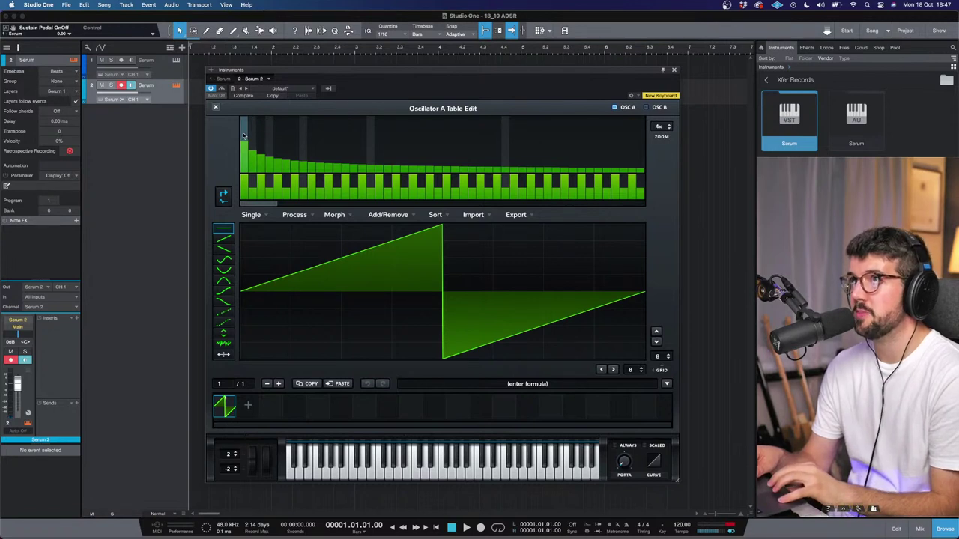
mouse_move(242, 135)
left_mouse_down()
mouse_move(333, 123)
mouse_move(387, 146)
mouse_move(536, 104)
mouse_move(592, 127)
mouse_move(654, 172)
left_mouse_up()
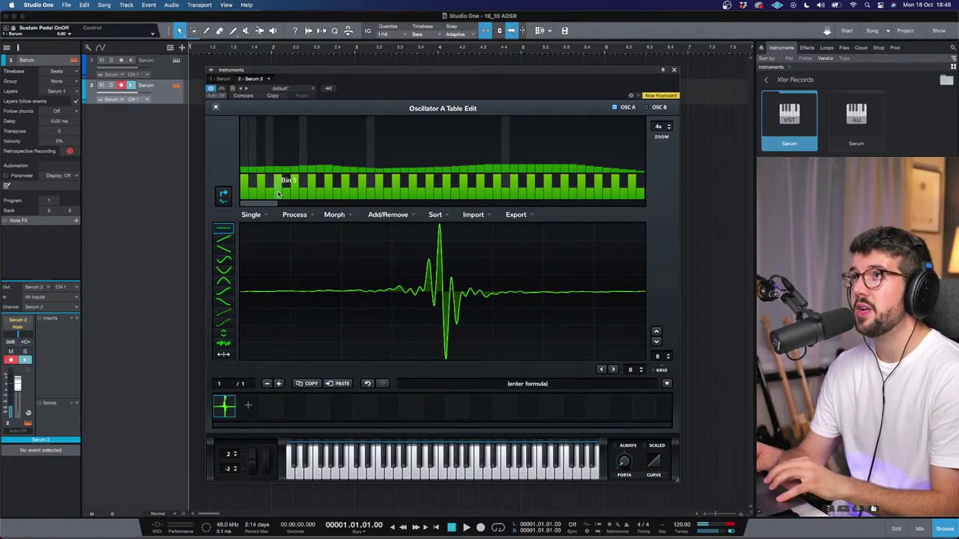
left_click_drag(266, 176, 261, 152)
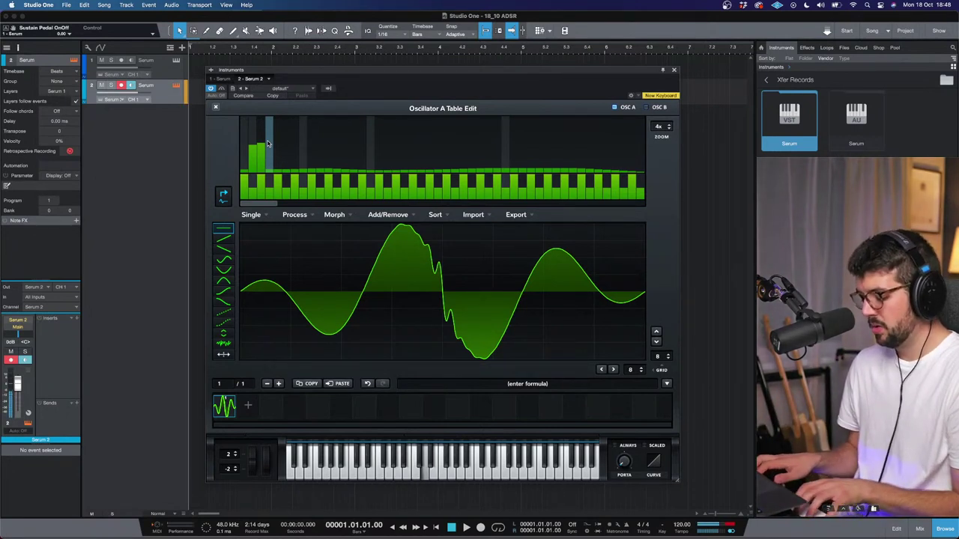
left_click(216, 108)
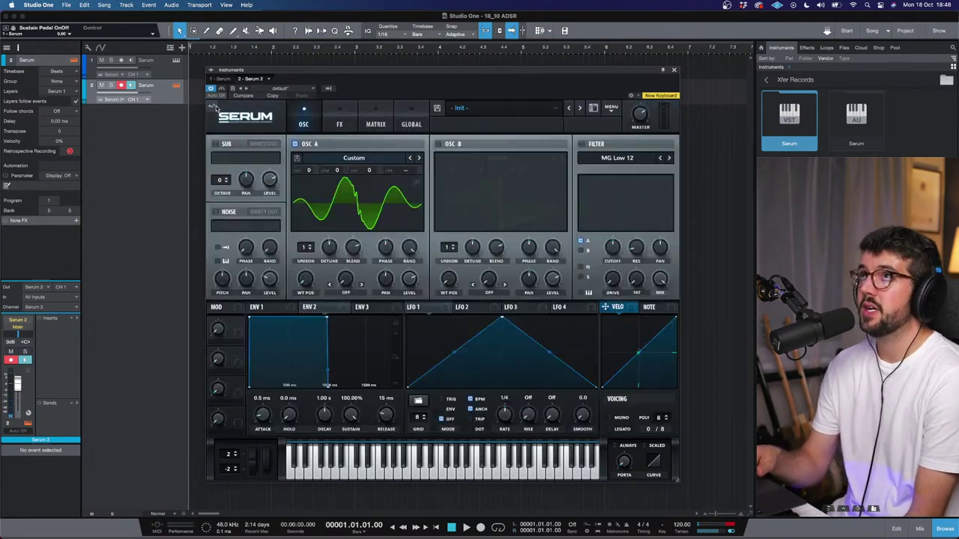
Reset the second instance to the Init preset, and load the analog Basic Shapes wavetable into Oscillator A
left_click(612, 108)
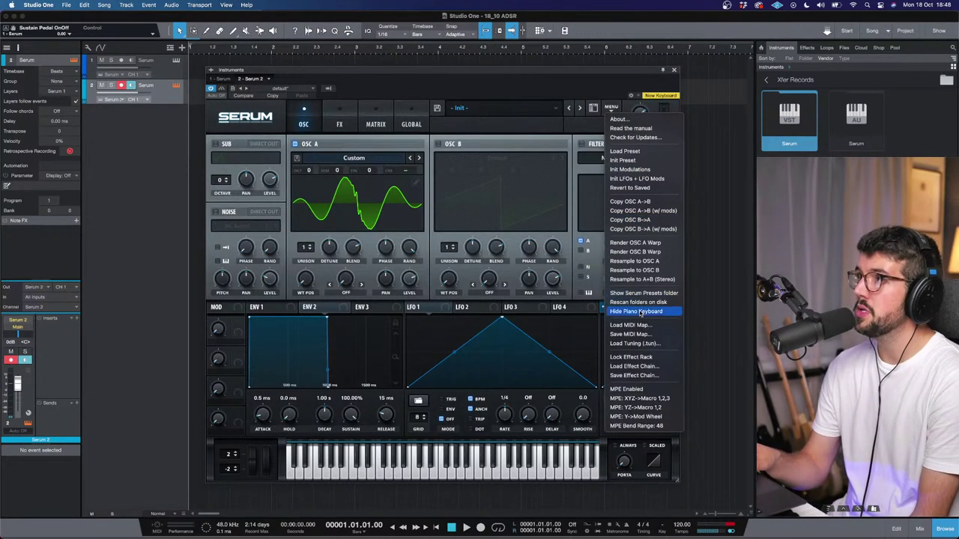
left_click(623, 160)
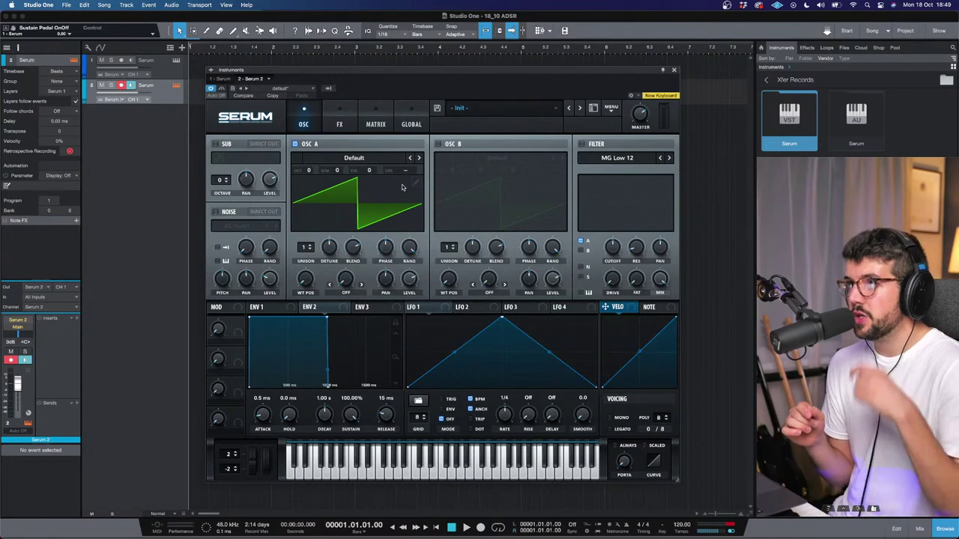
left_click(397, 163)
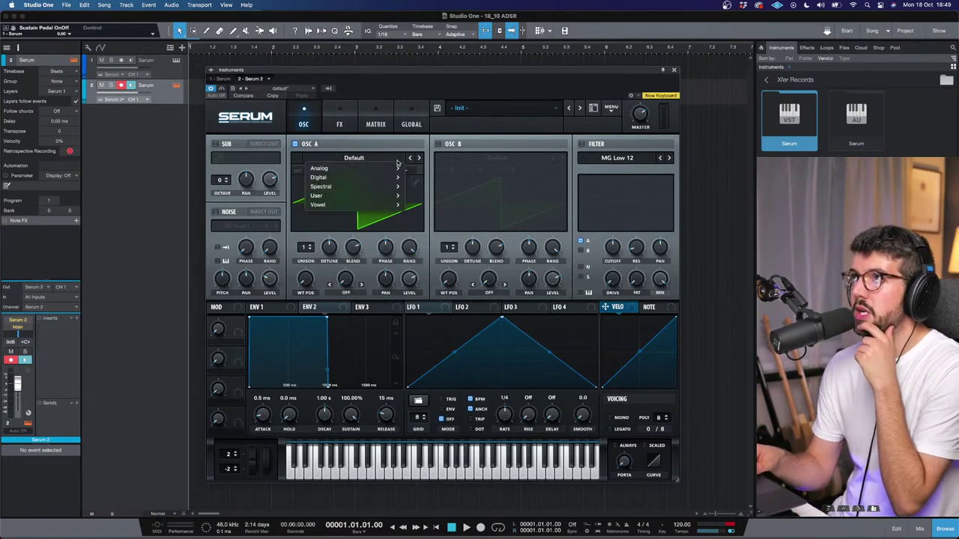
mouse_move(397, 177)
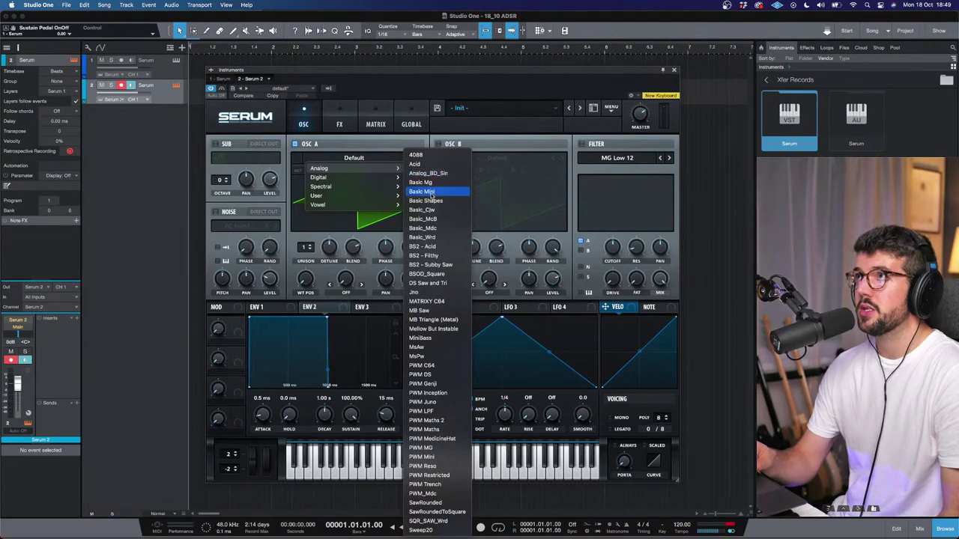
left_click(425, 201)
Redraw the first frame of Oscillator A's Basic Shapes table as two S-curves, one per half, using a horizontal grid of 2
left_click(417, 182)
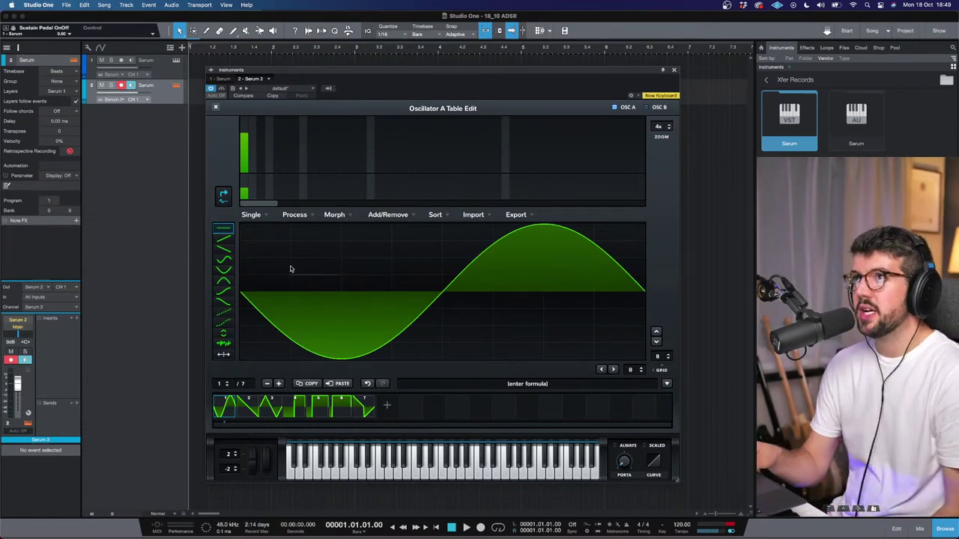
left_click(224, 291)
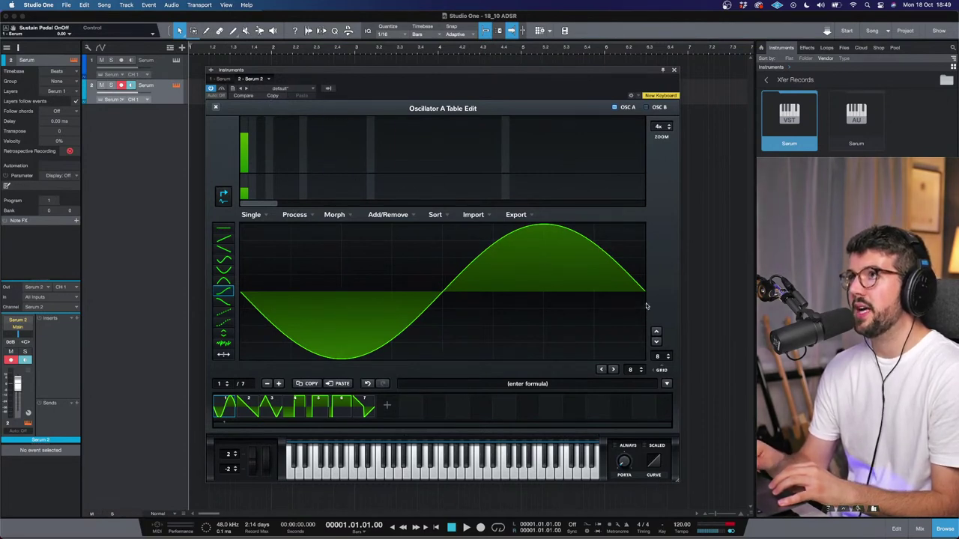
mouse_move(265, 281)
left_mouse_down()
mouse_move(440, 228)
mouse_move(503, 311)
mouse_move(588, 350)
mouse_move(643, 352)
left_mouse_up()
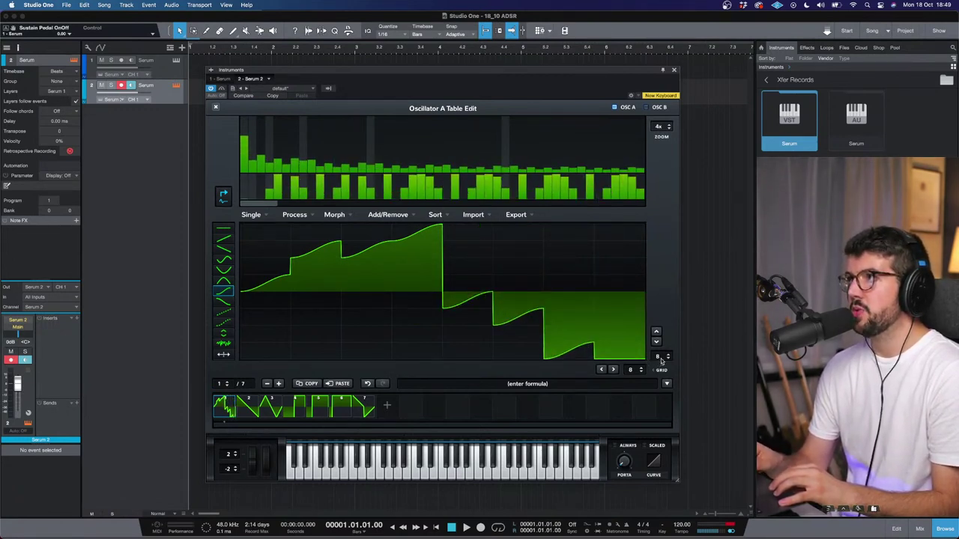
left_click(669, 360)
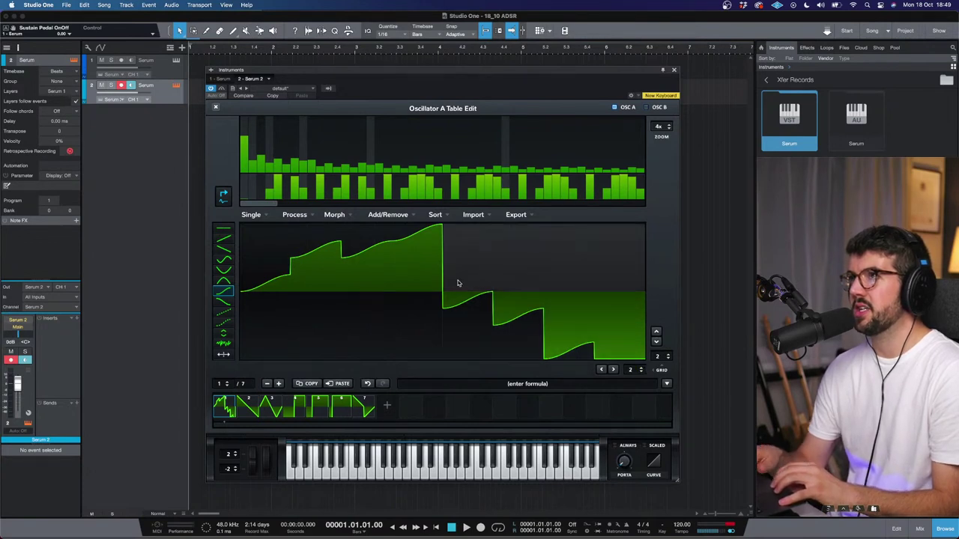
left_click(361, 257)
left_click(465, 332)
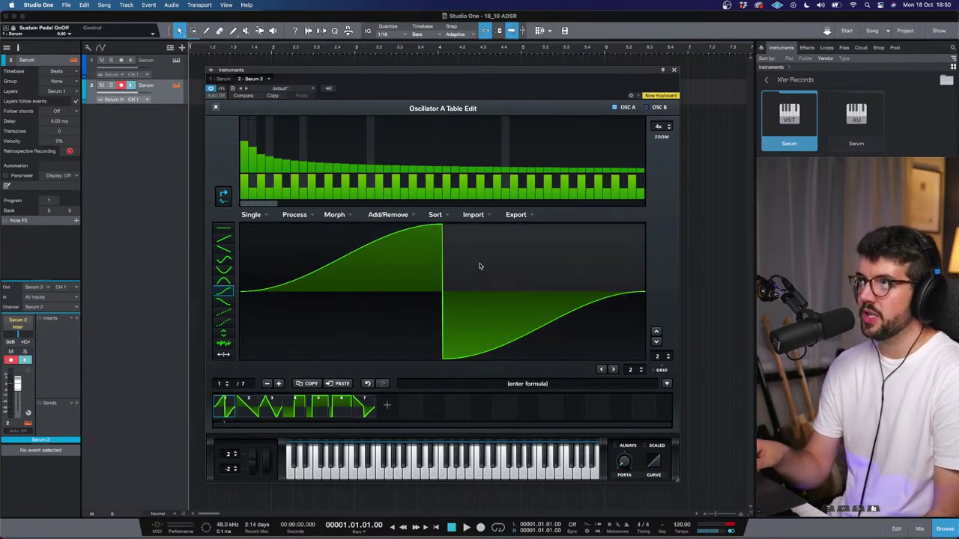
left_click(215, 107)
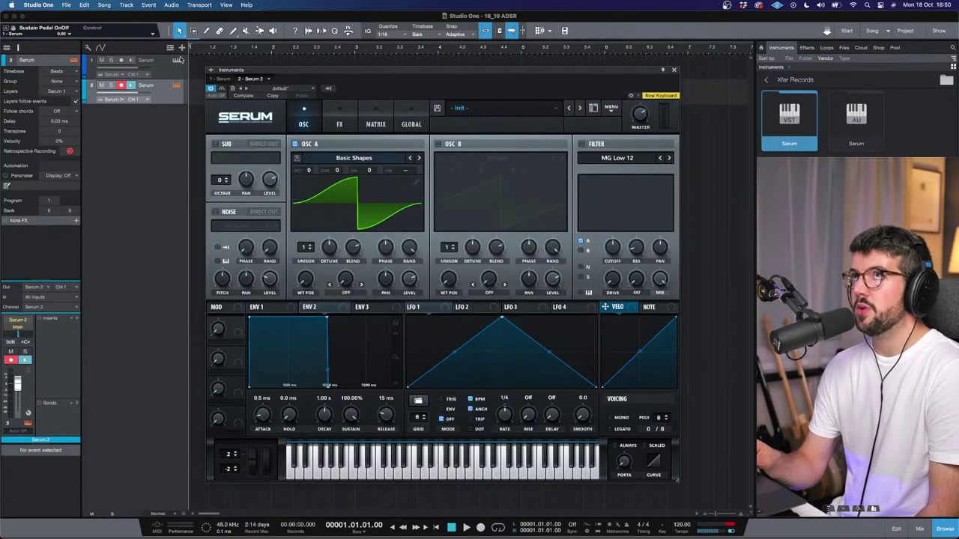
Load the Guetta Lead.fxp preset from the 18/10 Livestream presets folder on the Desktop into the first Serum instance
left_click(150, 61)
left_click(618, 107)
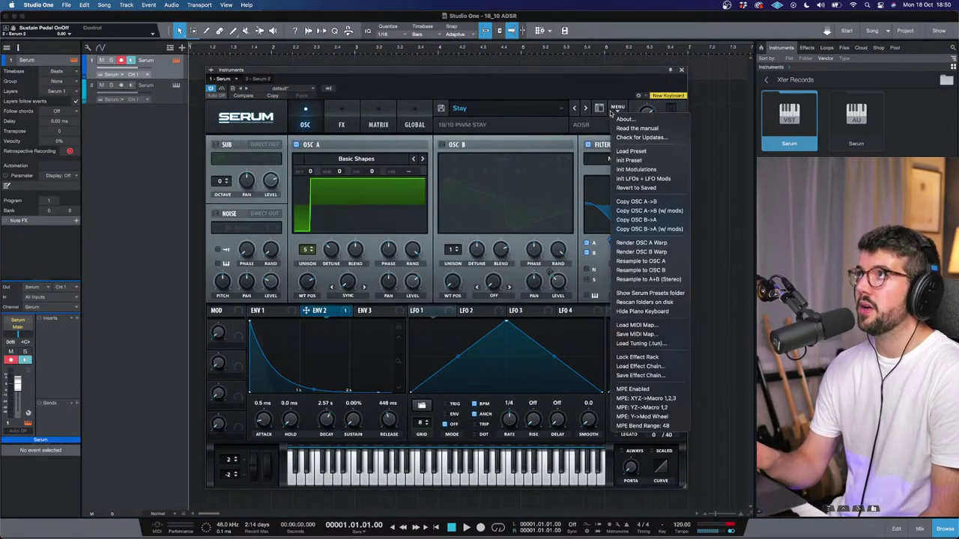
left_click(632, 150)
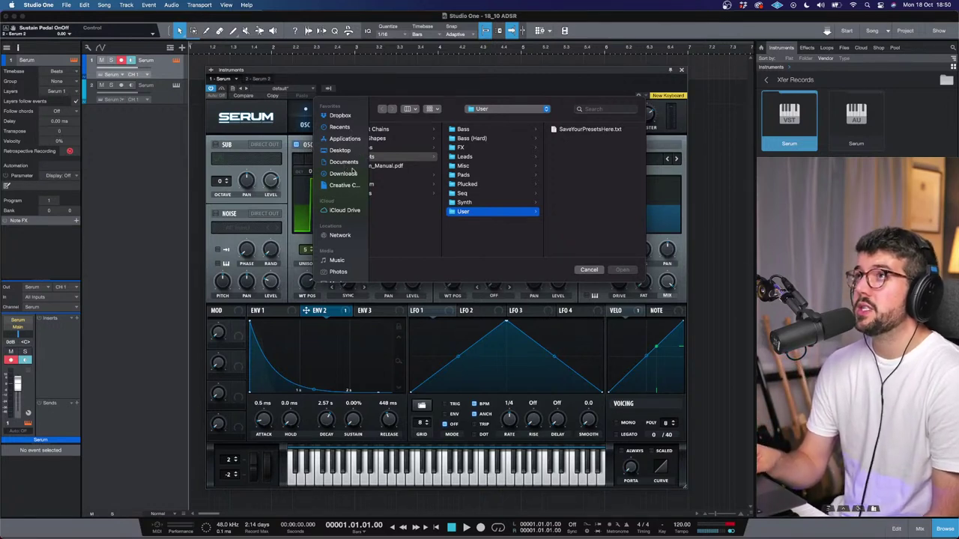
left_click(341, 151)
left_click(449, 139)
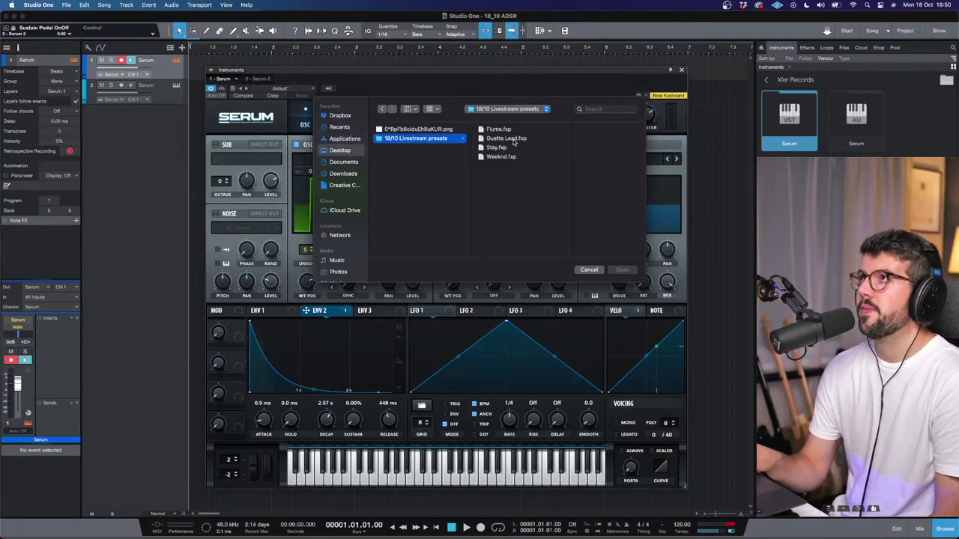
left_click(498, 139)
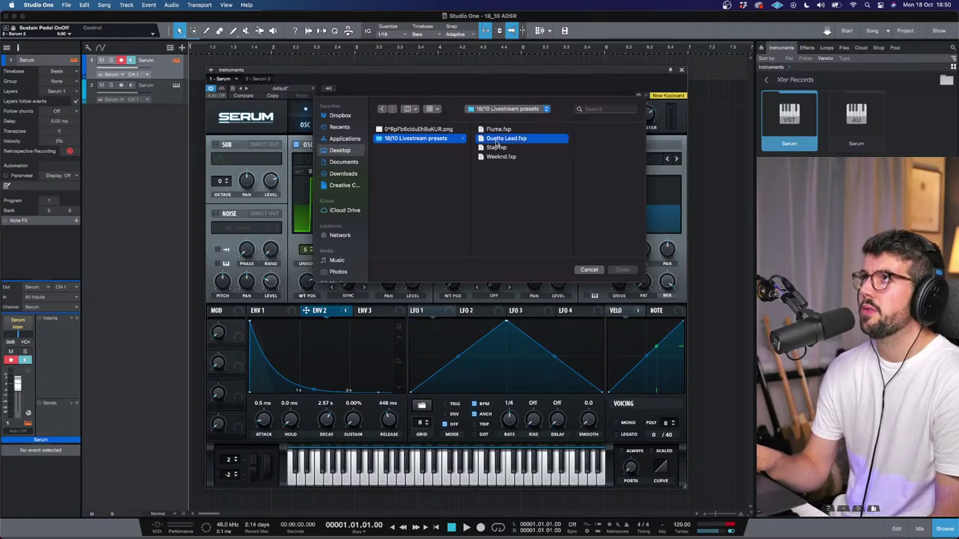
left_click(624, 273)
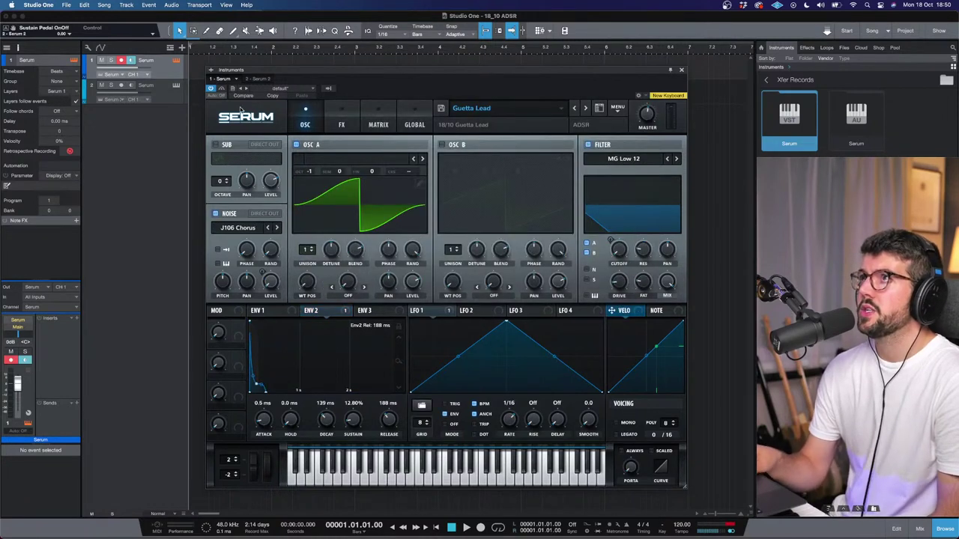
Set Oscillator A's octave to -1 in the second Serum instance, matching the Guetta Lead preset
left_click(170, 98)
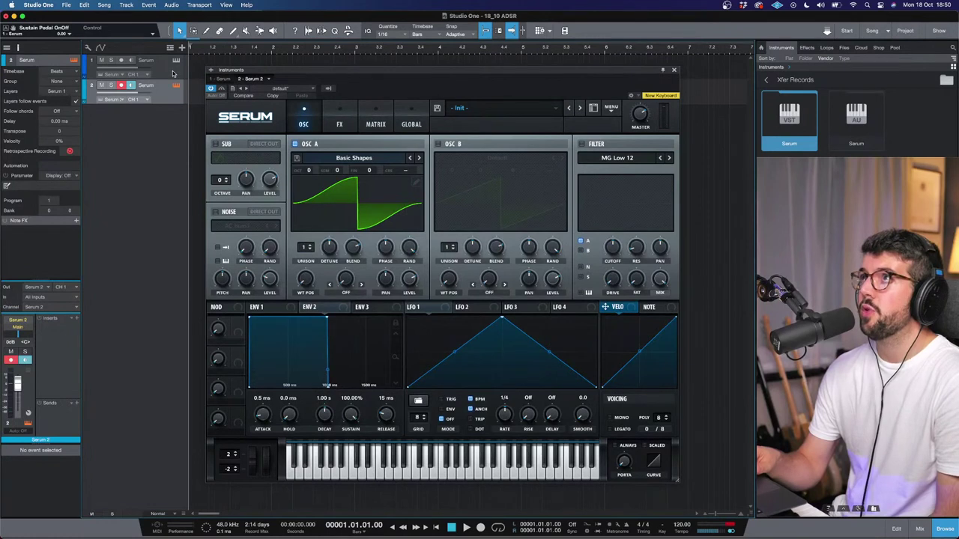
left_click(172, 73)
left_click(173, 95)
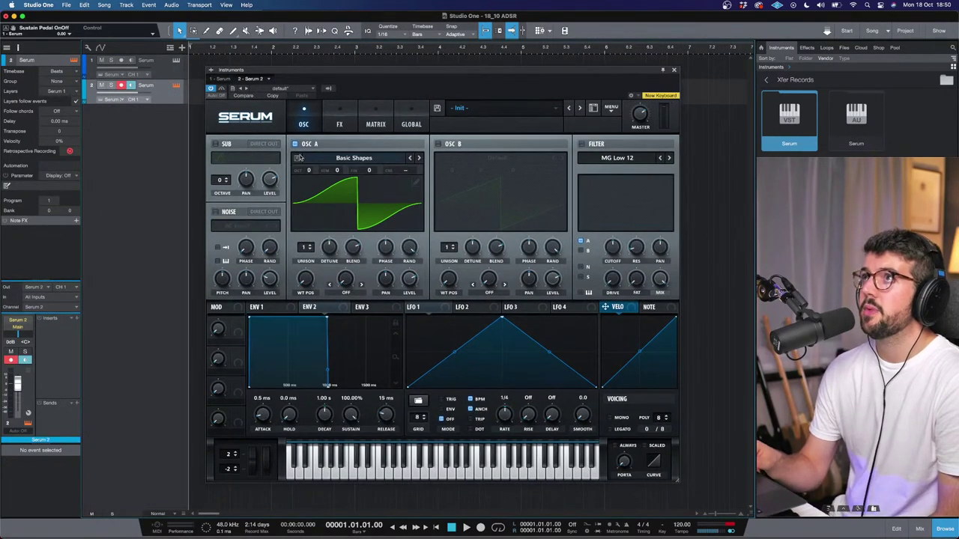
left_click_drag(306, 169, 306, 178)
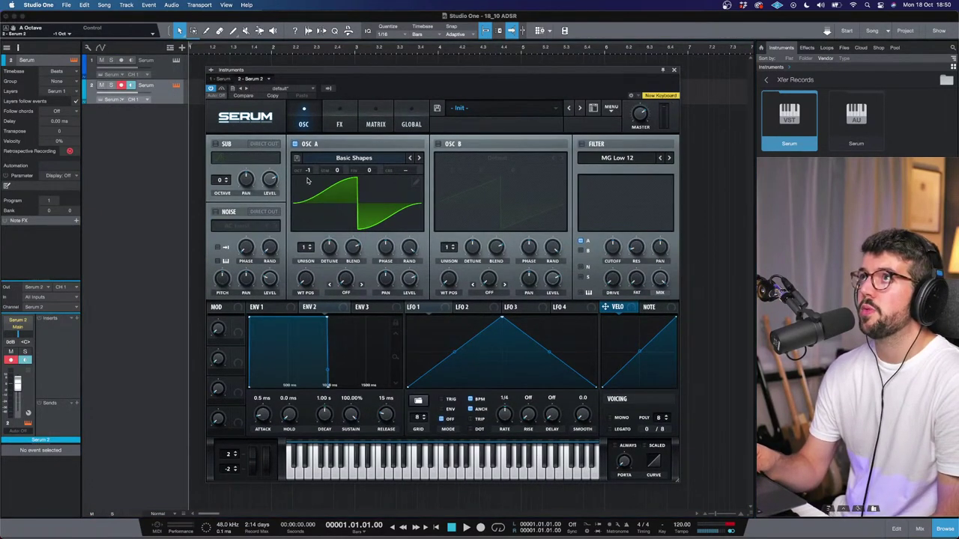
Check Guetta Lead's Envelope 1 in the first instance, and enable the MG Low 12 filter in the second instance
left_click(163, 72)
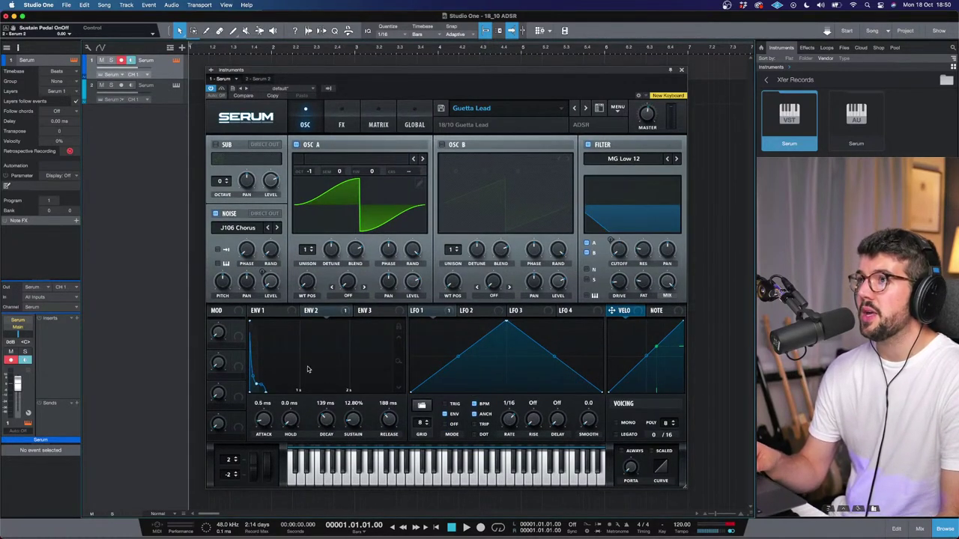
left_click(278, 311)
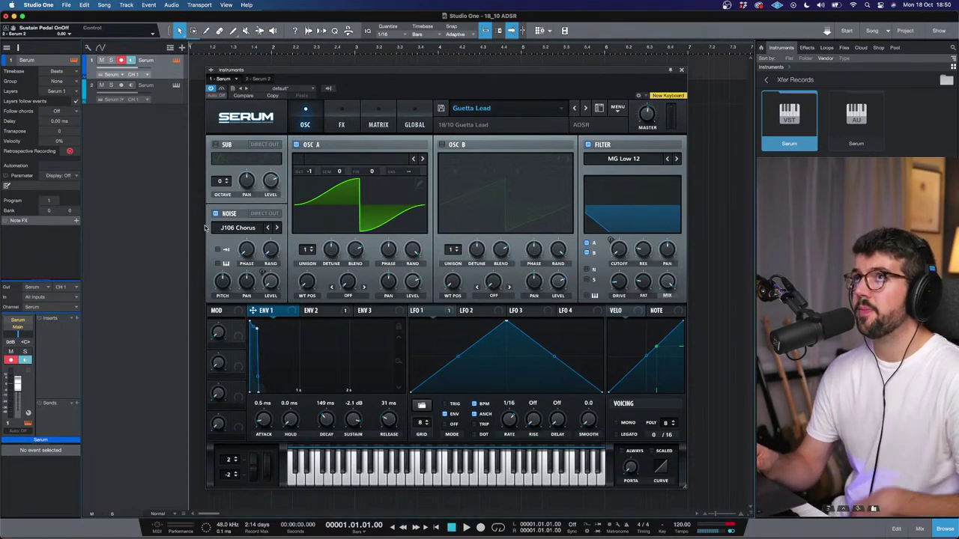
key("Down")
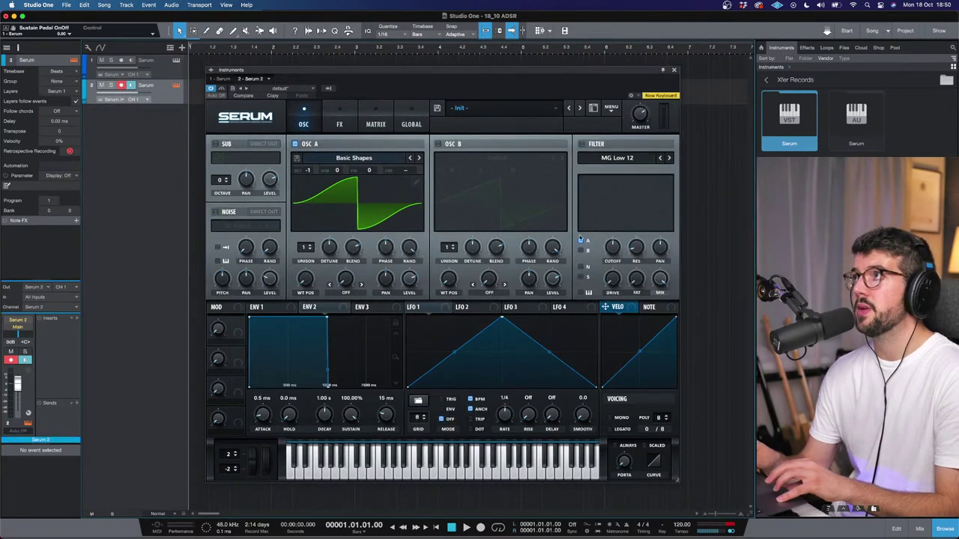
left_click(582, 144)
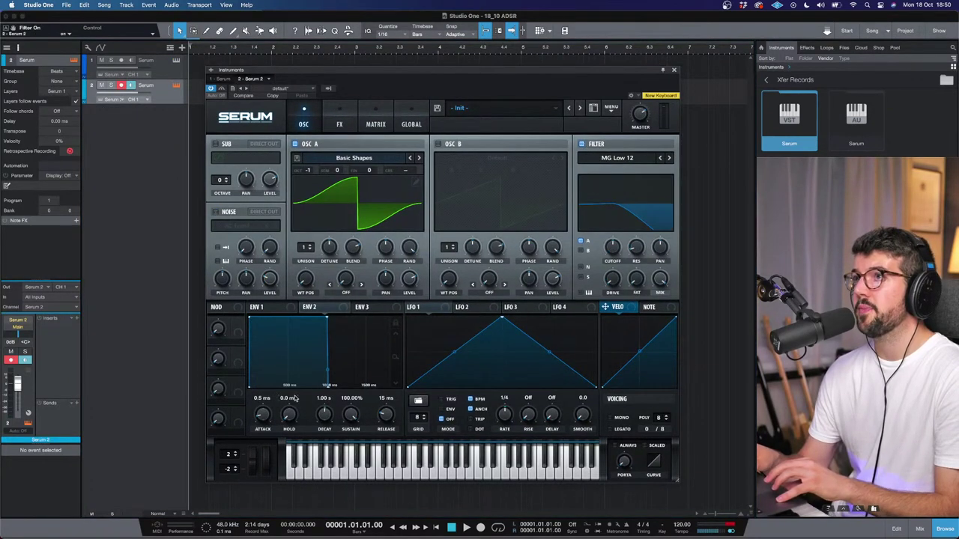
Shape Envelope 1 with a 54 ms decay, -1.9 dB sustain and 40 ms release, and raise the filter cutoff slightly
left_click(272, 309)
left_click_drag(324, 416, 319, 434)
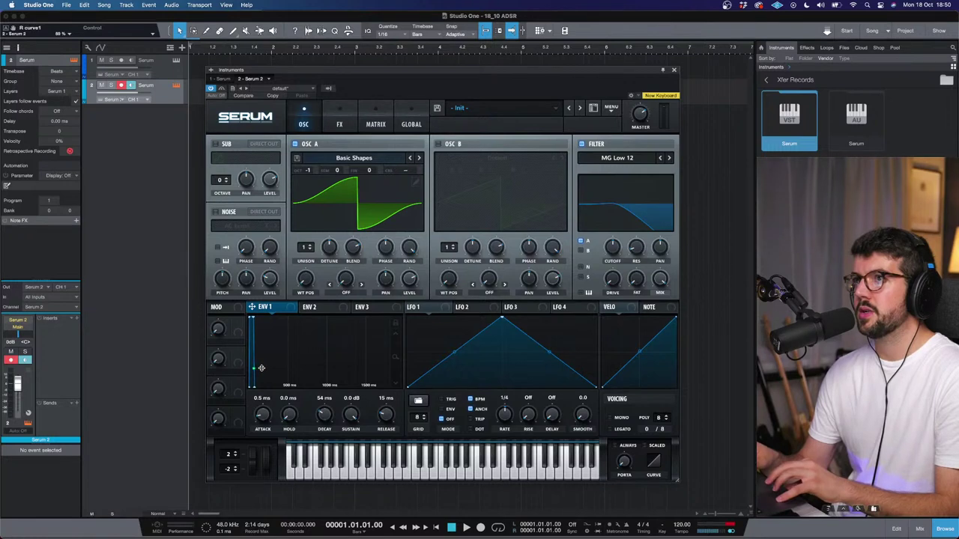
left_click_drag(383, 430, 347, 430)
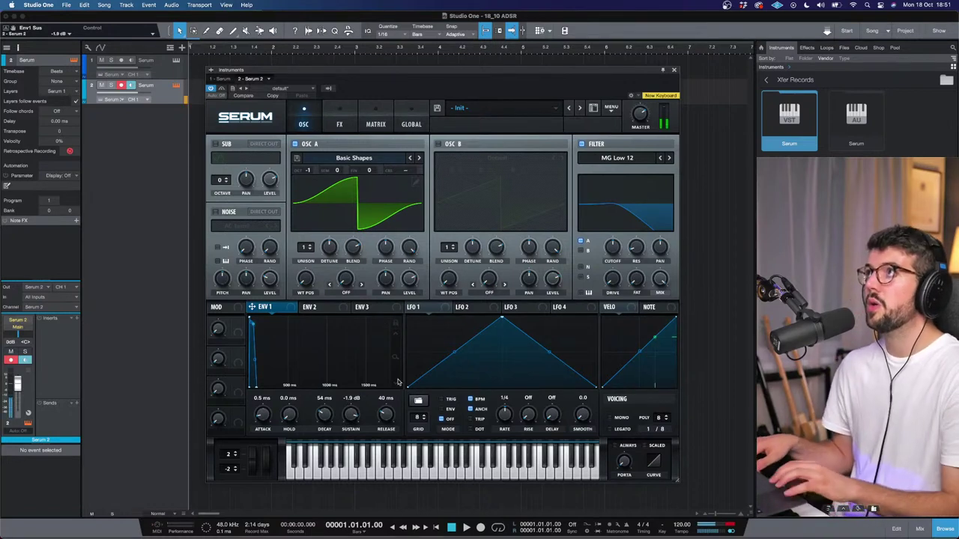
left_click_drag(629, 219, 641, 218)
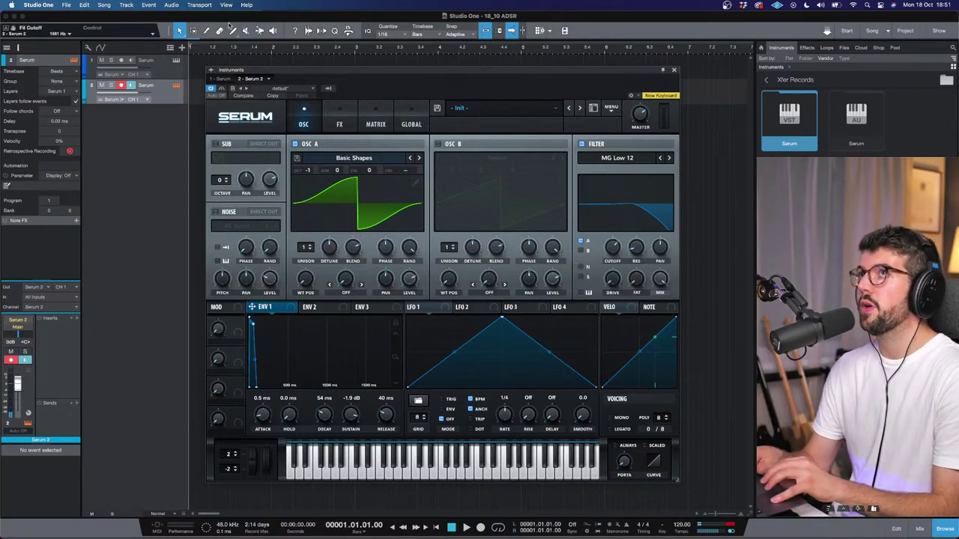
Examine Guetta Lead's Envelope 2 settings and the modulator assigned to its filter cutoff in the first instance
left_click(165, 72)
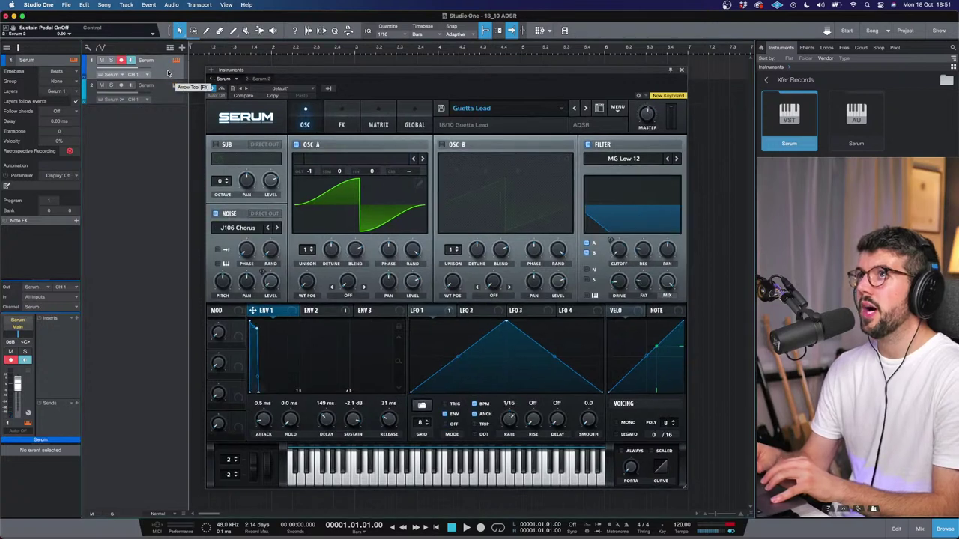
left_click(335, 314)
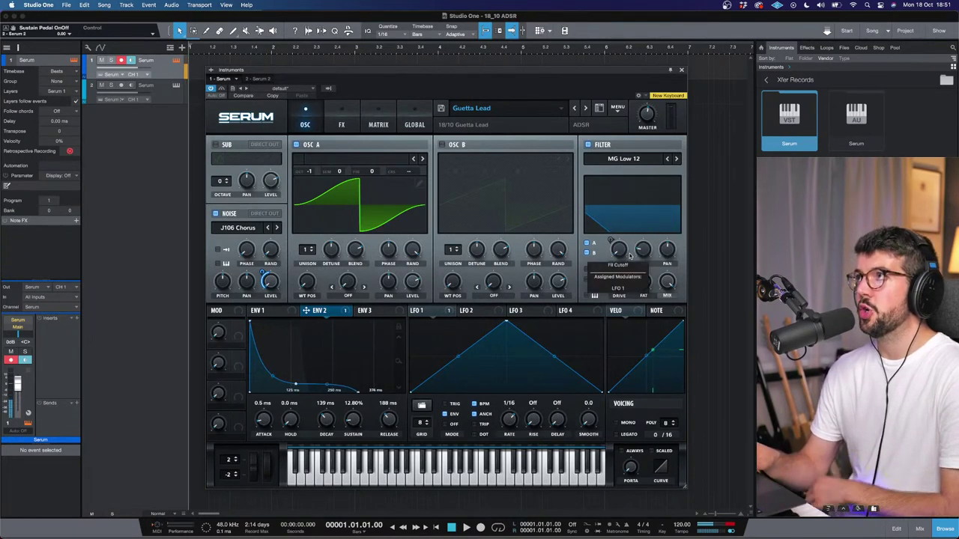
mouse_move(617, 249)
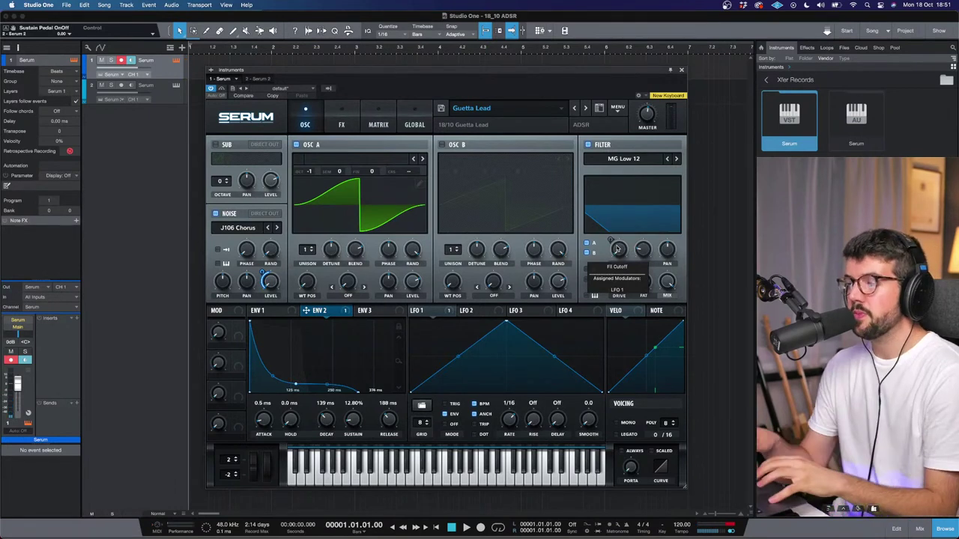
Shape Envelope 2 in the second instance as a short pluck with a 74 ms decay, 17.32% sustain and 251 ms release
left_click(173, 93)
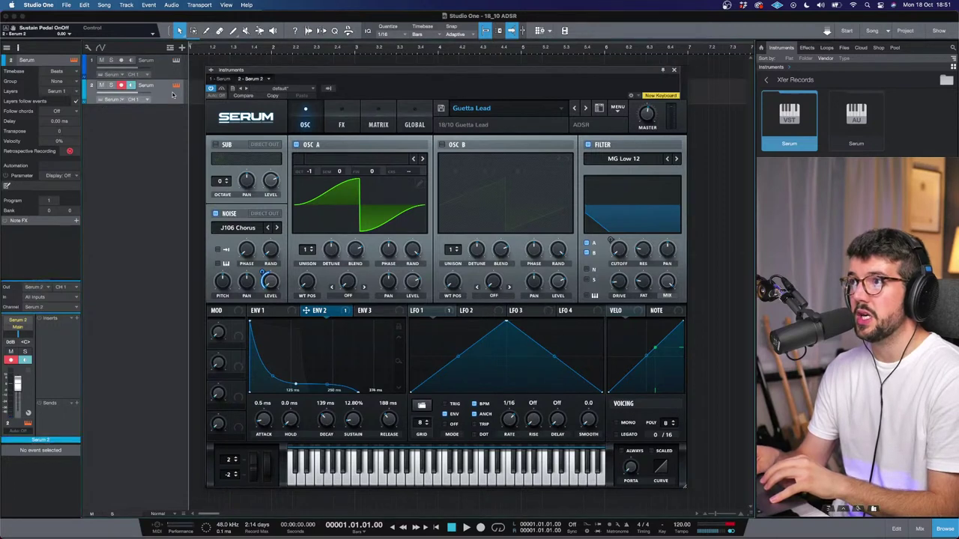
left_click(319, 308)
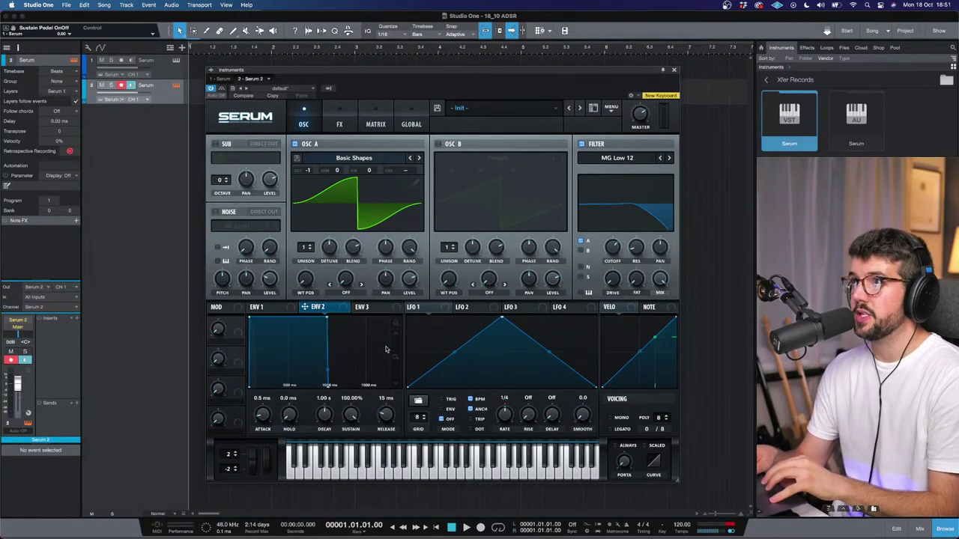
scroll(396, 378, "up", 2)
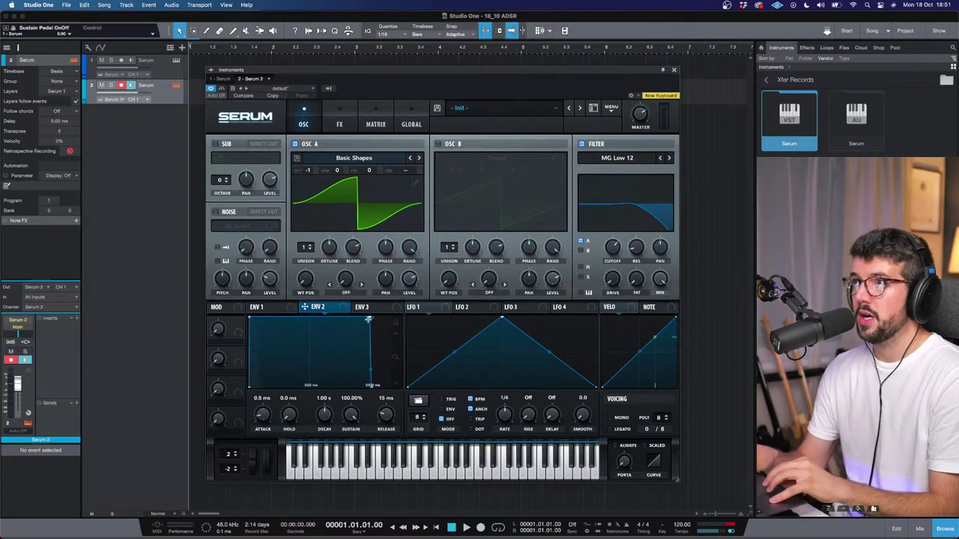
left_click_drag(367, 319, 296, 325)
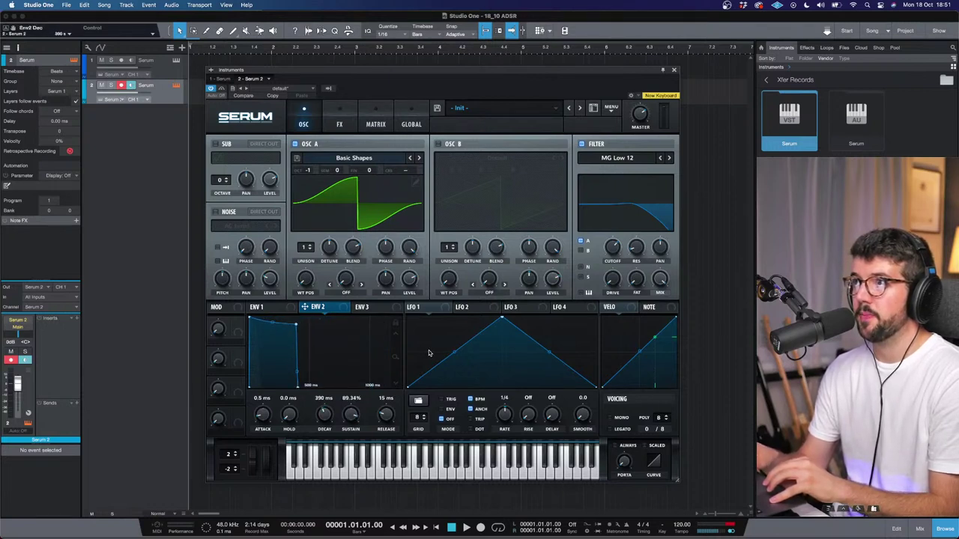
scroll(396, 364, "up", 3)
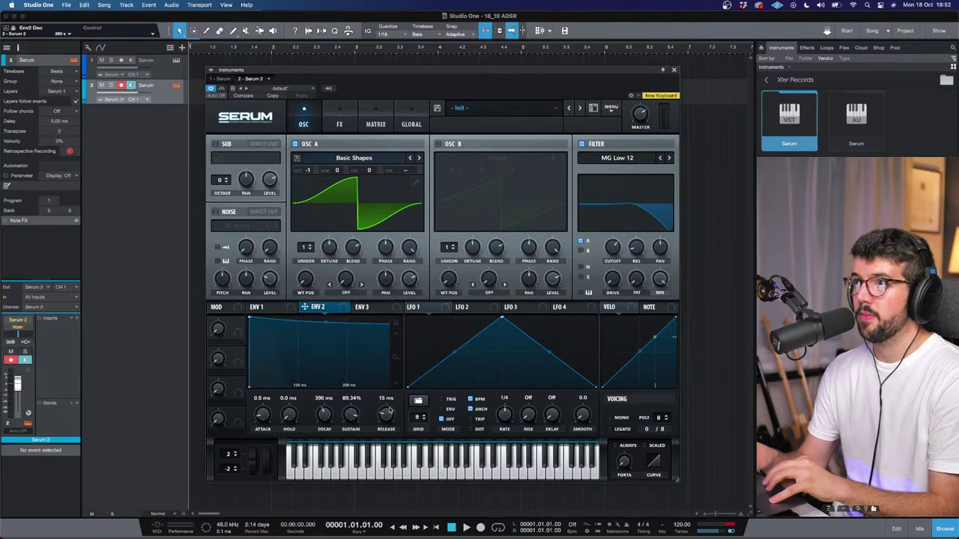
left_click(155, 66)
left_click(156, 86)
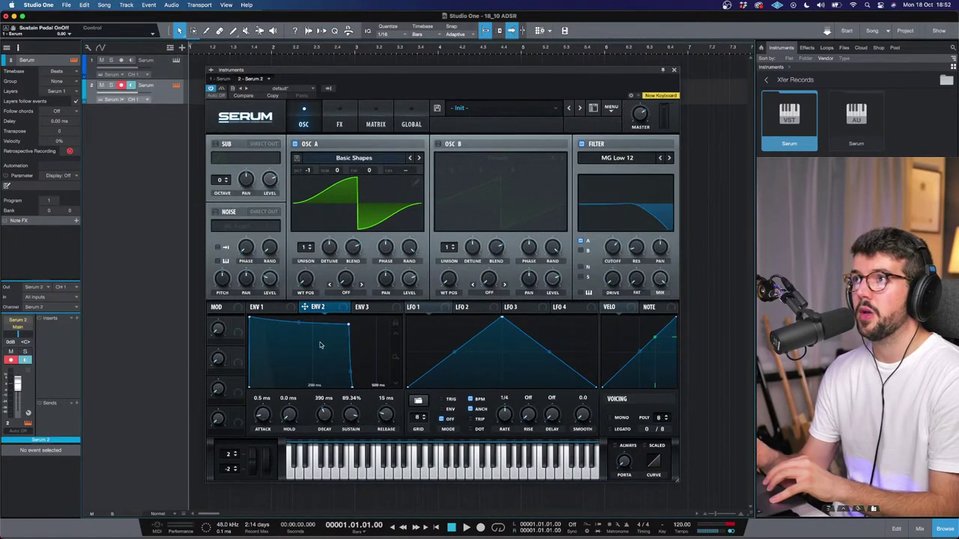
left_click_drag(348, 324, 215, 376)
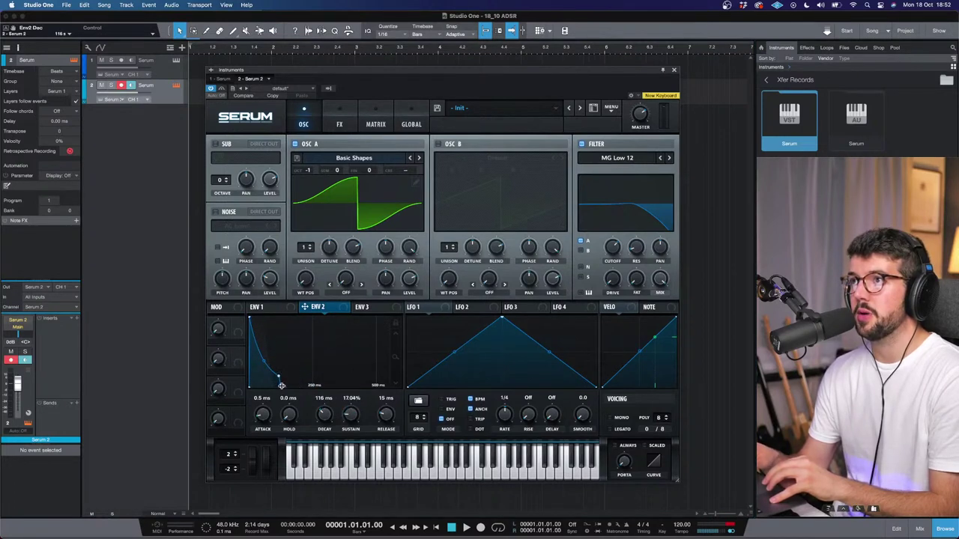
left_click_drag(279, 384, 401, 378)
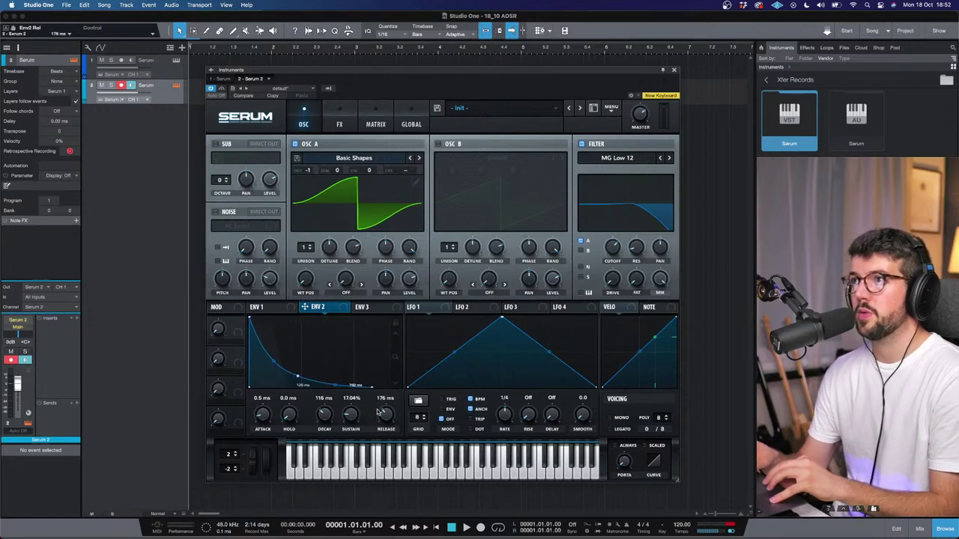
left_click_drag(384, 417, 382, 413)
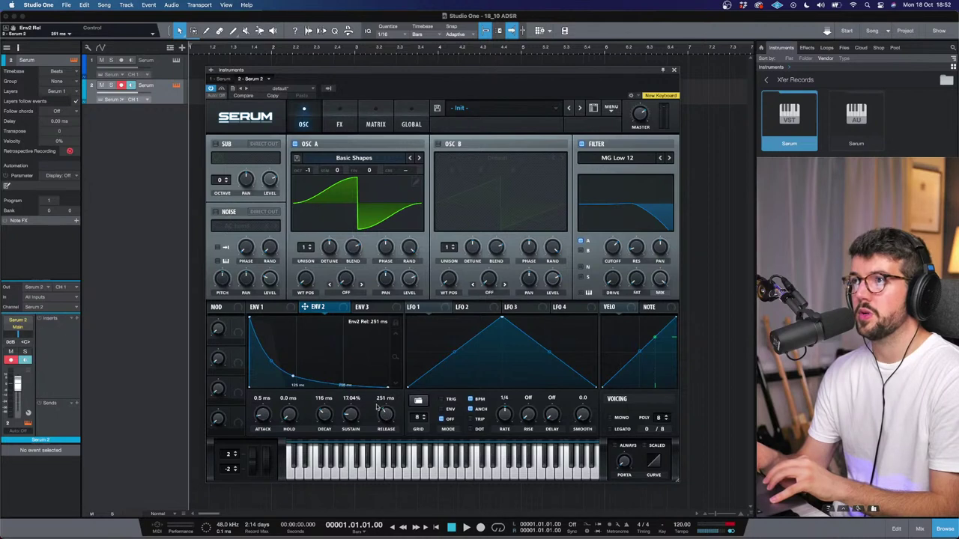
left_click_drag(295, 377, 279, 365)
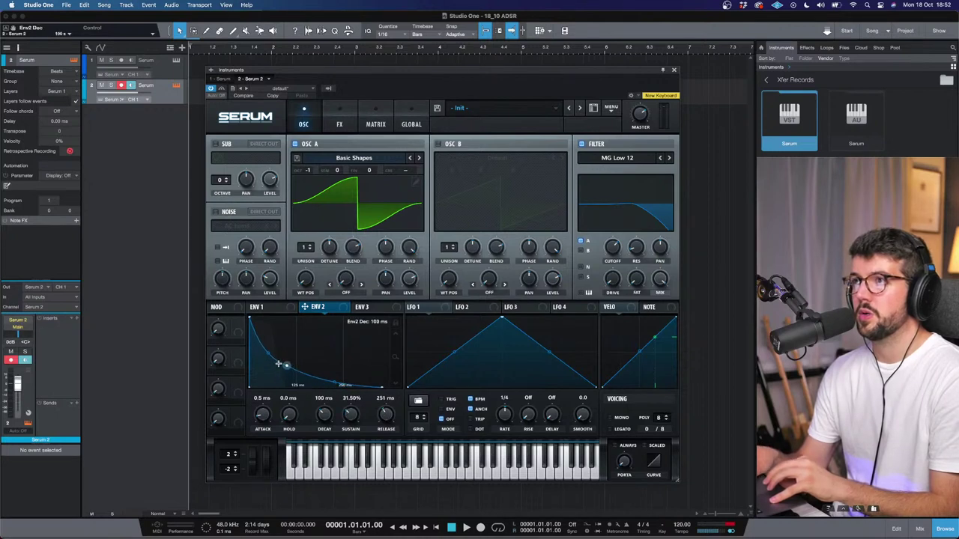
left_click_drag(334, 383, 264, 374)
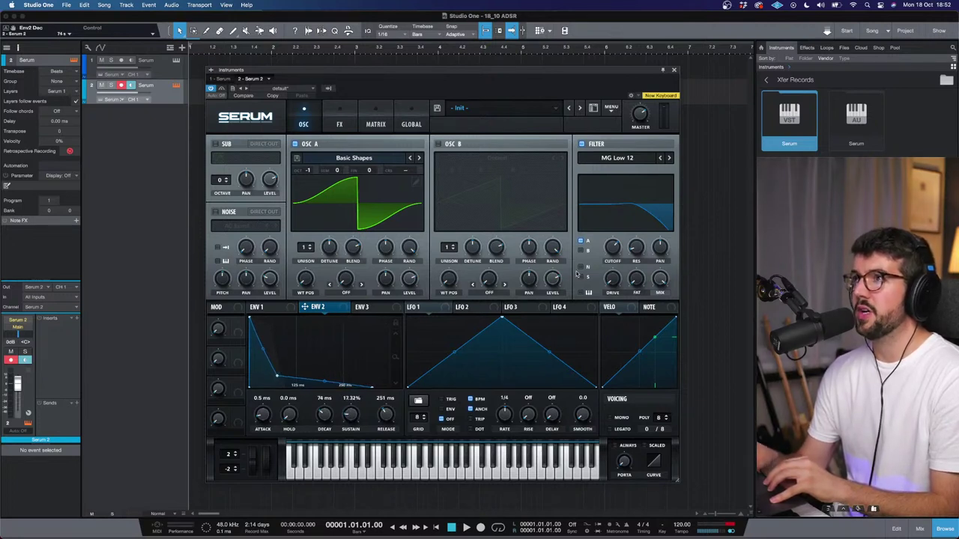
Assign Envelope 2 to the filter cutoff, lower the cutoff to 8 Hz, and enable the noise oscillator with J106 Chorus
left_click_drag(609, 257, 600, 248)
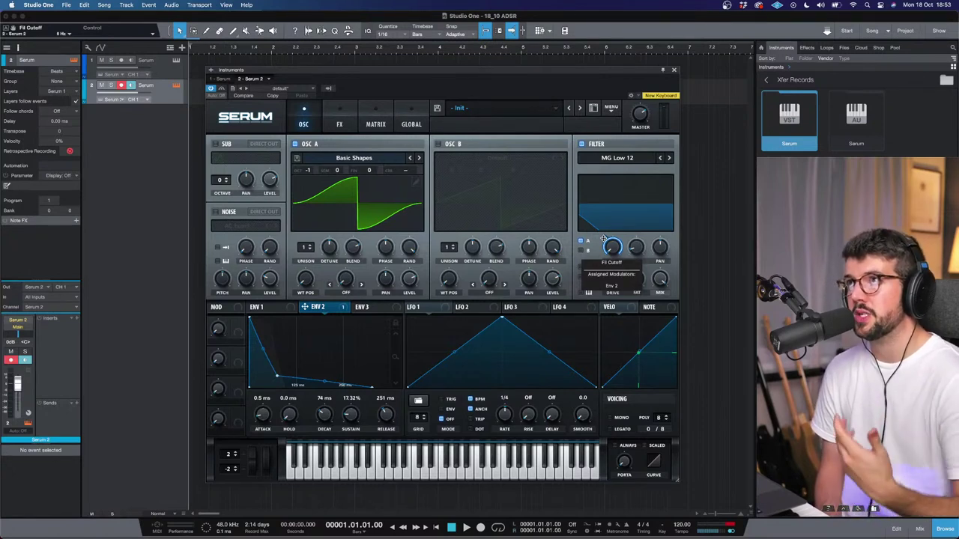
left_click(215, 211)
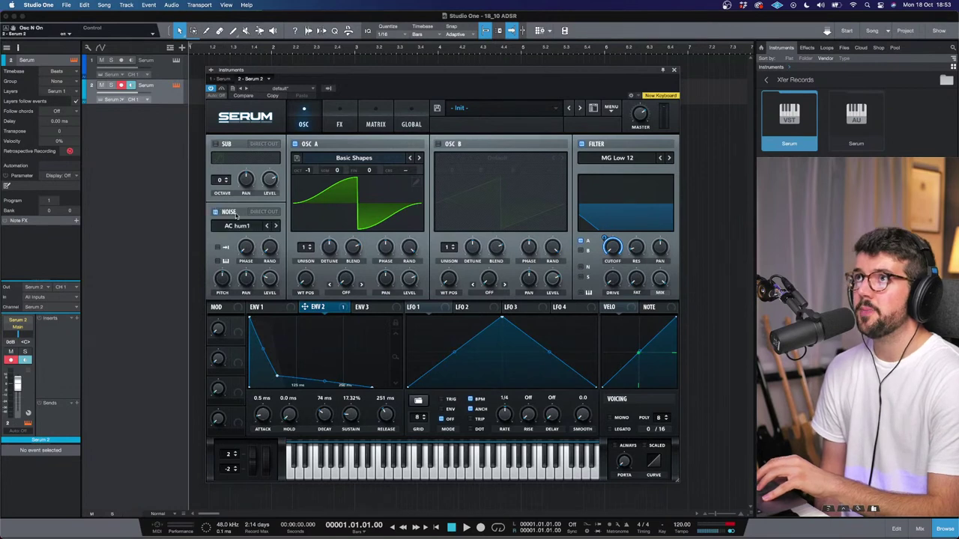
left_click(249, 225)
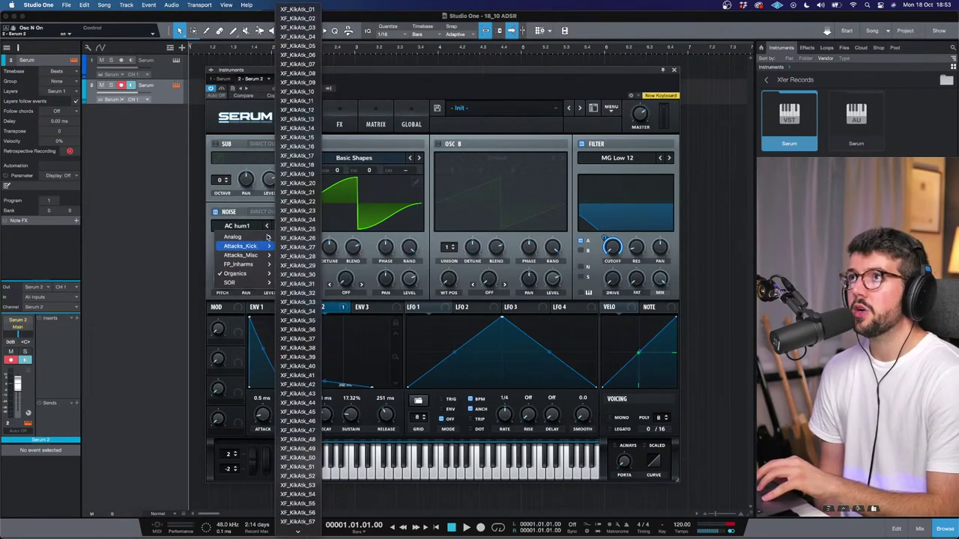
mouse_move(268, 236)
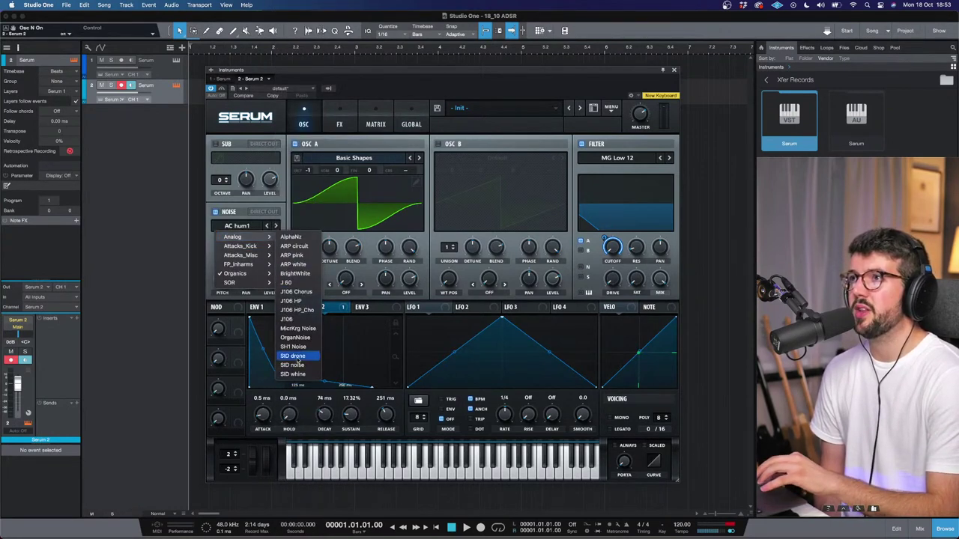
left_click(304, 293)
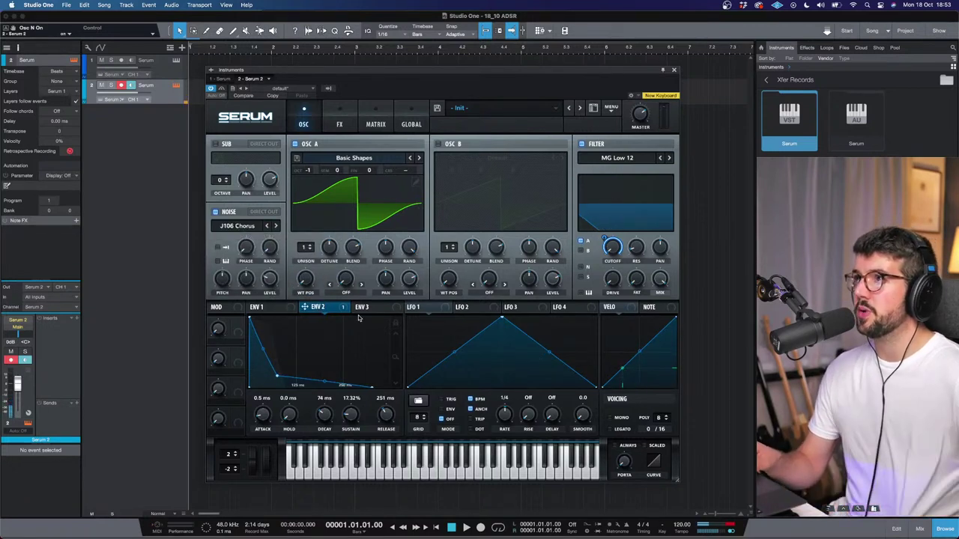
Modulate the noise level with Envelope 2 by about 44 and compare the sound with the noise off and on
left_click_drag(305, 307, 257, 288)
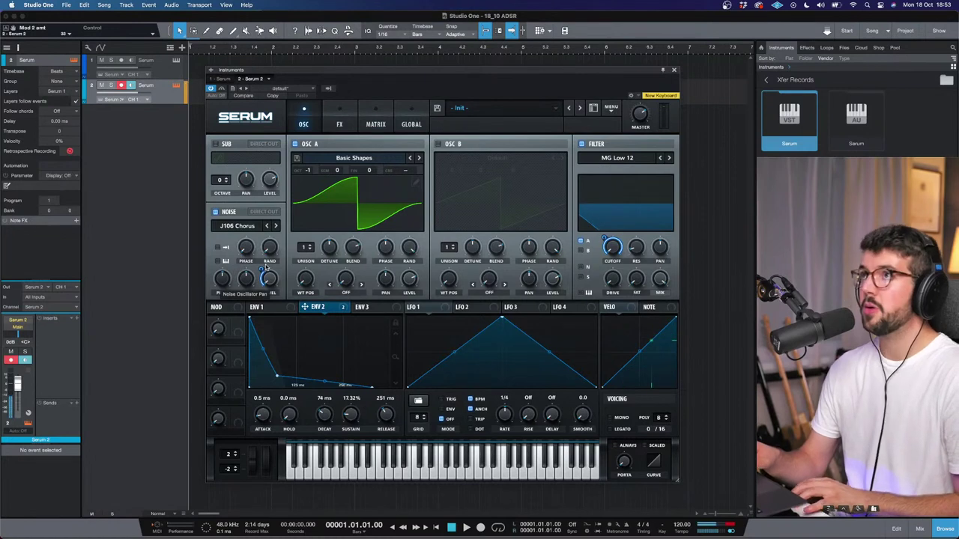
left_click_drag(264, 262, 263, 258)
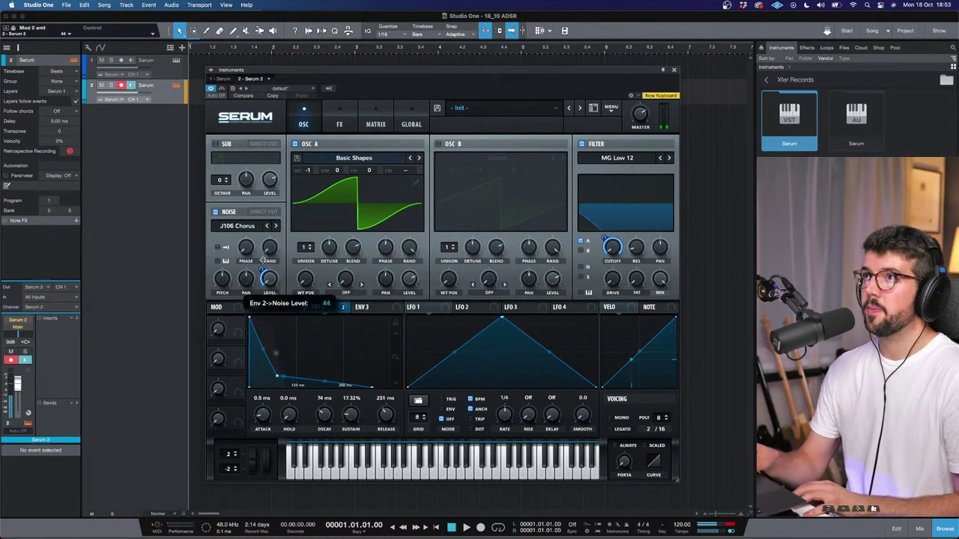
left_click(216, 212)
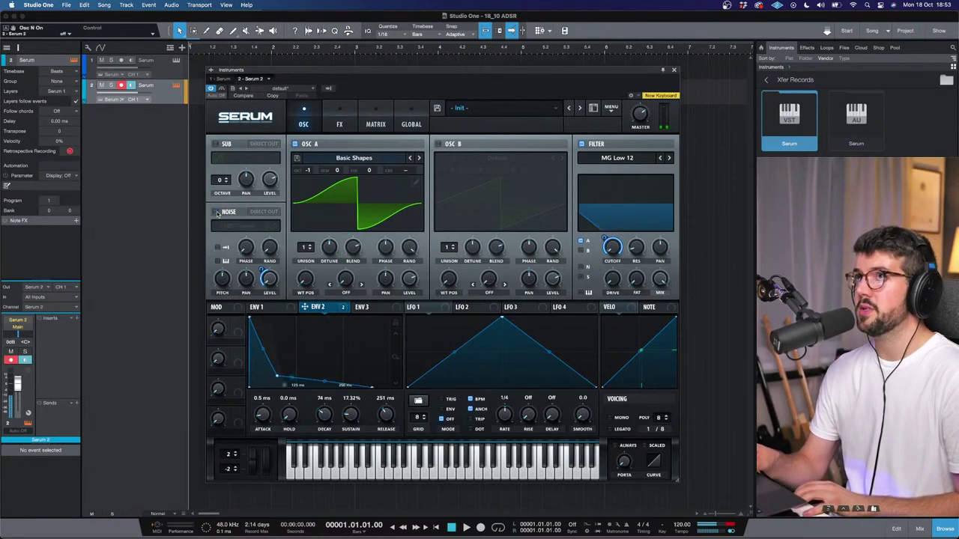
left_click(217, 212)
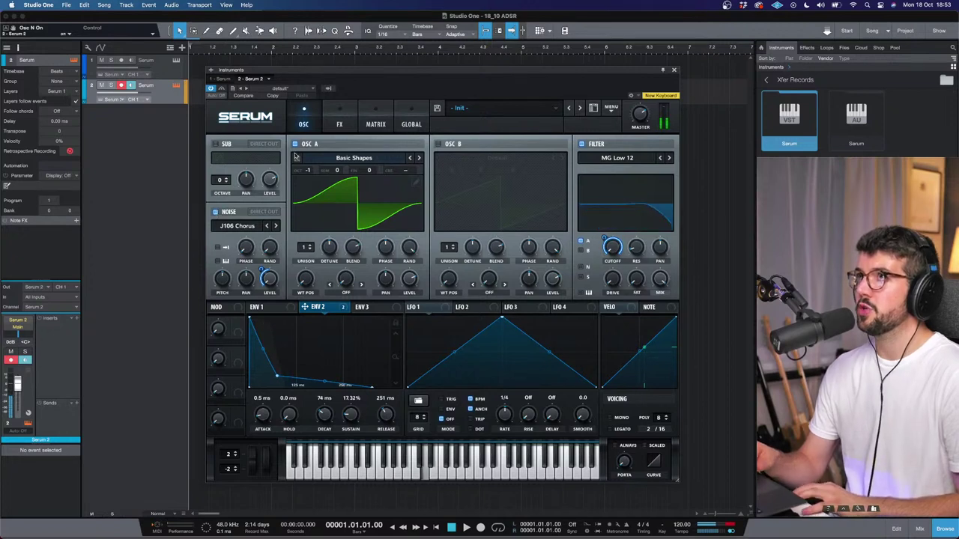
Examine Guetta Lead's effects chain in the first Serum instance
left_click(355, 111)
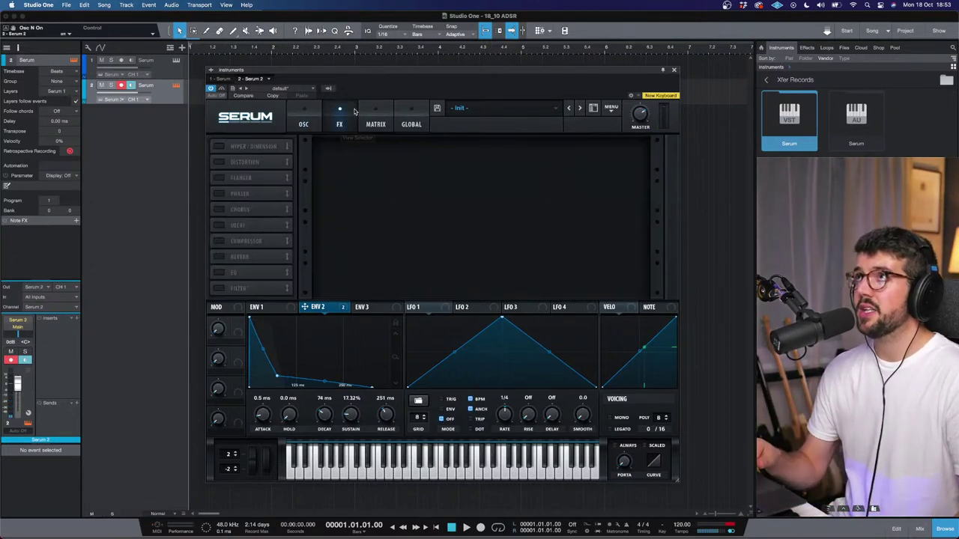
left_click(175, 75)
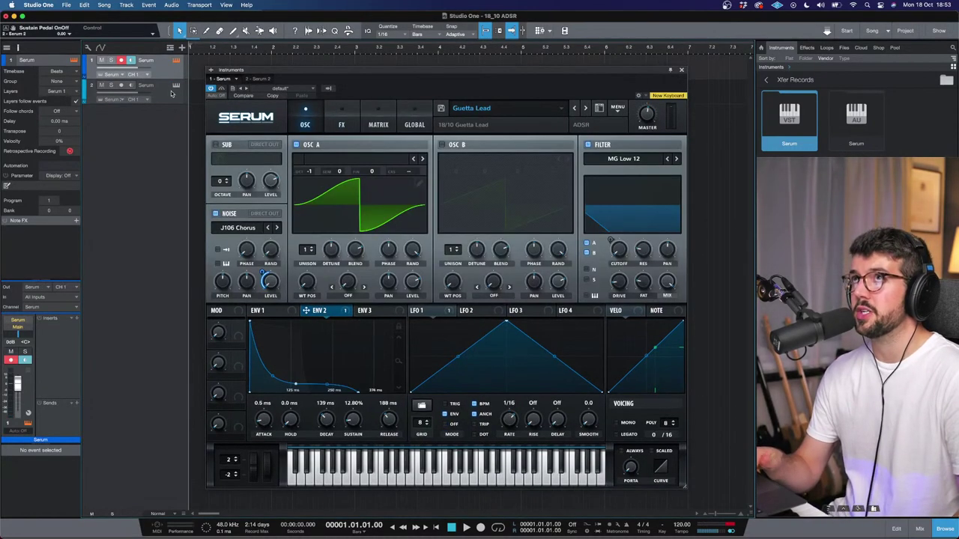
left_click(338, 106)
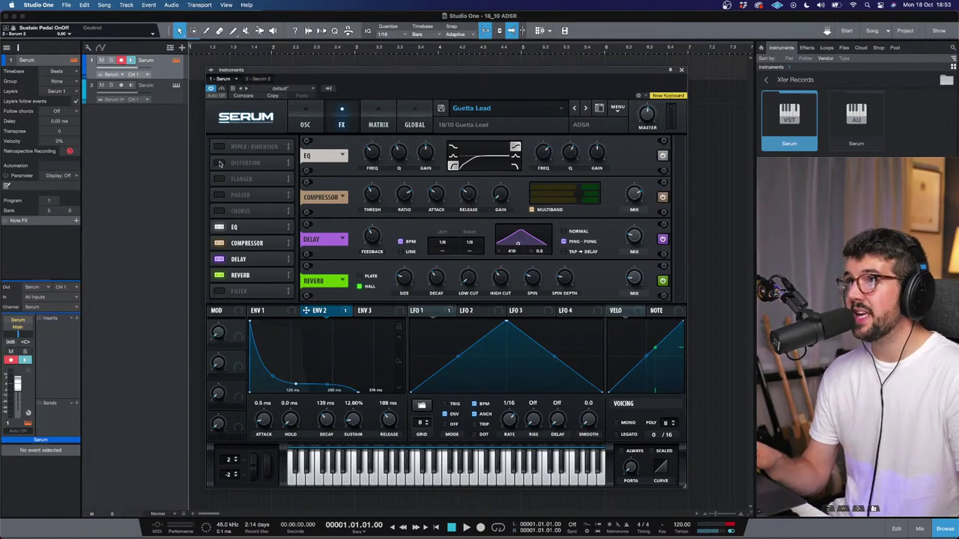
Enable the EQ in the second instance and make its low band a low cut at about 211 Hz with reduced Q
left_click(146, 88)
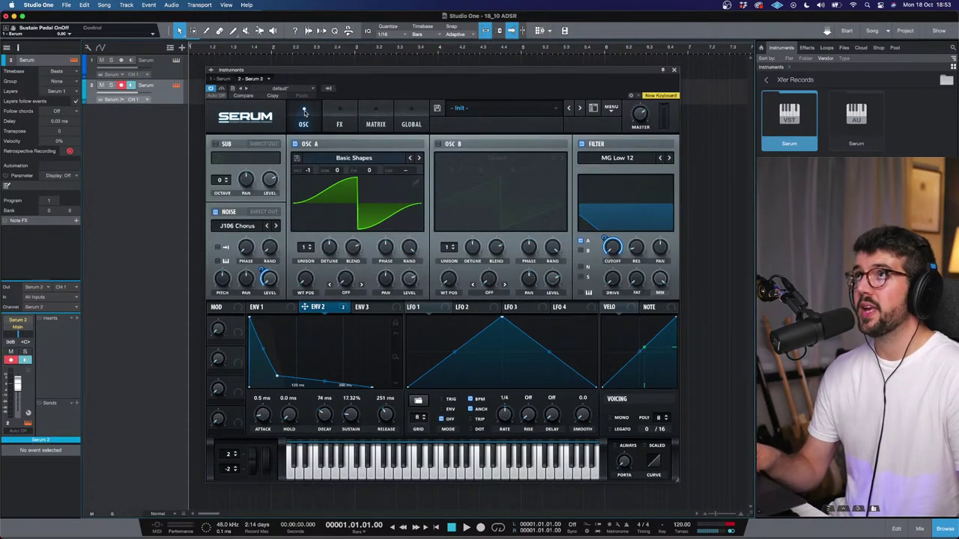
left_click(334, 120)
left_click(220, 273)
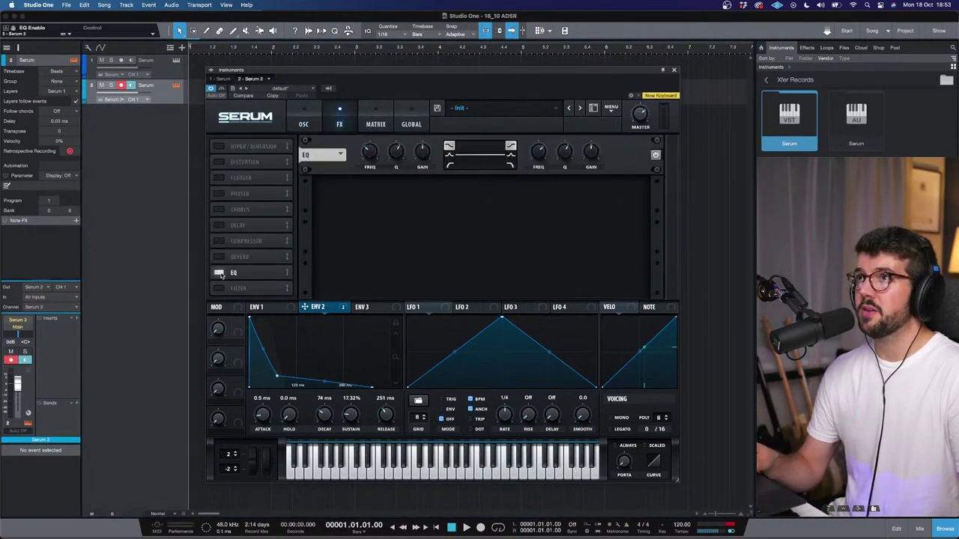
left_click(450, 166)
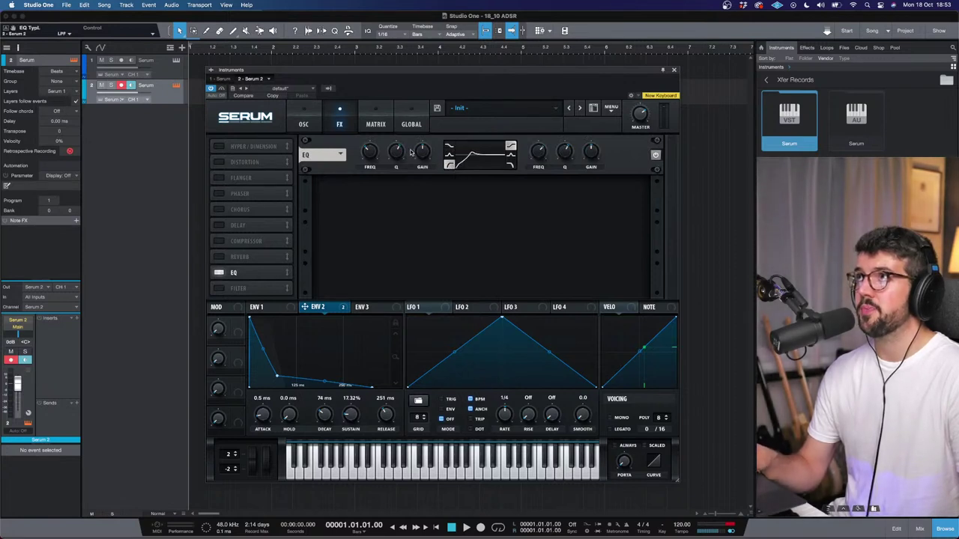
left_click_drag(396, 154, 370, 142)
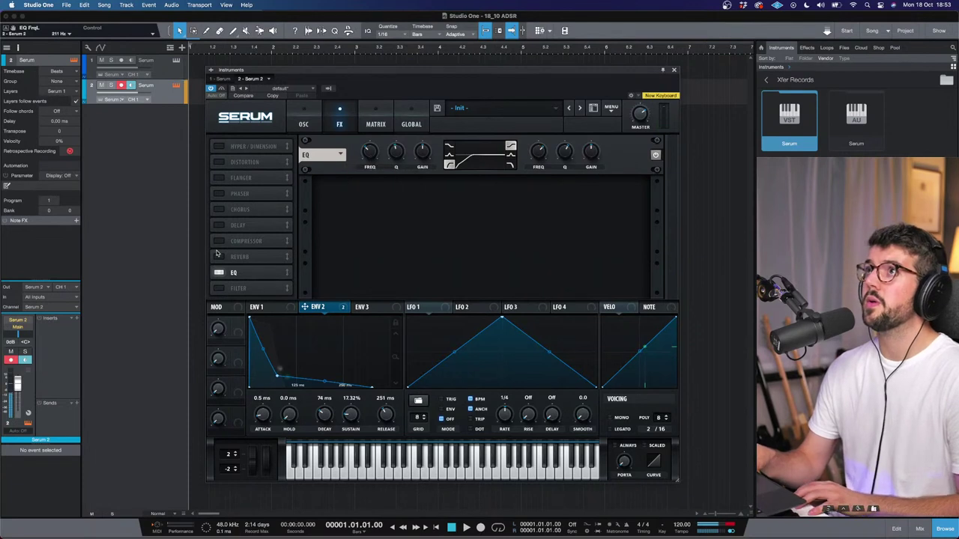
Add a multiband compressor after the EQ, with its threshold at about -12 dB and a slightly reduced mix
left_click(219, 240)
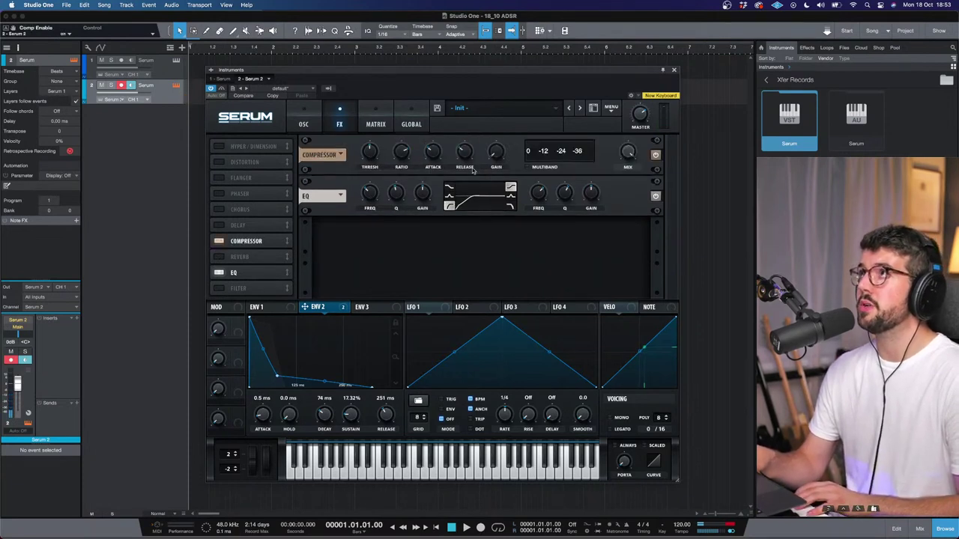
left_click_drag(282, 238, 278, 269)
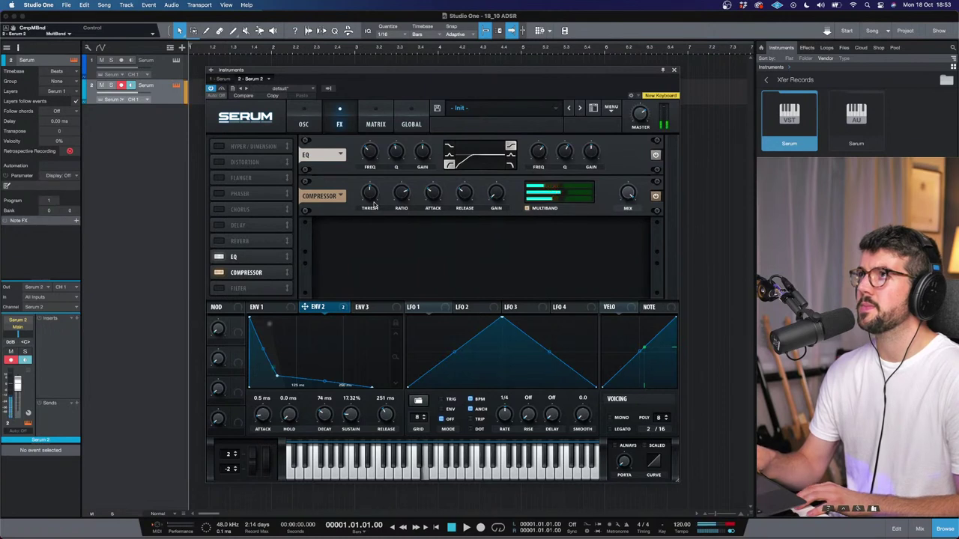
left_click_drag(372, 194, 372, 209)
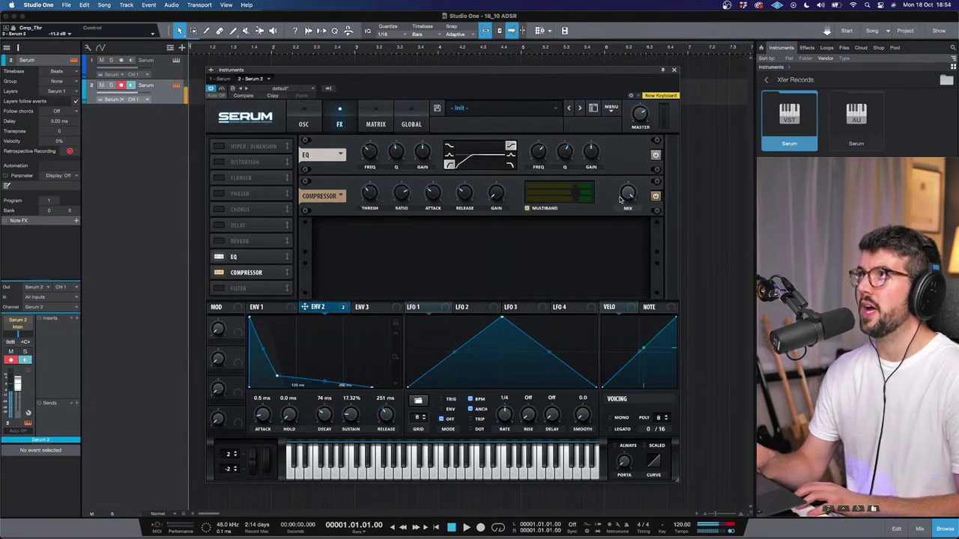
mouse_move(567, 187)
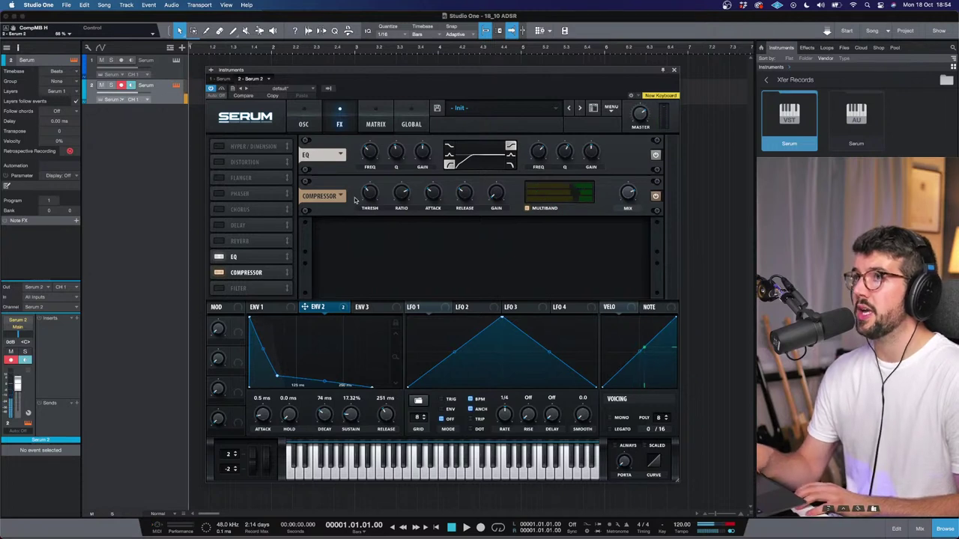
Add a delay after the compressor with 1/8 left and right times and 31% feedback
left_click(228, 227)
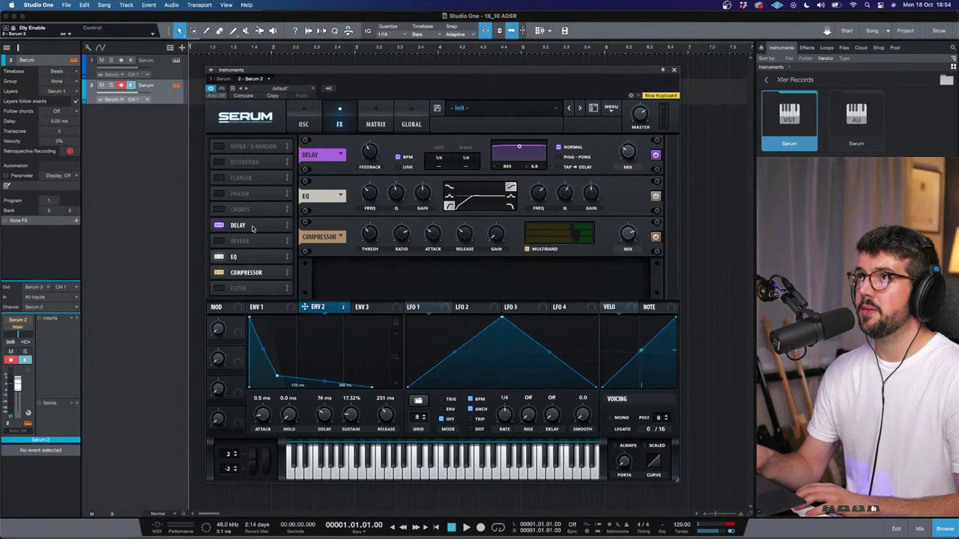
left_click_drag(253, 229, 258, 277)
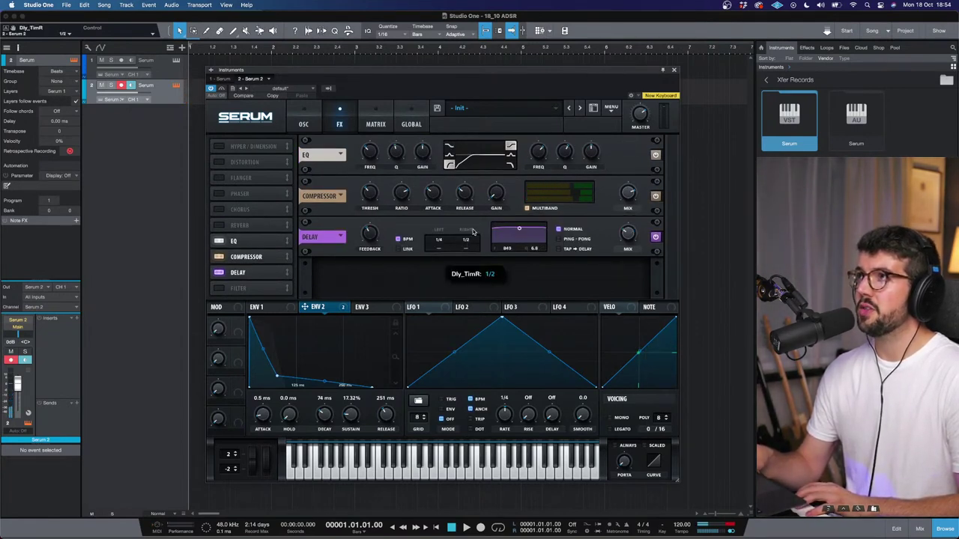
left_click_drag(470, 250, 440, 253)
left_click_drag(378, 238, 378, 242)
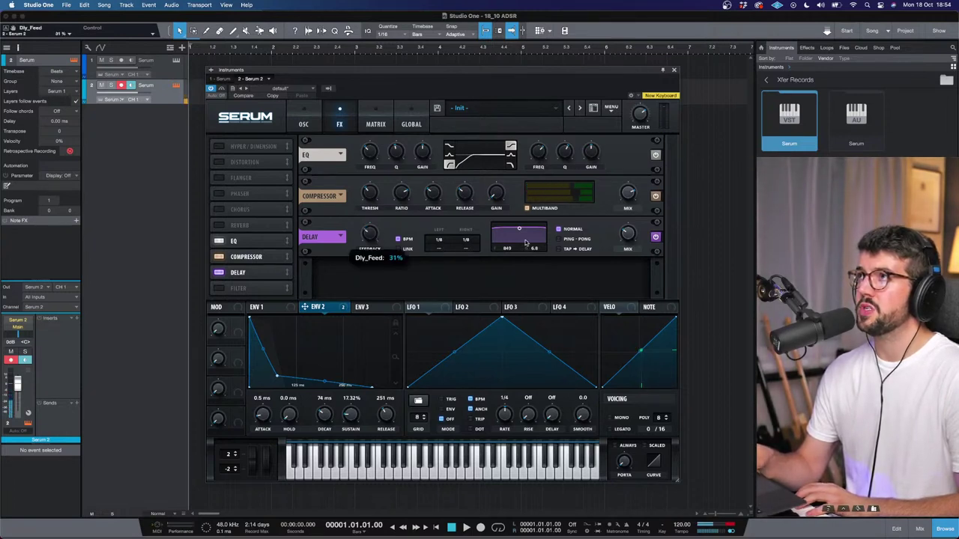
Narrow the delay's filter to 635 Hz with a 0.8 width, choose Ping-Pong mode, and lower the delay mix
left_click_drag(521, 232, 519, 253)
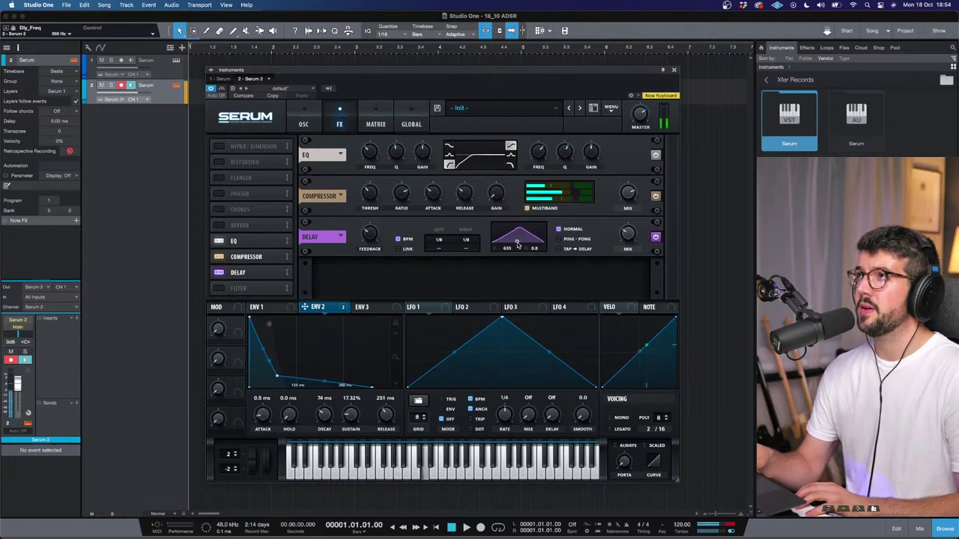
left_click(576, 240)
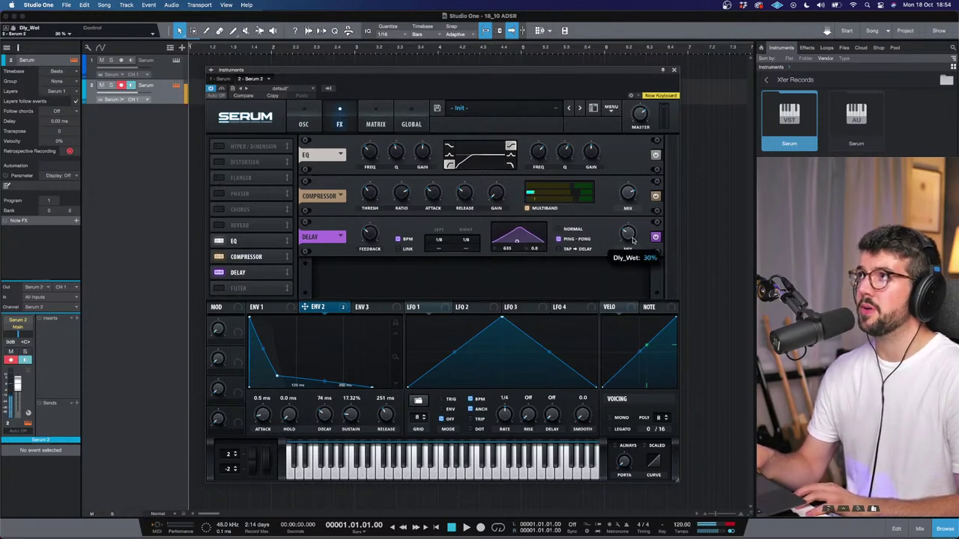
left_click_drag(631, 230, 633, 234)
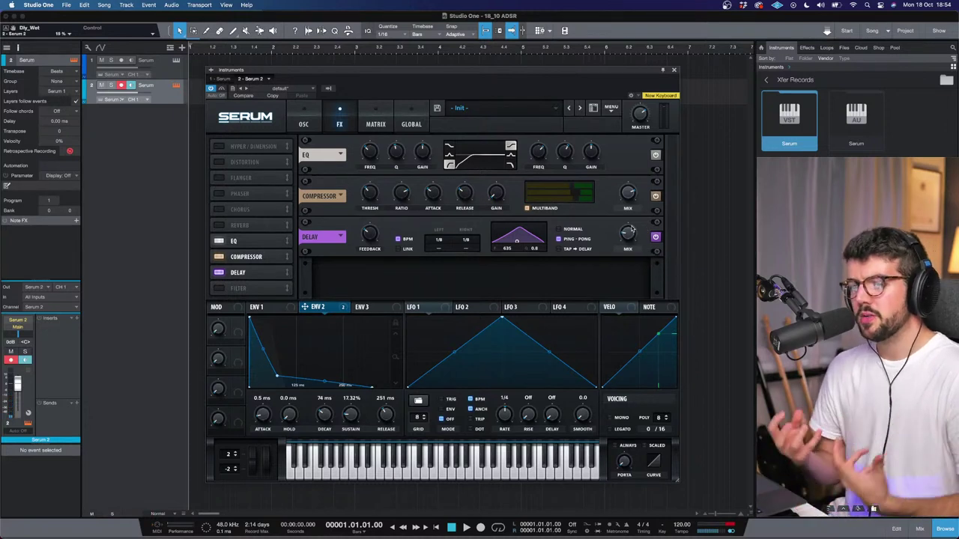
Add a hall reverb at the end of the effects chain with a 13% mix
left_click(218, 225)
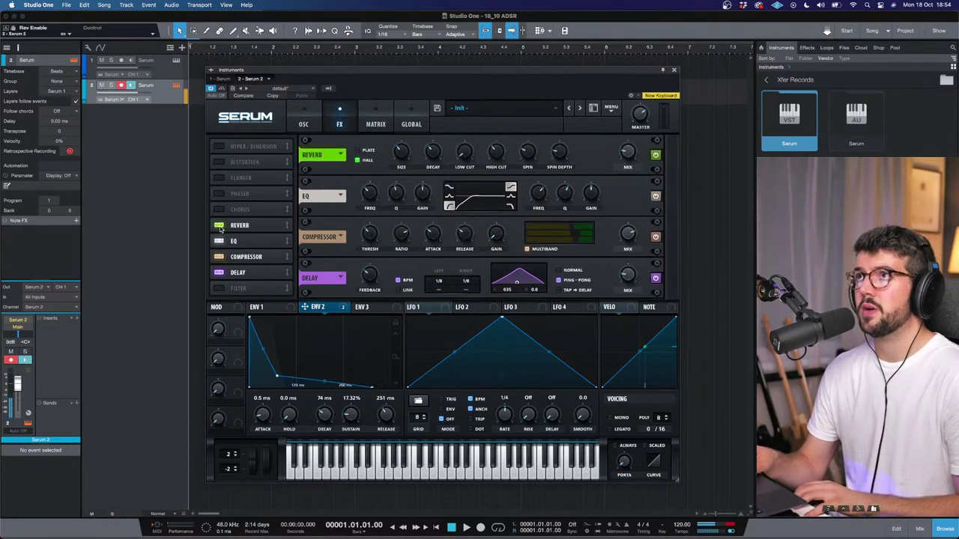
left_click_drag(264, 228, 251, 278)
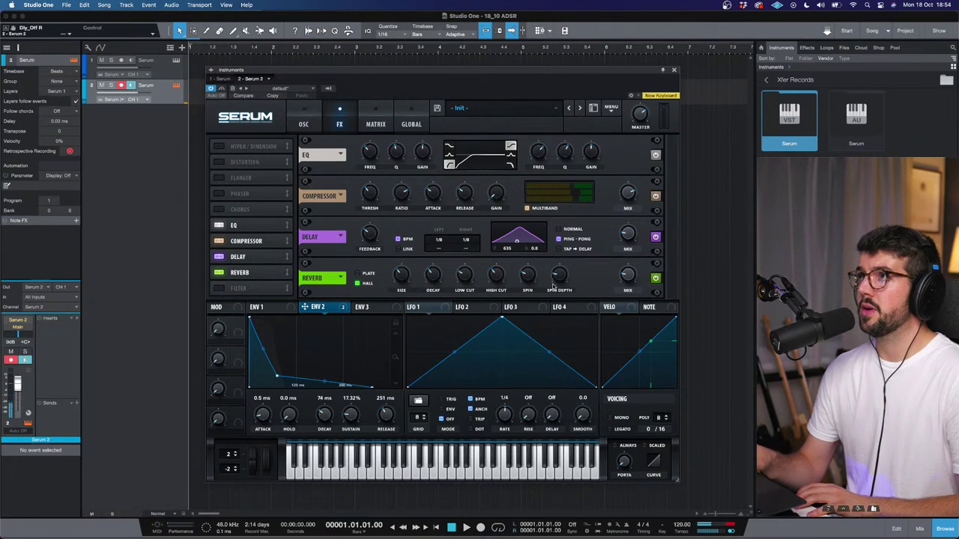
mouse_move(631, 272)
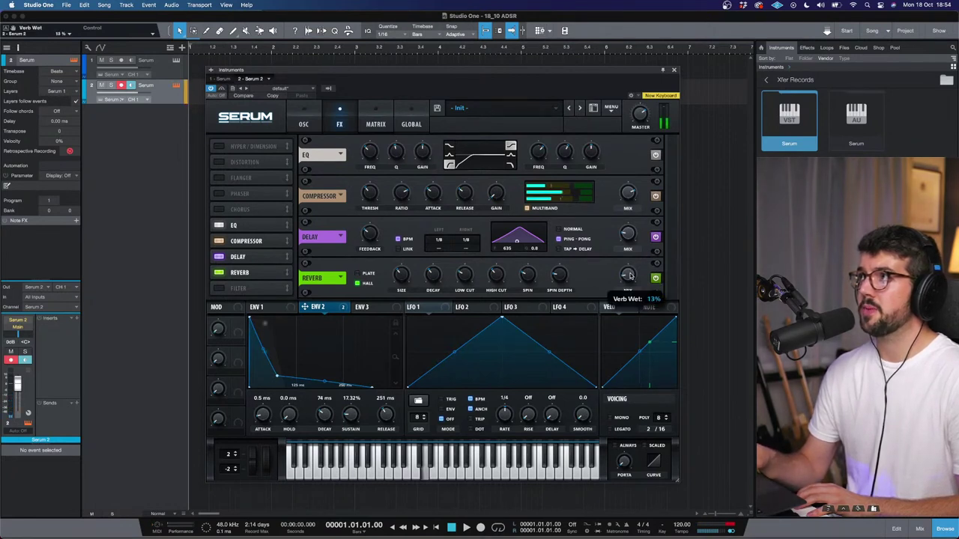
mouse_move(401, 279)
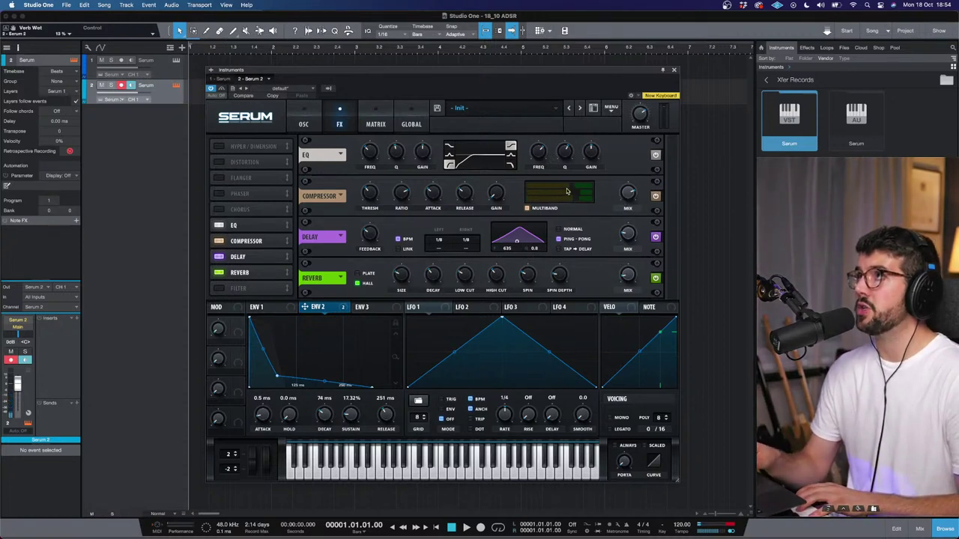
mouse_move(567, 192)
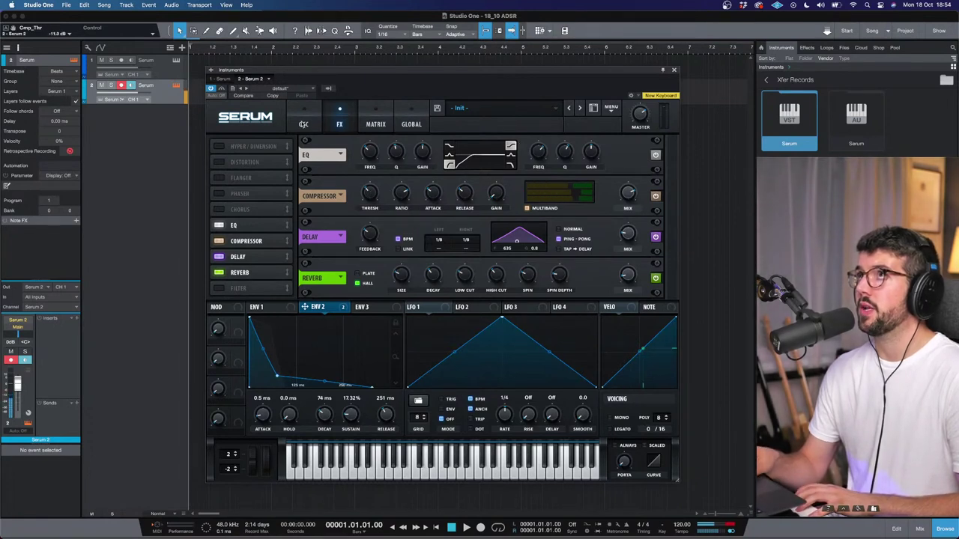
Audition neighbouring noise sounds, settle on J106, and set the master volume to 75%
left_click(304, 124)
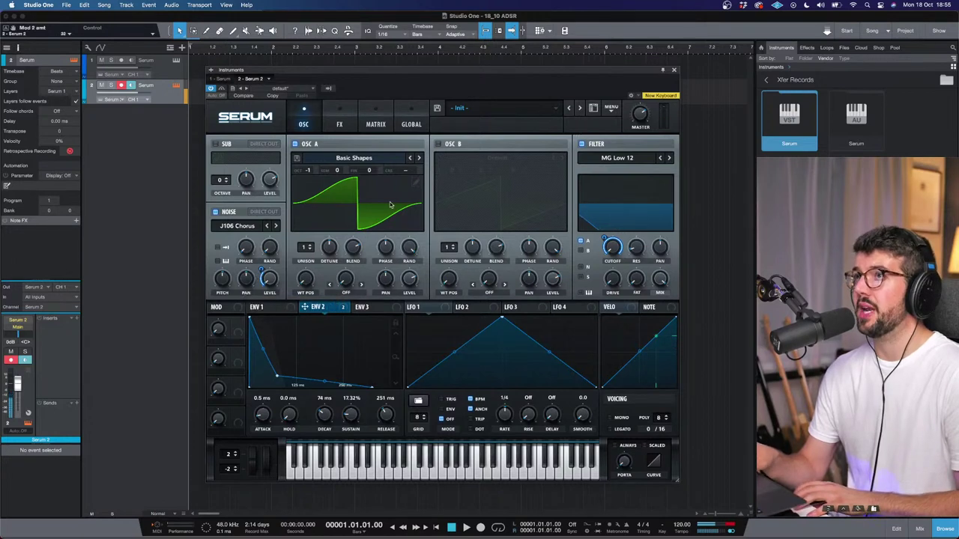
left_click(277, 227)
left_click(276, 226)
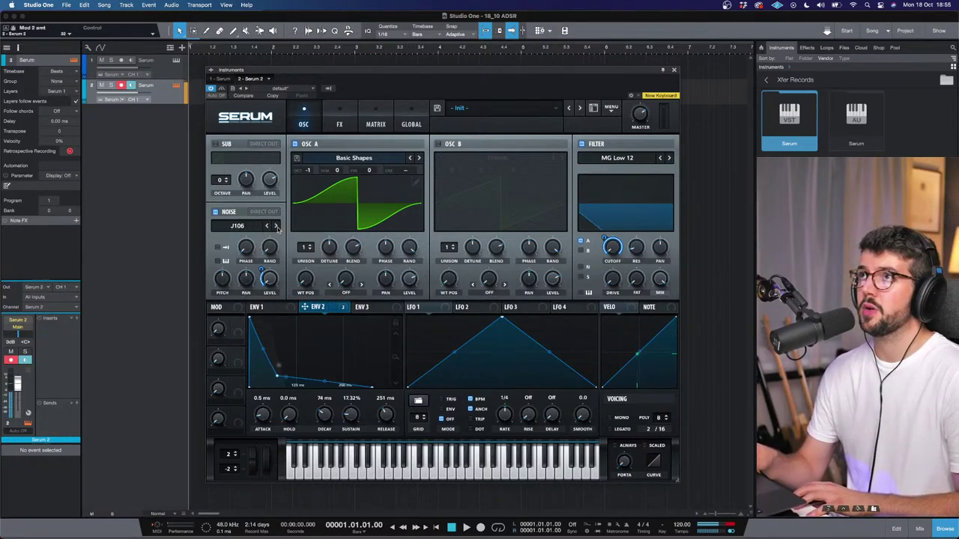
left_click(277, 226)
left_click(267, 225)
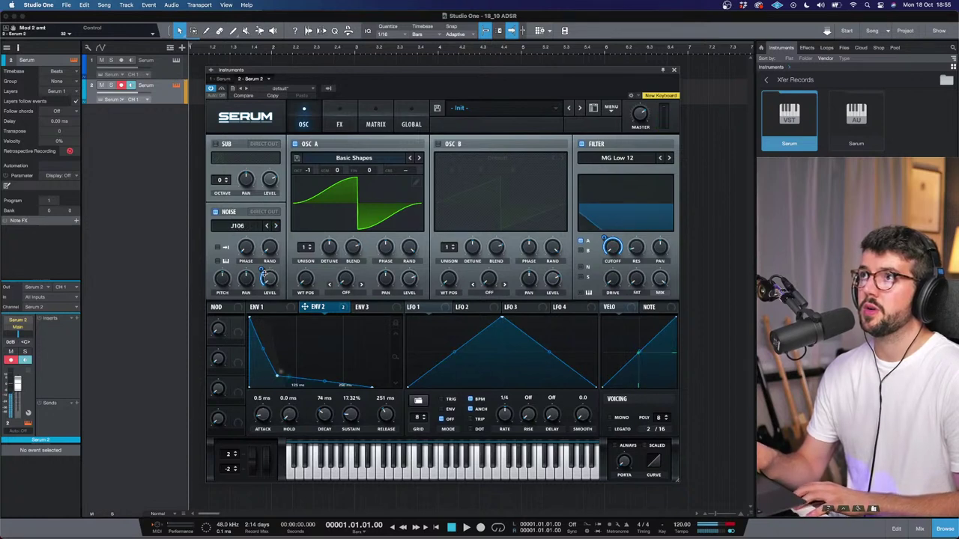
mouse_move(642, 110)
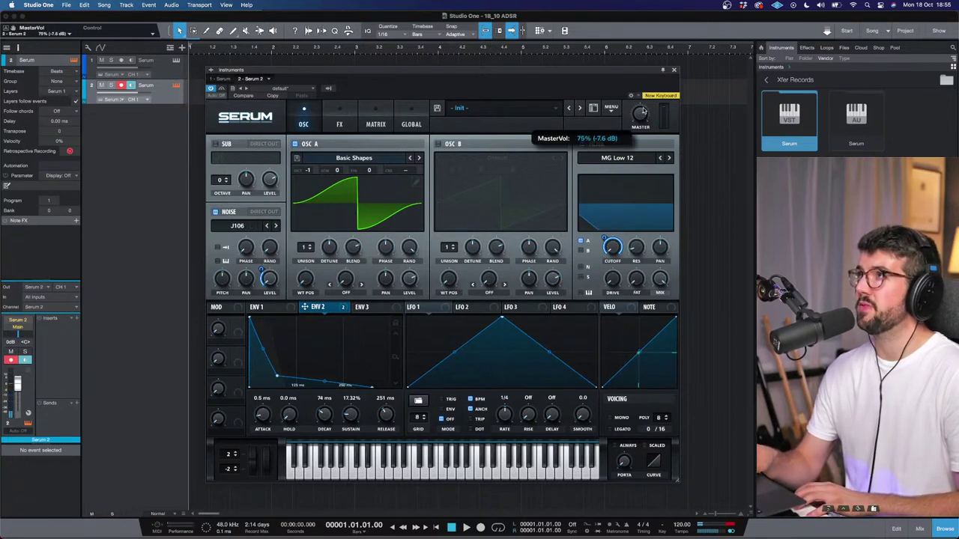
Trim the master volume to -7.4 dB, and set envelope 1's release to 51 ms and its decay to 28 ms
left_click_drag(642, 111, 641, 110)
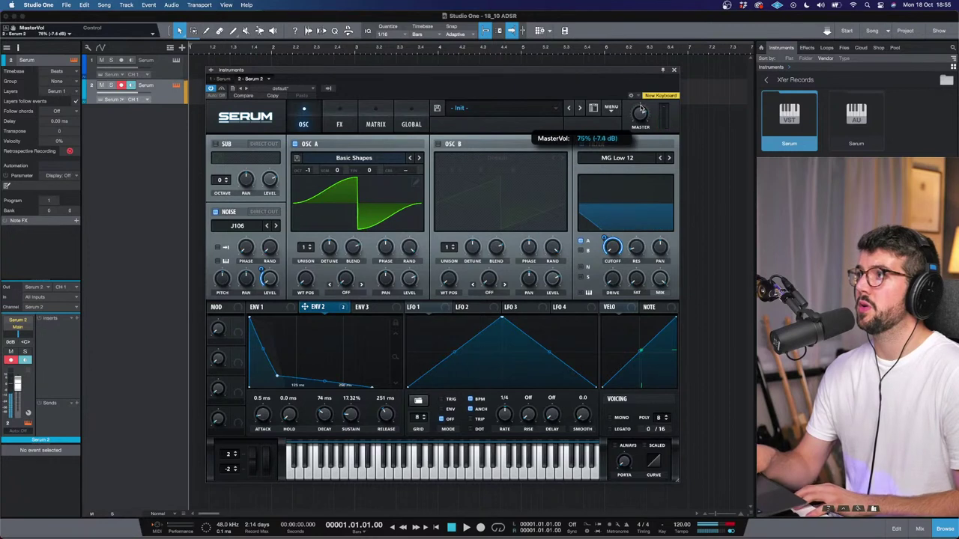
left_click(272, 312)
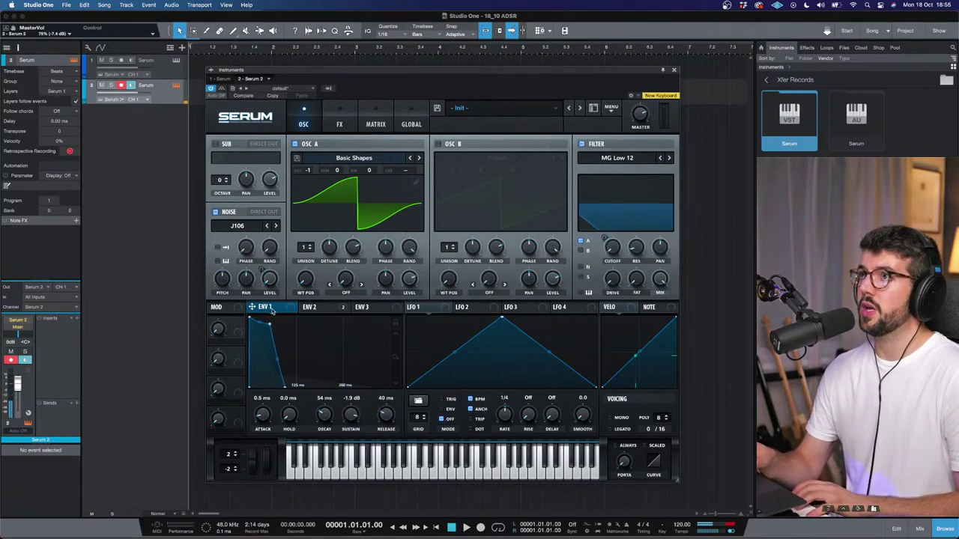
mouse_move(384, 414)
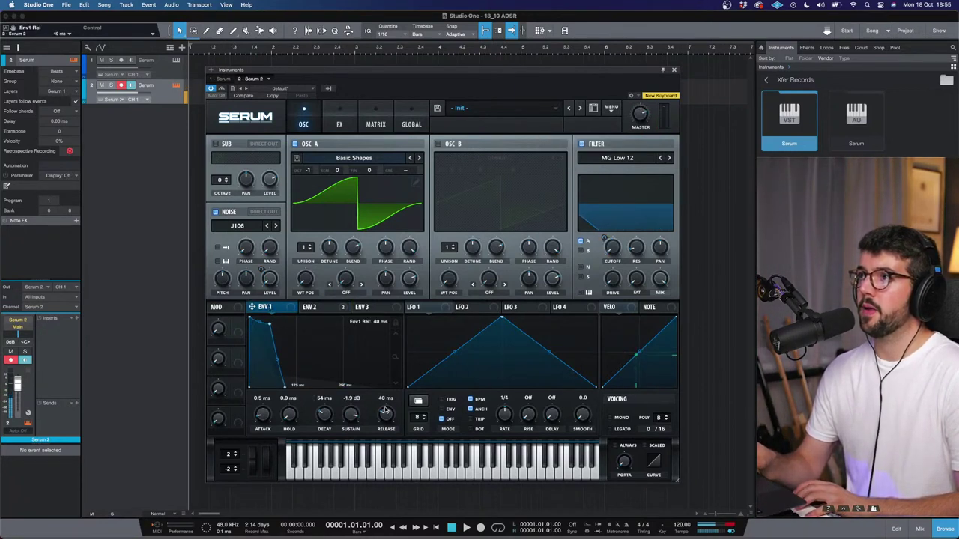
left_click_drag(385, 414, 384, 405)
left_click_drag(315, 425, 318, 416)
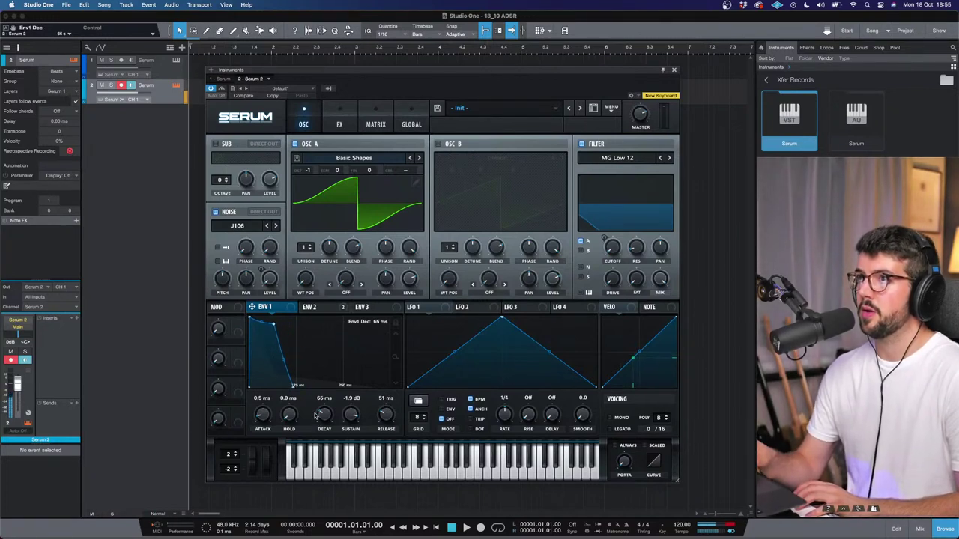
left_click_drag(274, 324, 225, 324)
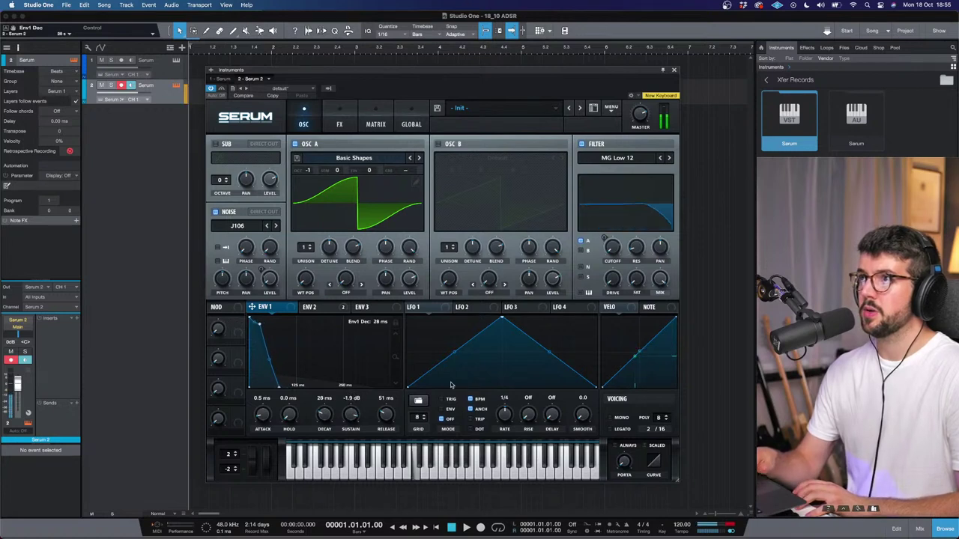
Tighten envelope 1 with a 37 ms release, an inward-curved release slope, a 20 ms decay and -2.1 dB sustain
scroll(398, 363, "down", 3)
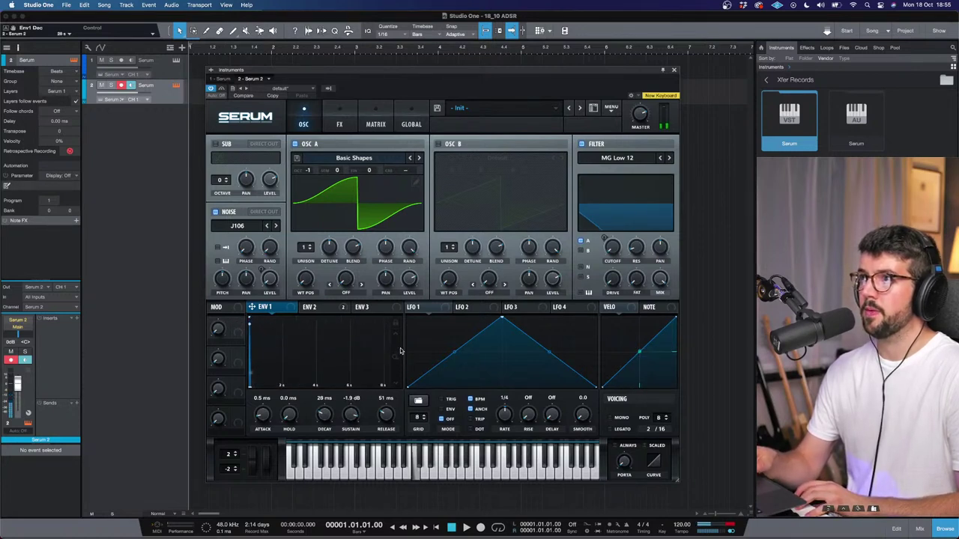
scroll(400, 352, "up", 3)
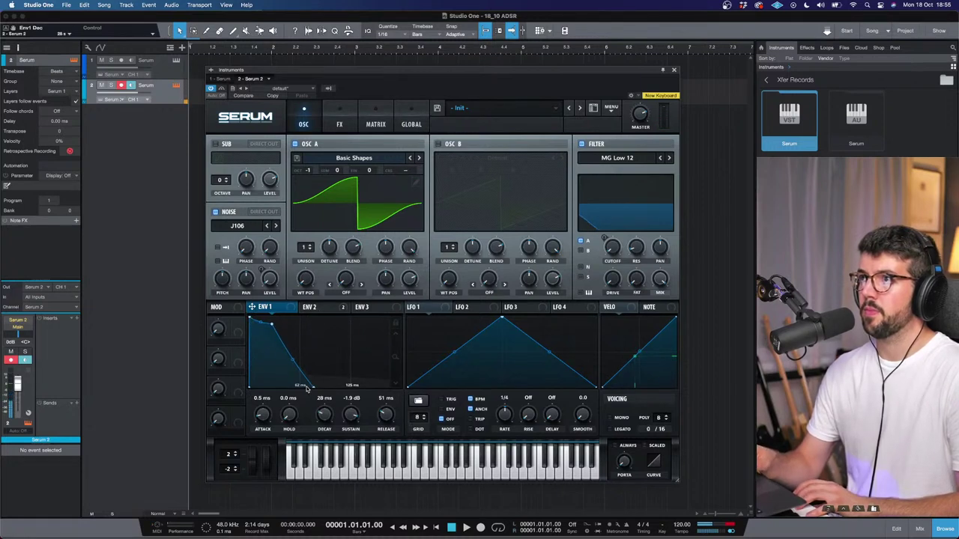
left_click_drag(306, 389, 287, 362)
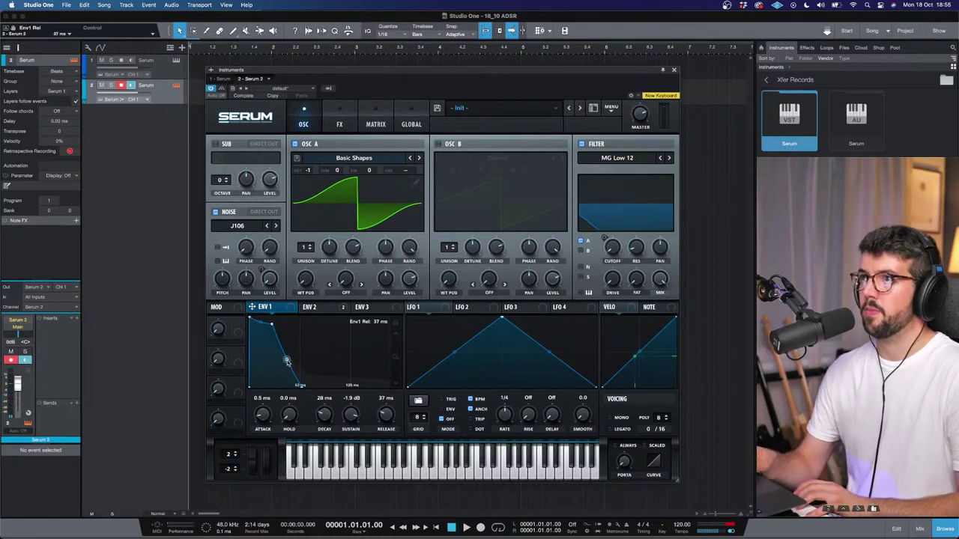
left_click_drag(270, 324, 242, 326)
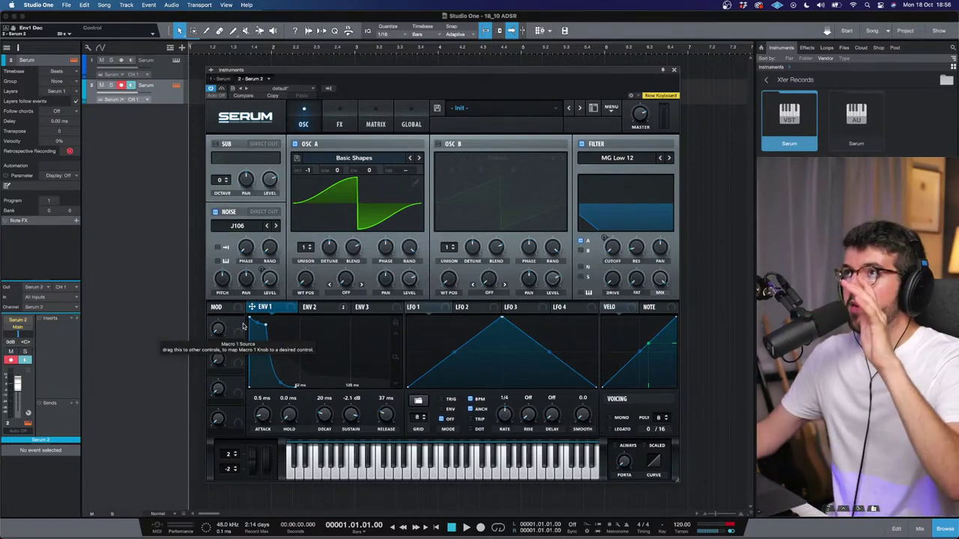
Switch to the first Serum track to view the original Guetta Lead preset
left_click(164, 64)
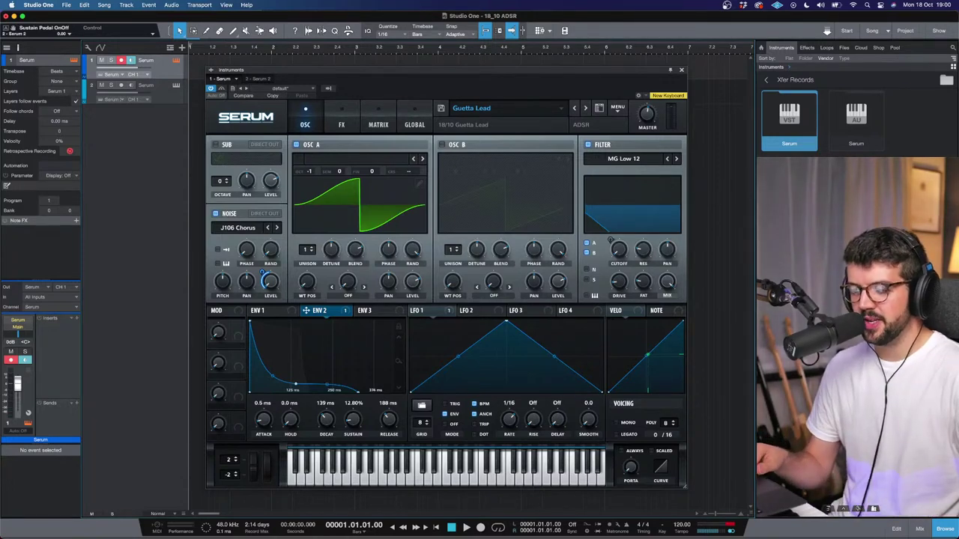
key("super+w")
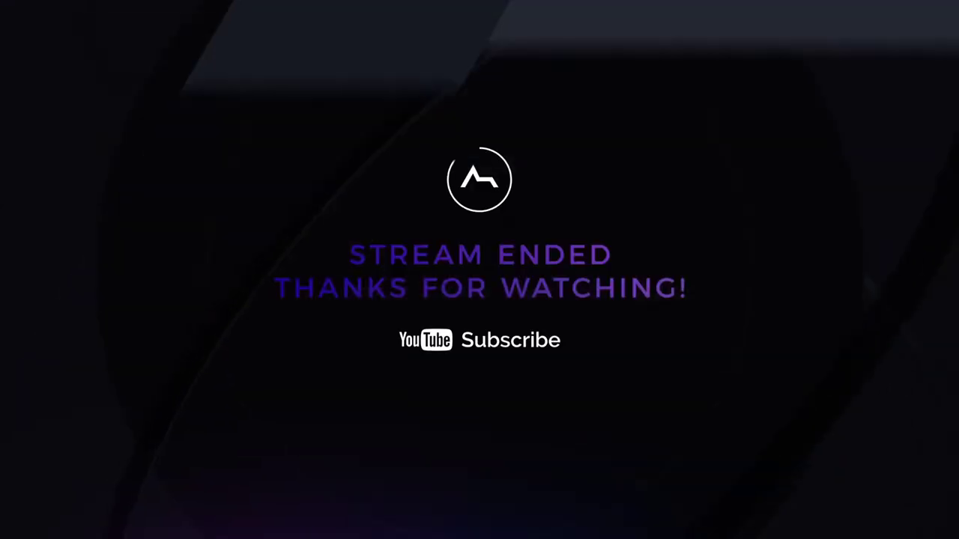